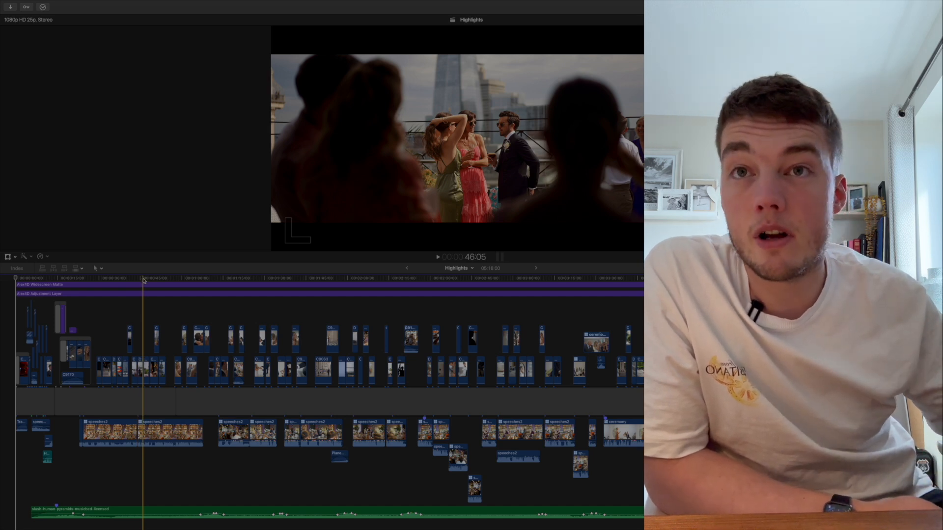
Step: Examine the opening section of the Highlights timeline from its first frame, with its individual clips and sound layers enlarged
left_click_drag(141, 279, 144, 281)
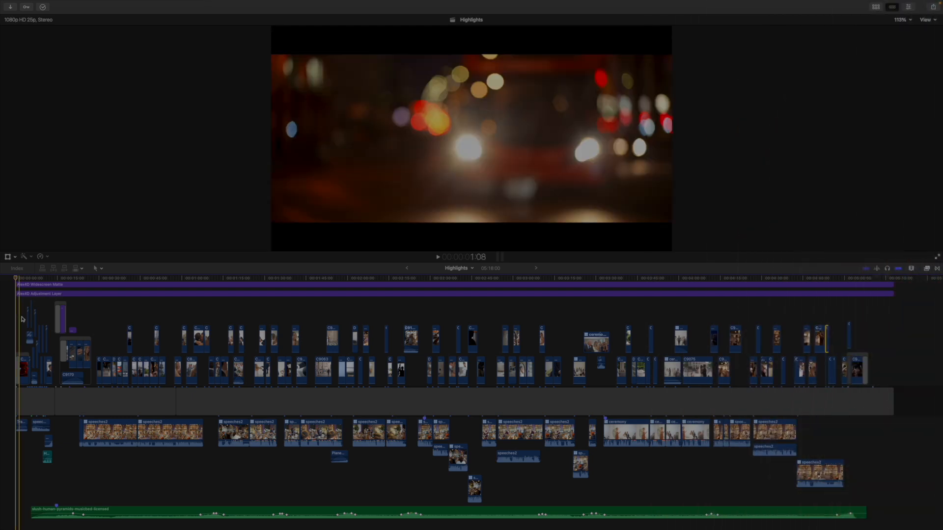
key("super+=")
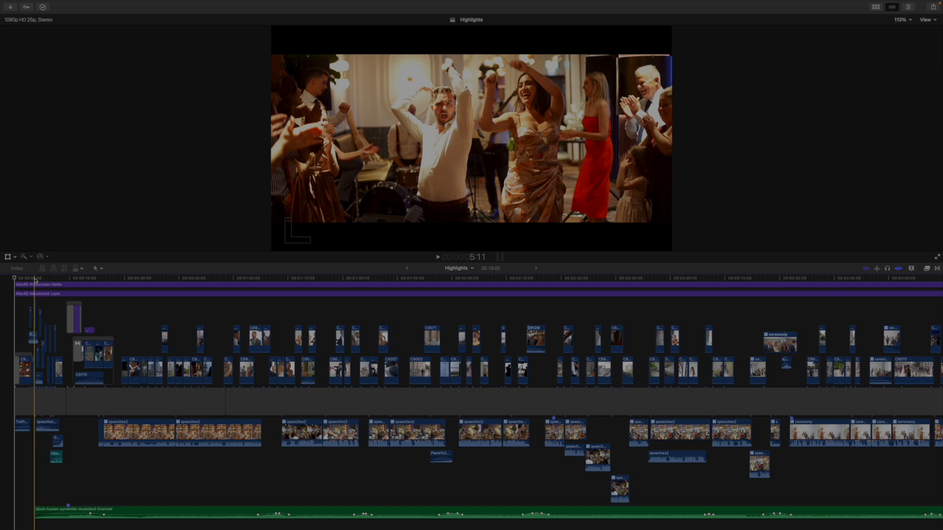
left_click_drag(35, 281, 7, 302)
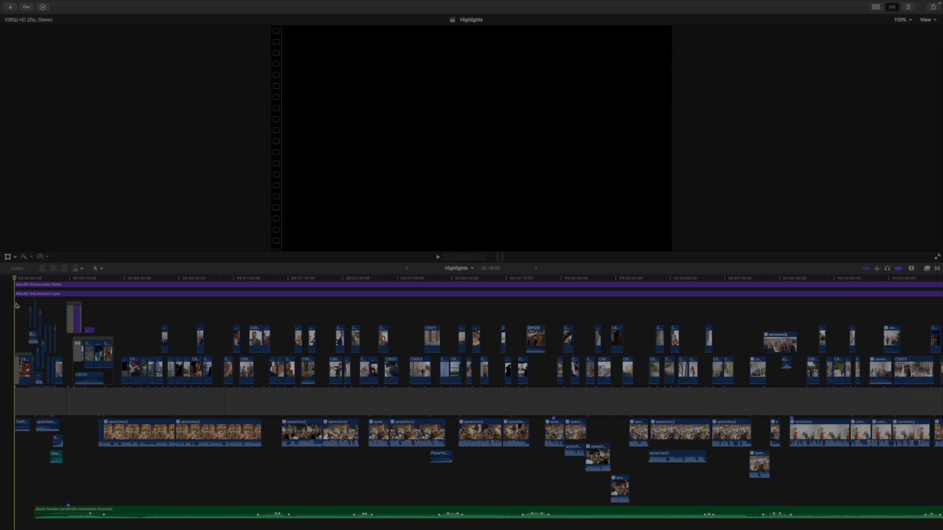
key("space")
key("super+equal")
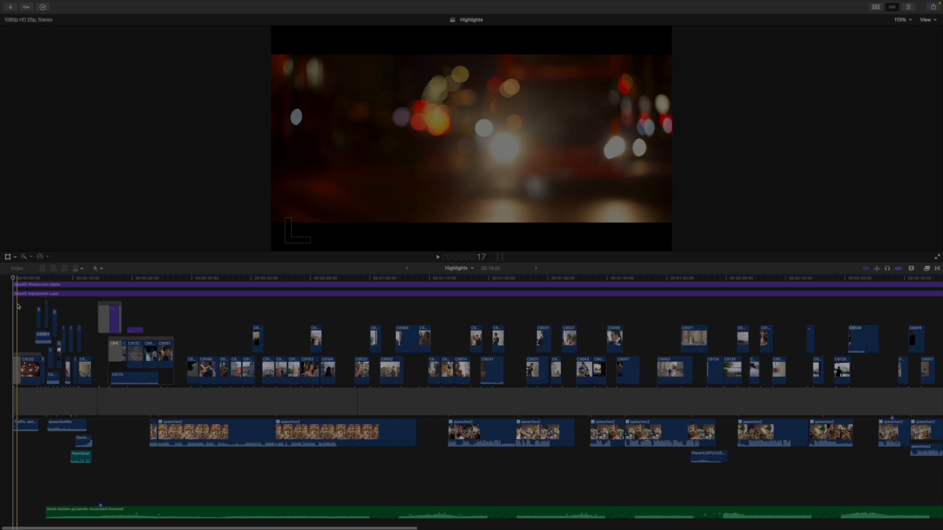
key("Home")
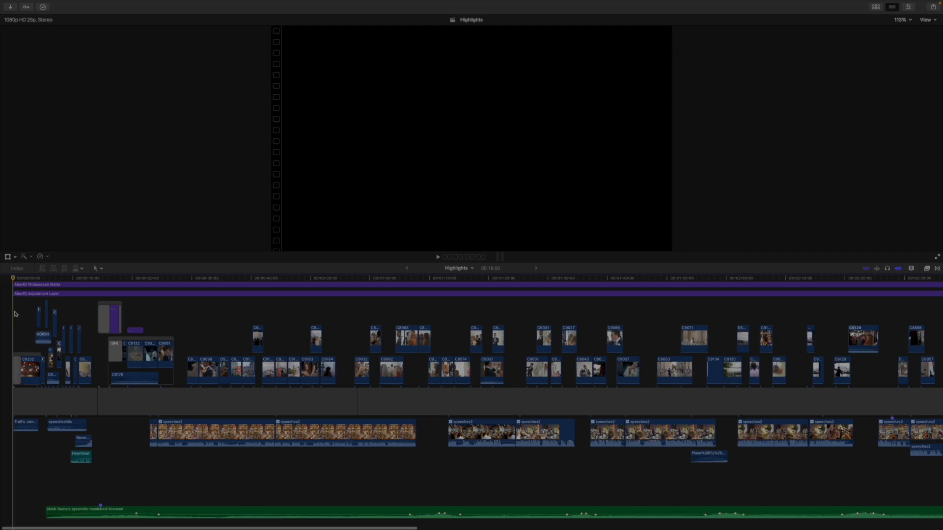
key("super+equal")
key("super+equal")
key("super+equal")
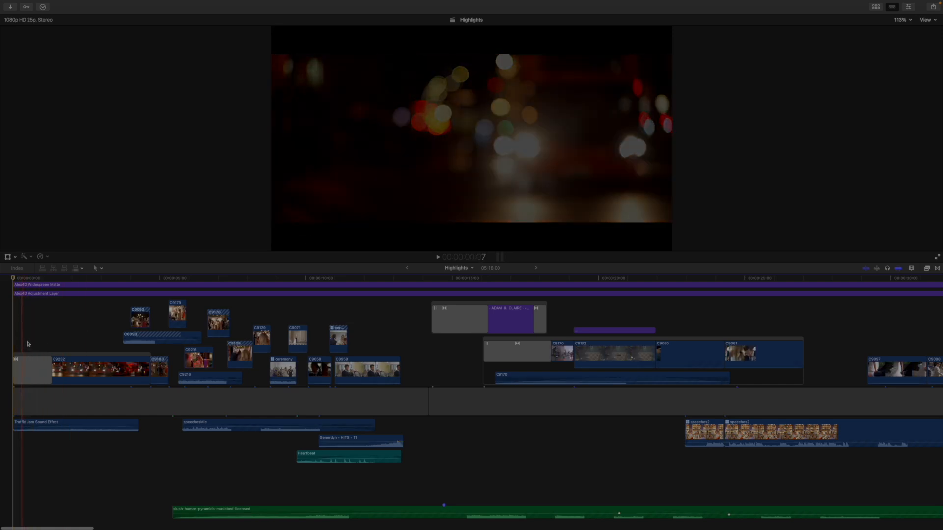
scroll(123, 432, "down", 2)
scroll(123, 431, "up", 5)
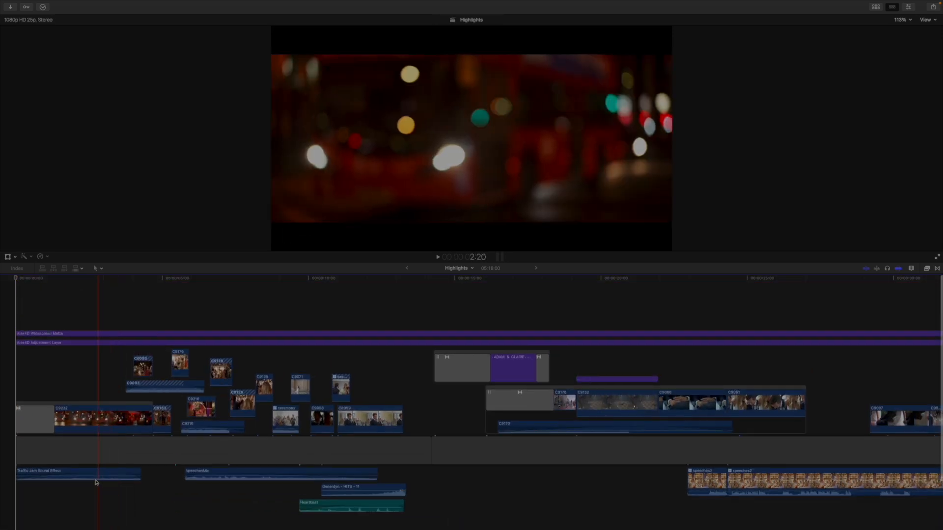
Step: Select the Traffic Jam Sound Effect audio clip beneath the opening street shot
left_click(93, 474)
scroll(93, 474, "down", 2)
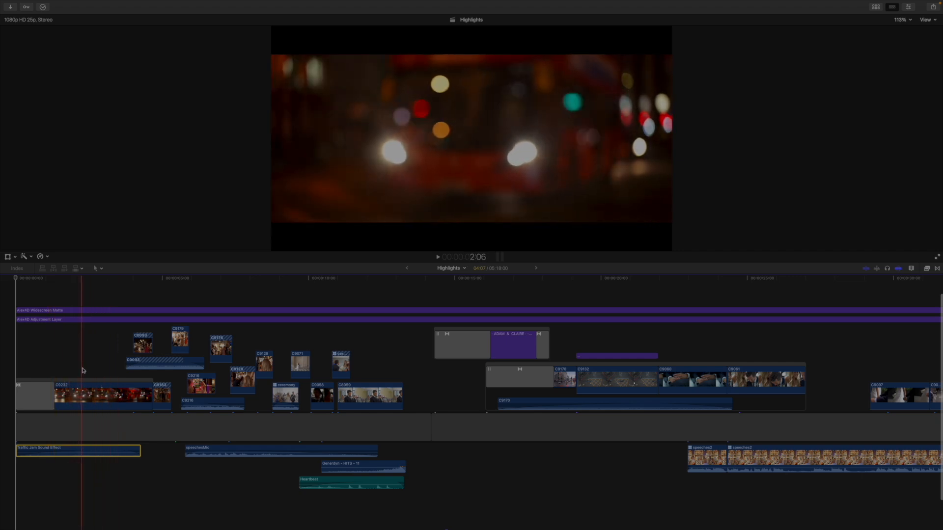
mouse_move(81, 451)
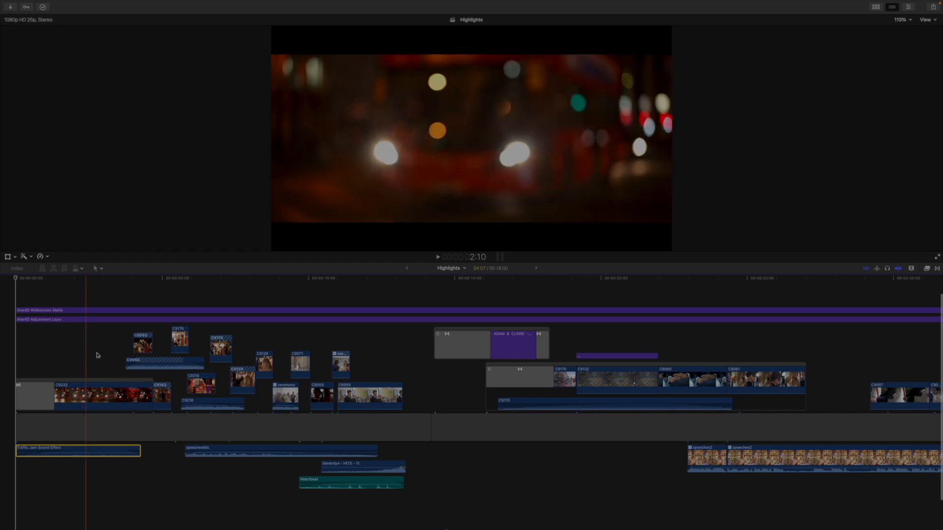
Step: Go through the dance-floor clips after the opening street shot, selecting them one by one, including the clips with attached audio
left_click(152, 340)
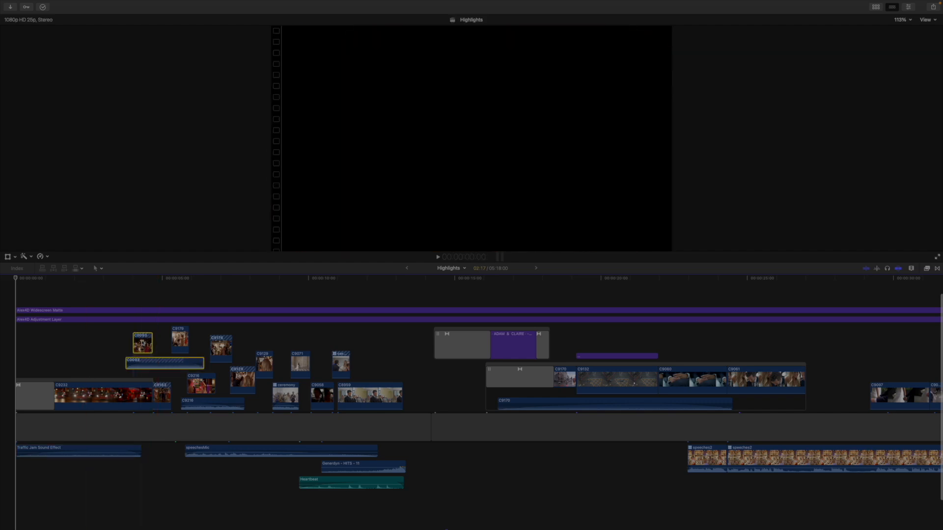
left_click(158, 395)
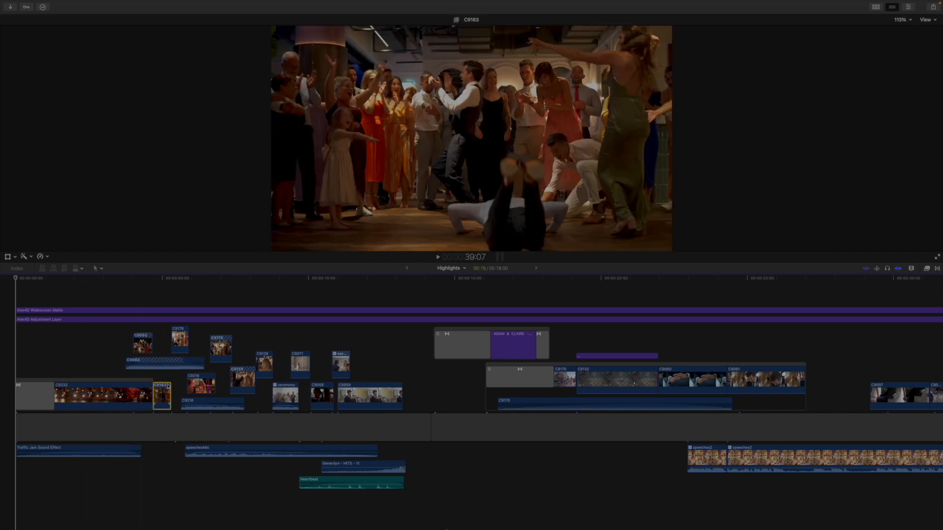
left_click(188, 341)
left_click(152, 341)
left_click(188, 335)
left_click(197, 384)
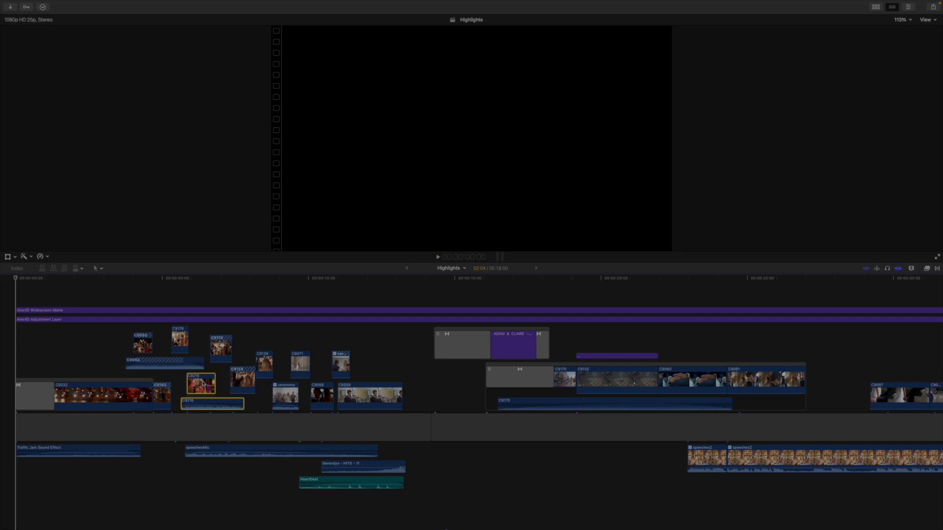
left_click(182, 342)
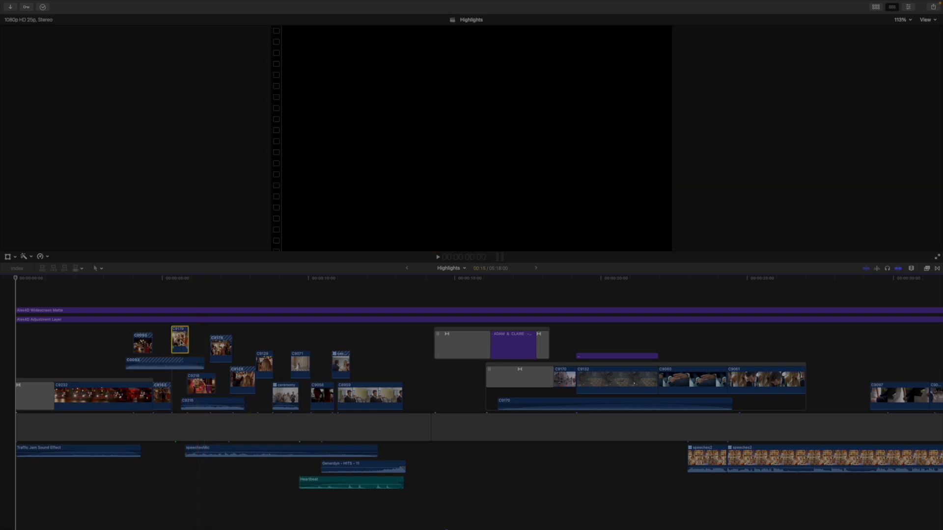
left_click(221, 349)
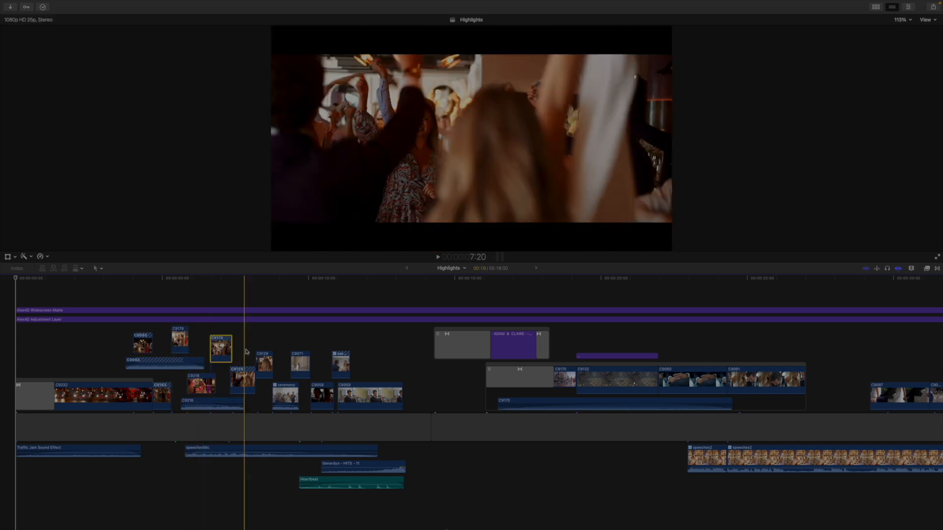
Step: Select the speech audio and the Generdyn - HITS - 11 impact sound beneath the opening clips
left_click(210, 451)
left_click(267, 506)
left_click_drag(328, 467, 327, 467)
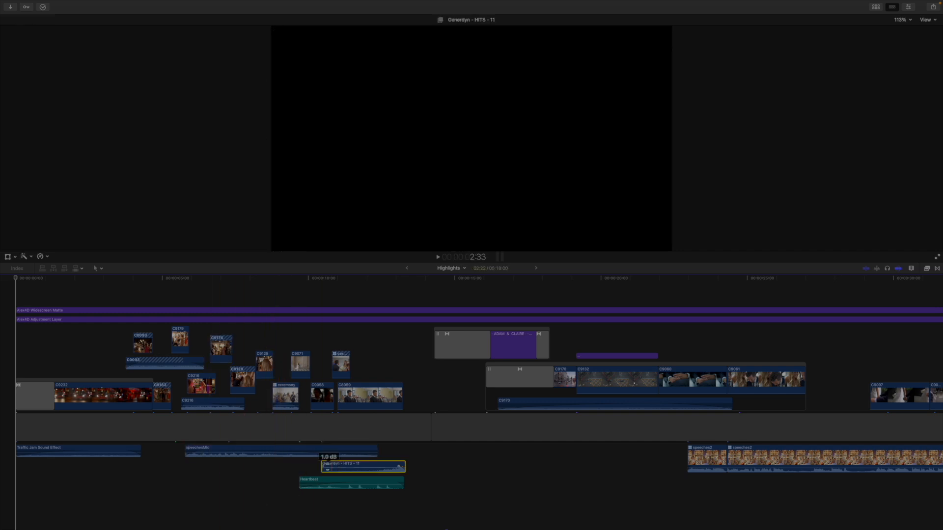
Step: Disable the speech and Heartbeat audio and the ceremony and neighbouring clips above, and play the Generdyn hit on its own
left_click_drag(299, 508, 304, 450)
key("v")
left_click_drag(271, 346, 403, 411)
key("space")
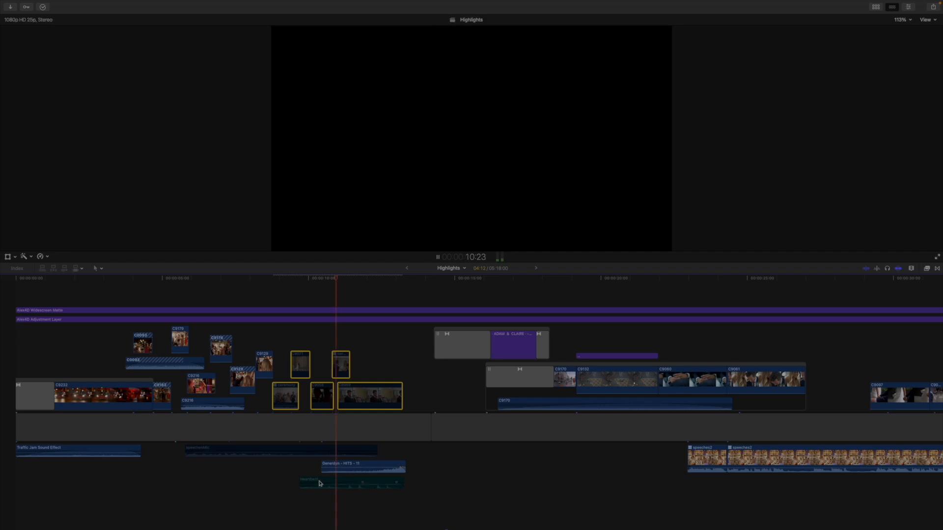
key("space")
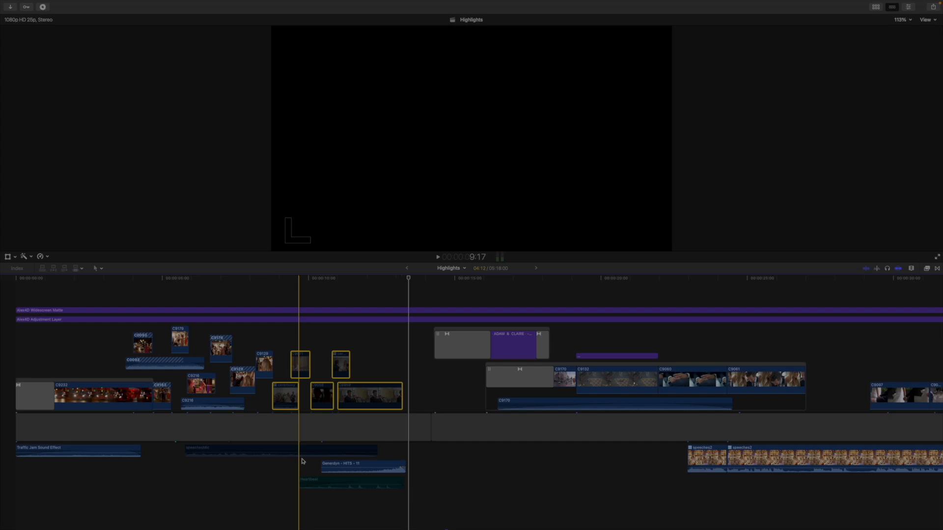
Step: Re-enable the speech and Heartbeat audio together with the ceremony and neighbouring clips above them
left_click_drag(276, 493, 300, 453)
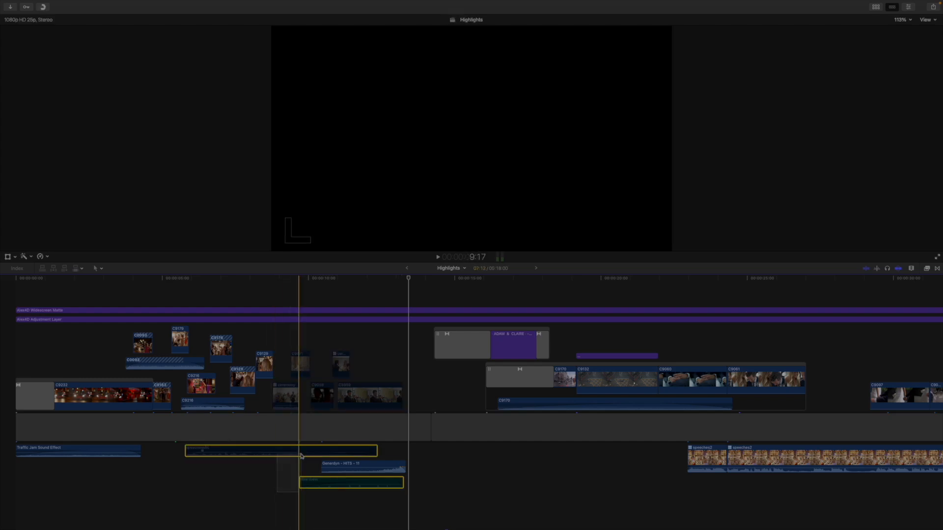
left_click_drag(426, 395, 289, 373)
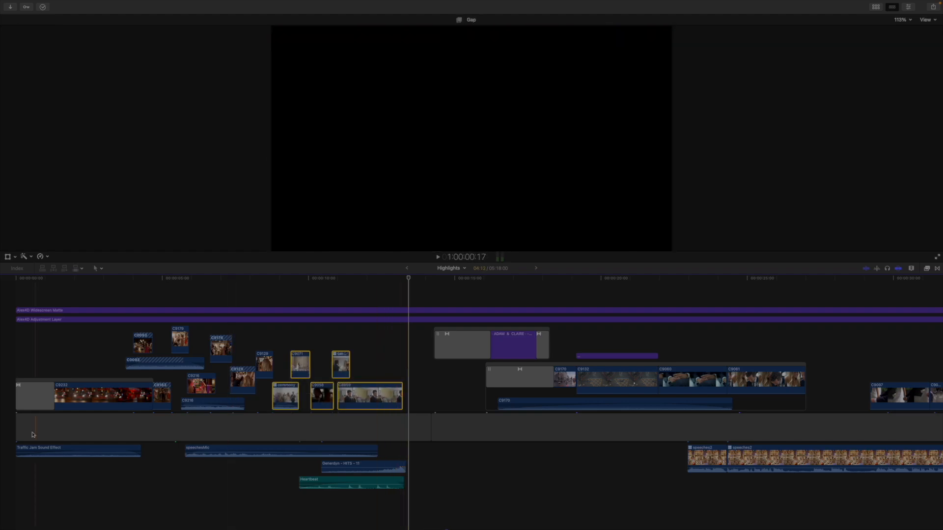
Step: Play the opening sequence from the start of the timeline through to the title
left_click(1, 465)
key("space")
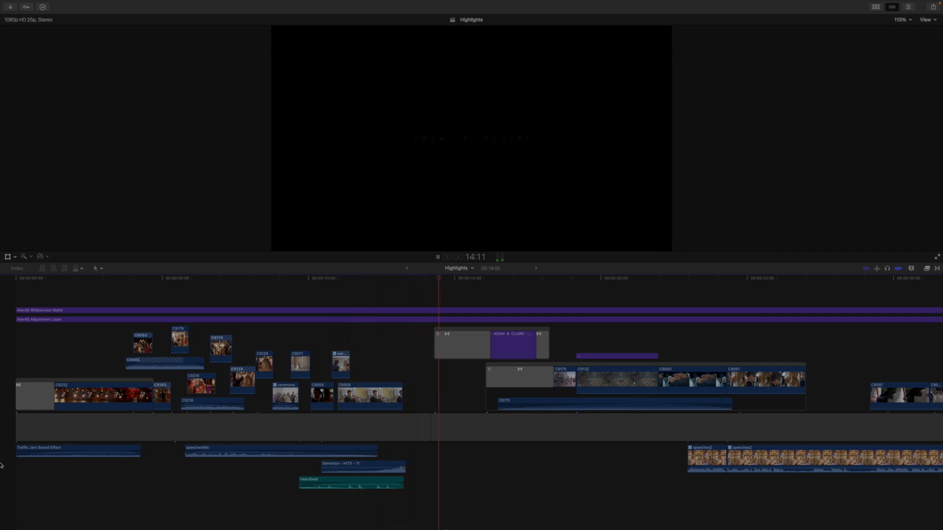
key("space")
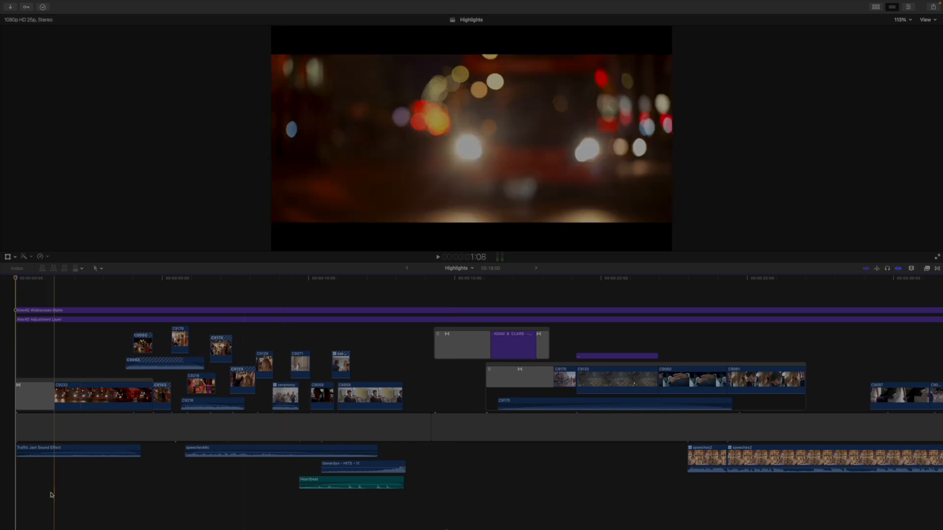
Step: Select the licensed music track at the lowest level of the timeline and check where it begins under the opening clips
scroll(50, 491, "down", 3)
key("super+minus")
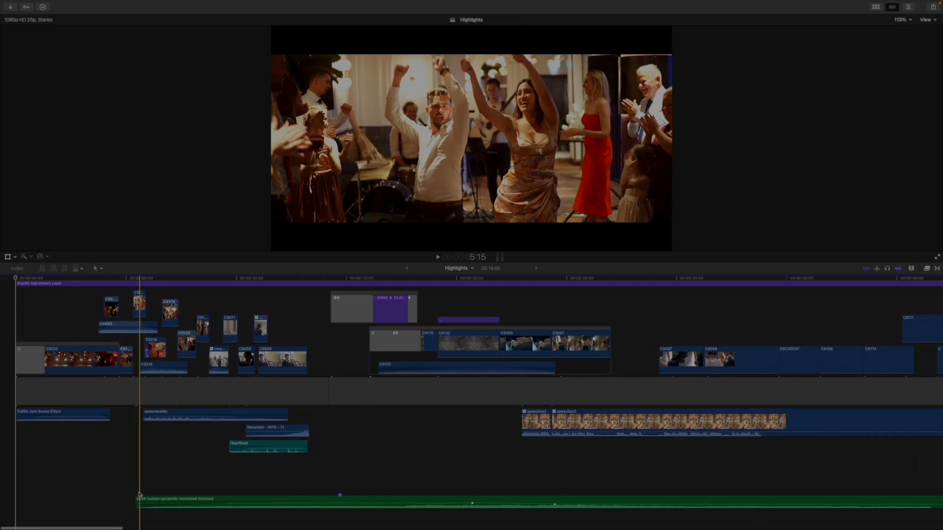
scroll(147, 508, "up", 1)
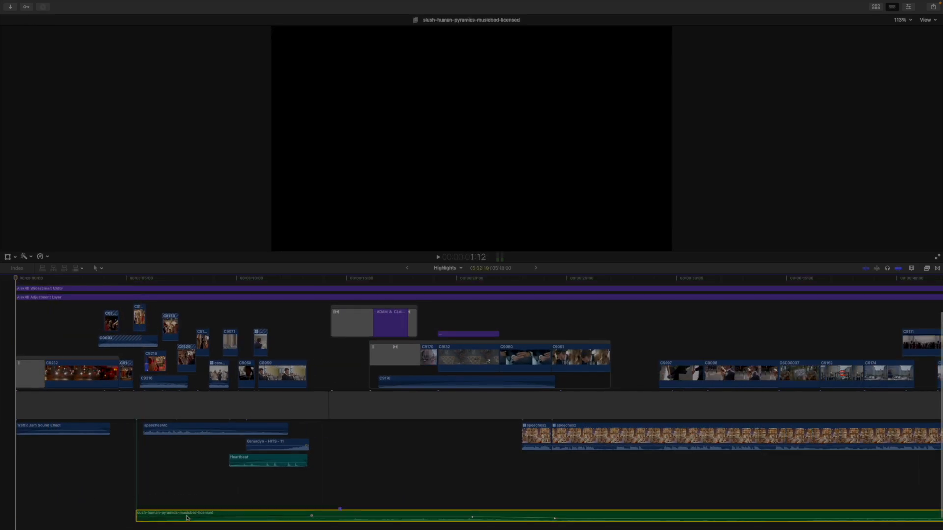
left_click(196, 515)
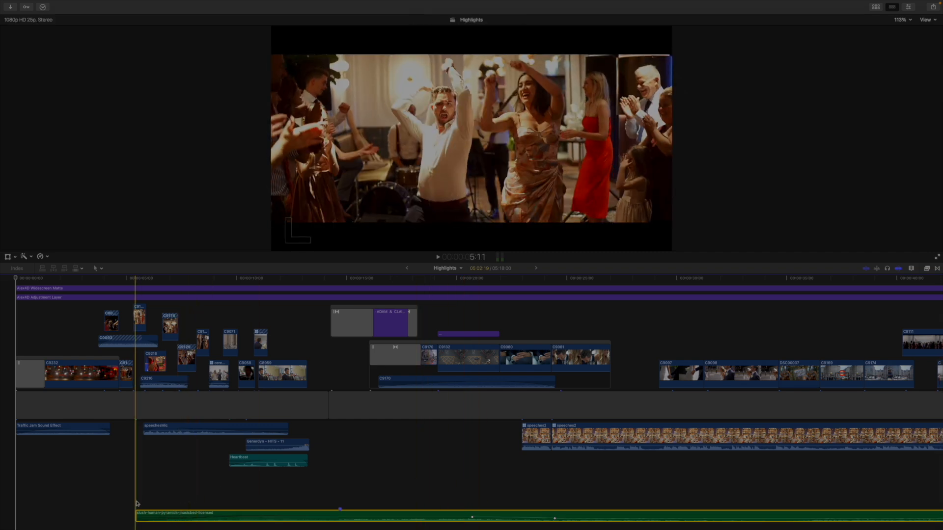
Step: Watch the opening sequence in full screen from the first frame and return to the timeline
left_click(2, 475)
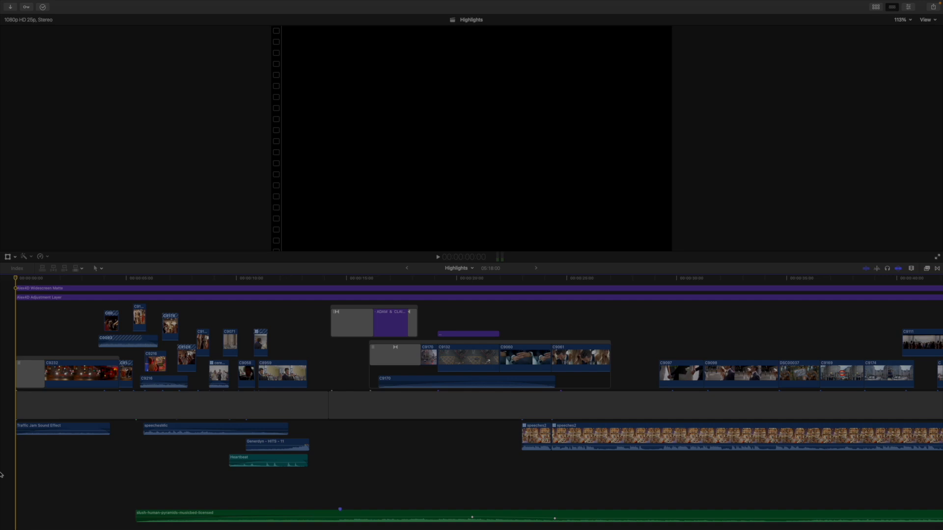
left_click(935, 258)
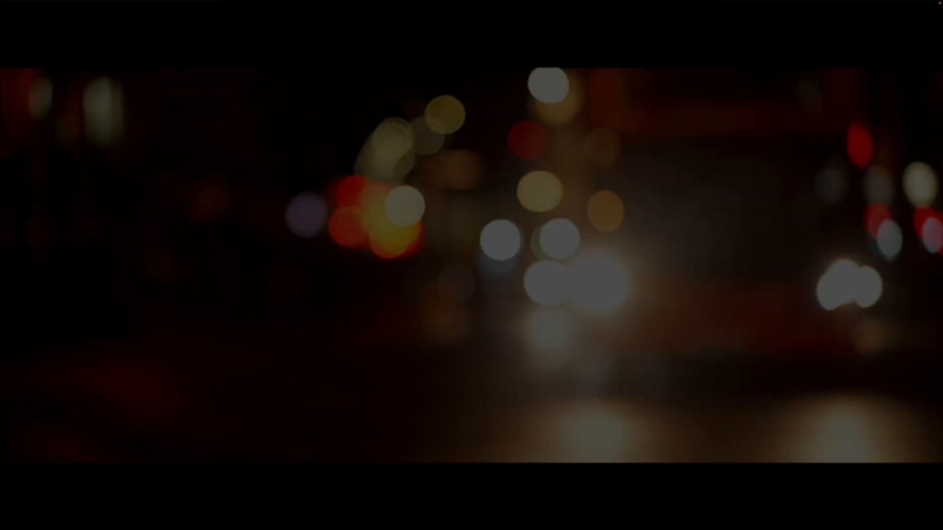
key("XF86AudioRaiseVolume")
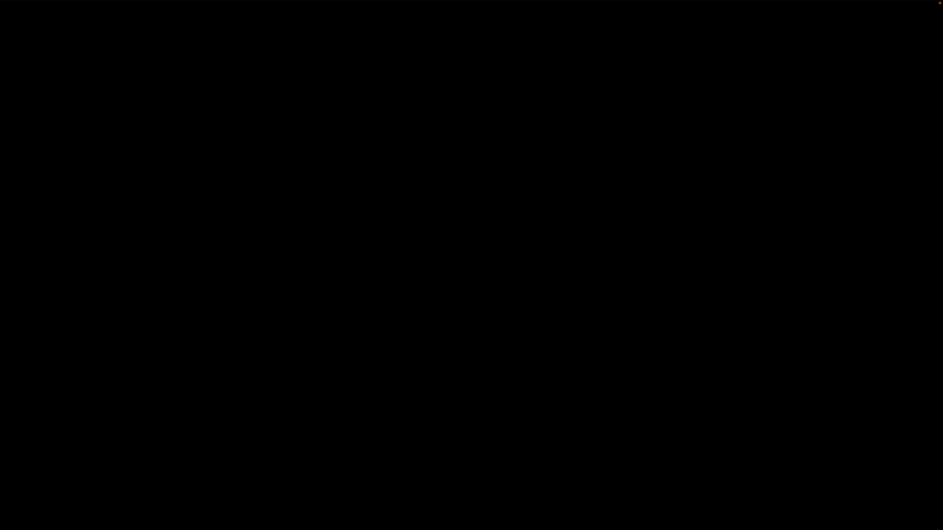
key("Escape")
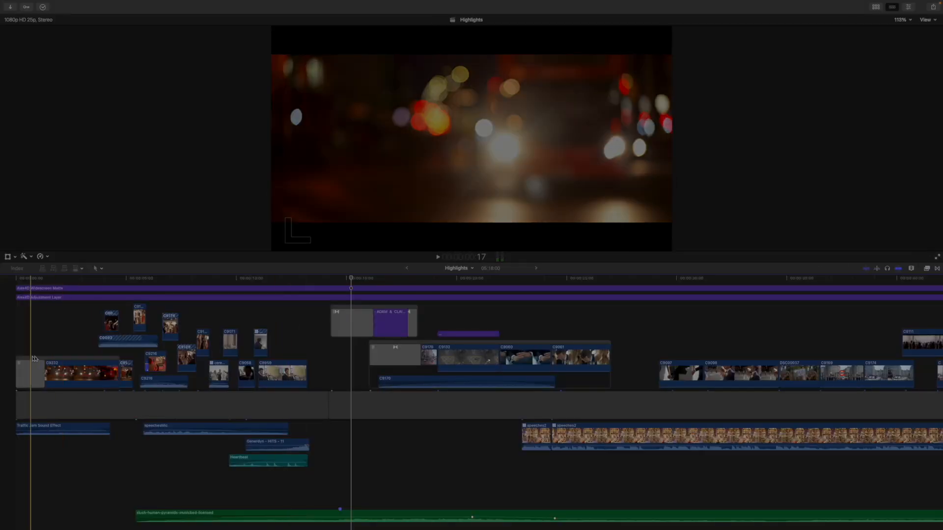
Step: Select the first dance-floor clip after the street shot and play the cut into the dance-floor sequence repeatedly
key("super+equal")
key("super+equal")
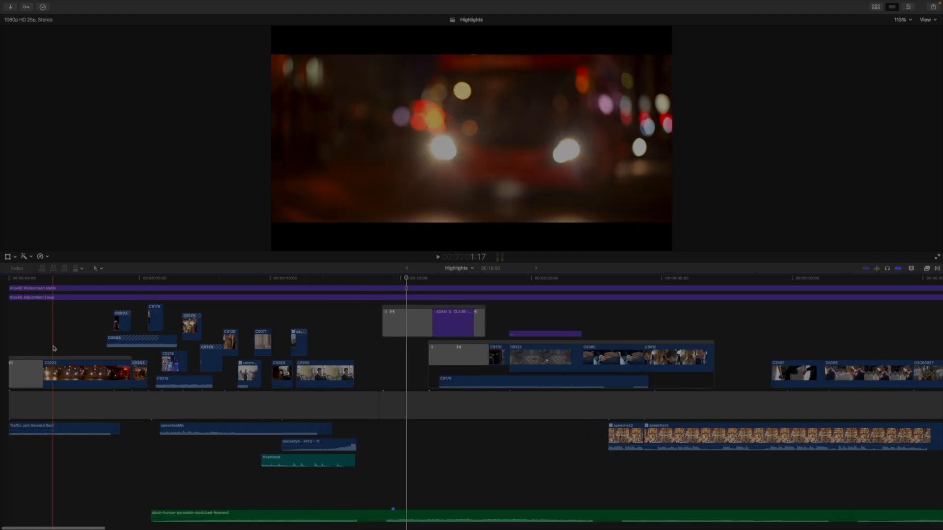
scroll(77, 357, "left", 1)
scroll(77, 357, "left", 1)
scroll(77, 356, "down", 1)
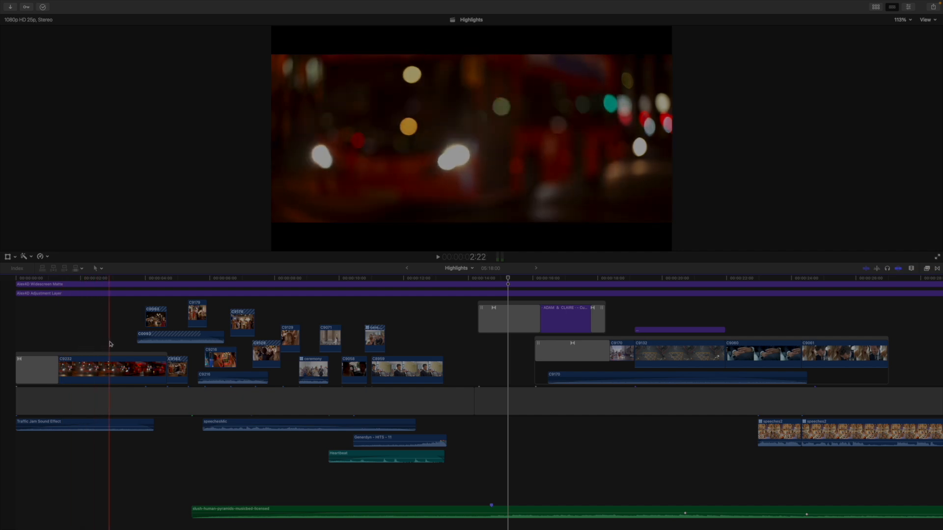
left_click(147, 336)
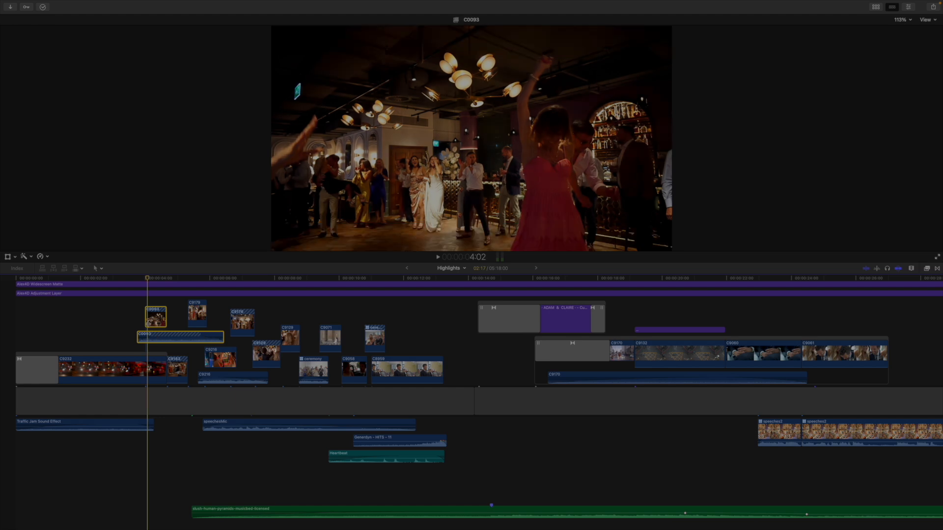
left_click(157, 337)
key("space")
key("space")
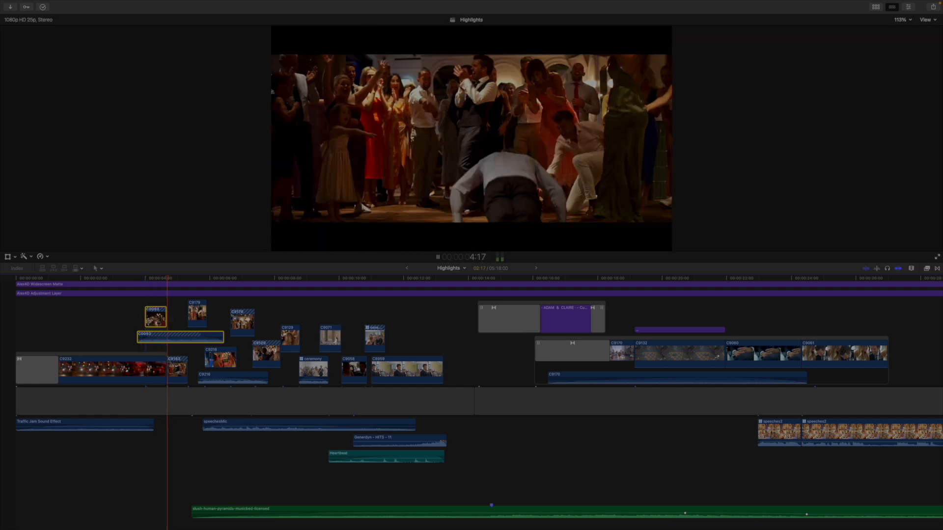
key("space")
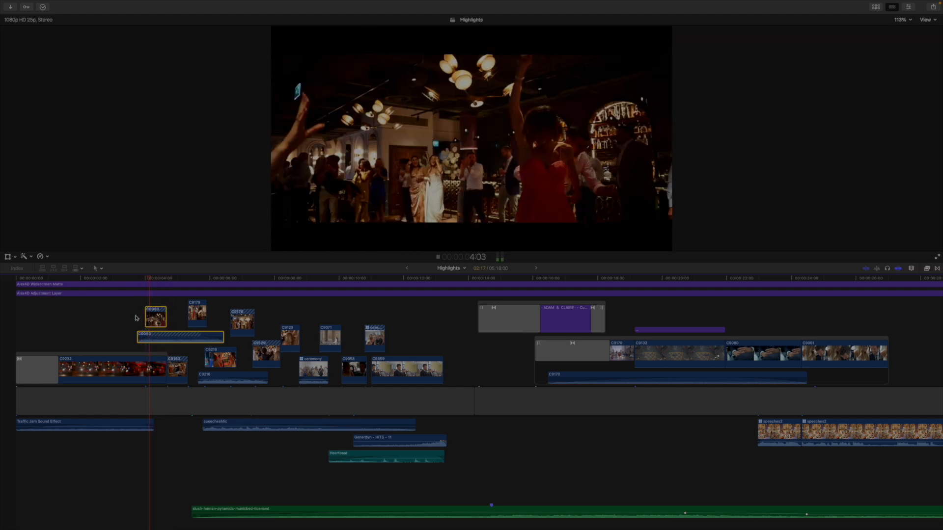
key("space")
key("space")
key("space")
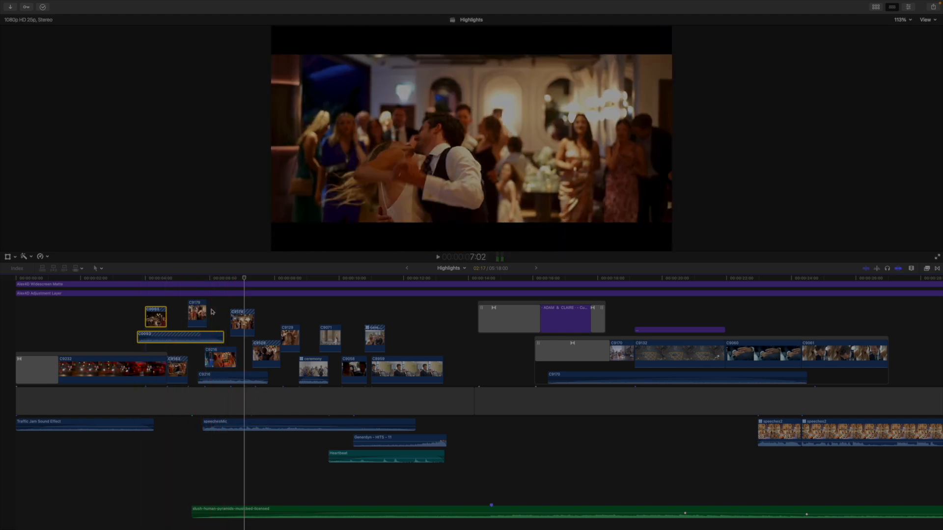
Step: Select the speech audio clip beneath the dance-floor footage and play it through to the confetti shot
left_click(230, 426)
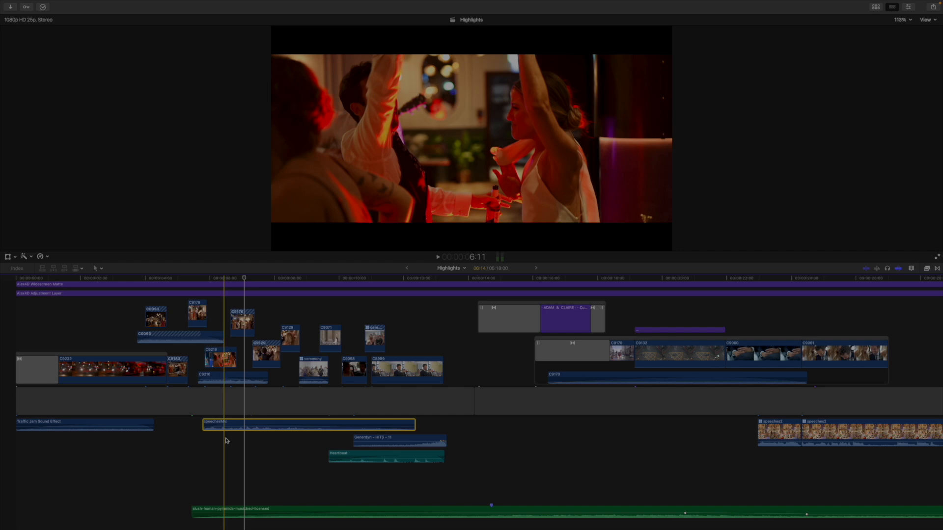
key("space")
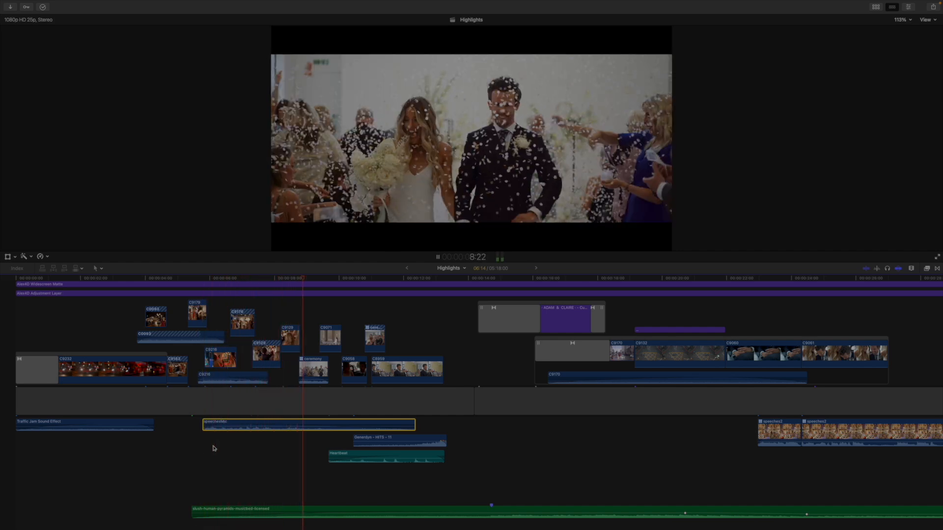
key("space")
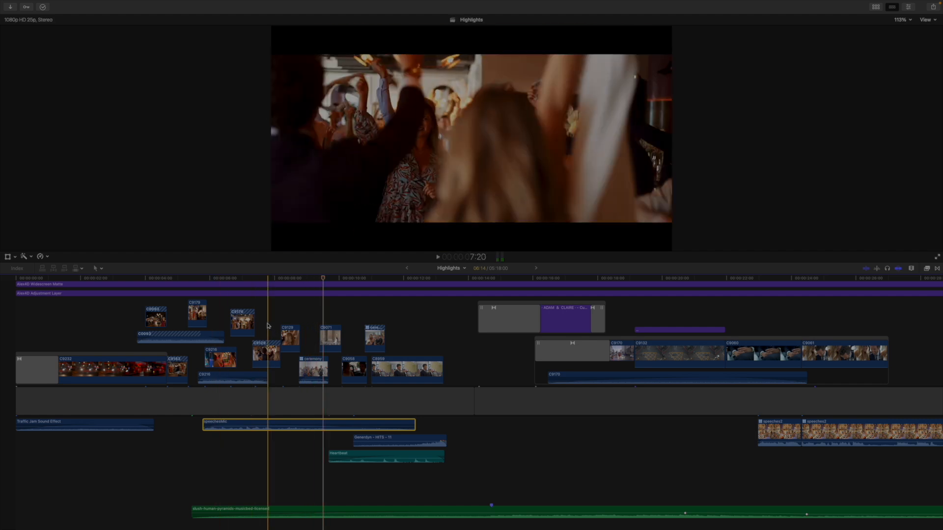
Step: Select the C9129 dance-floor clip and replay the passage from it into the ceremony clip several times
key("c")
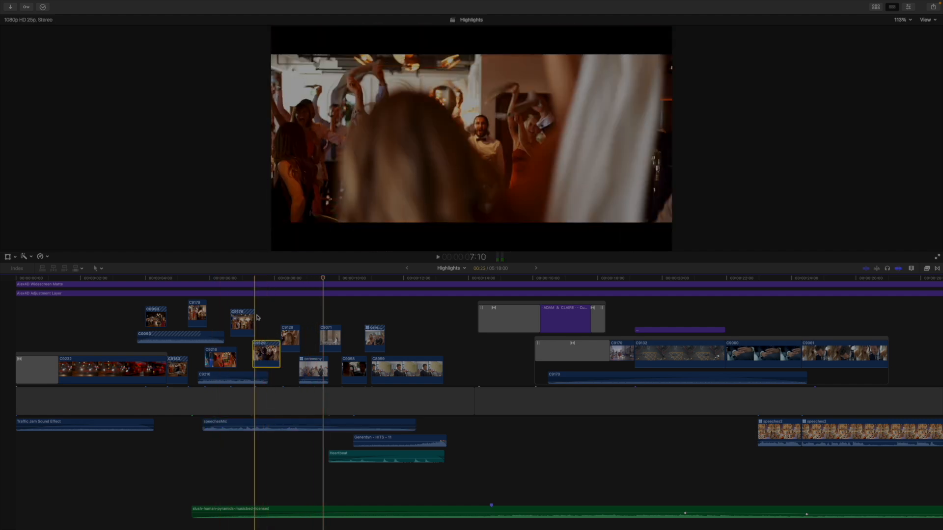
key("space")
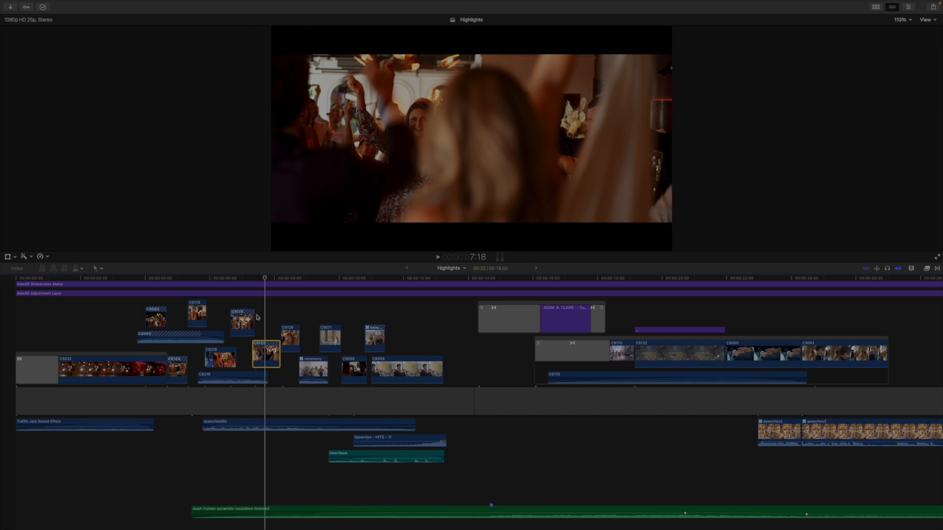
key("space")
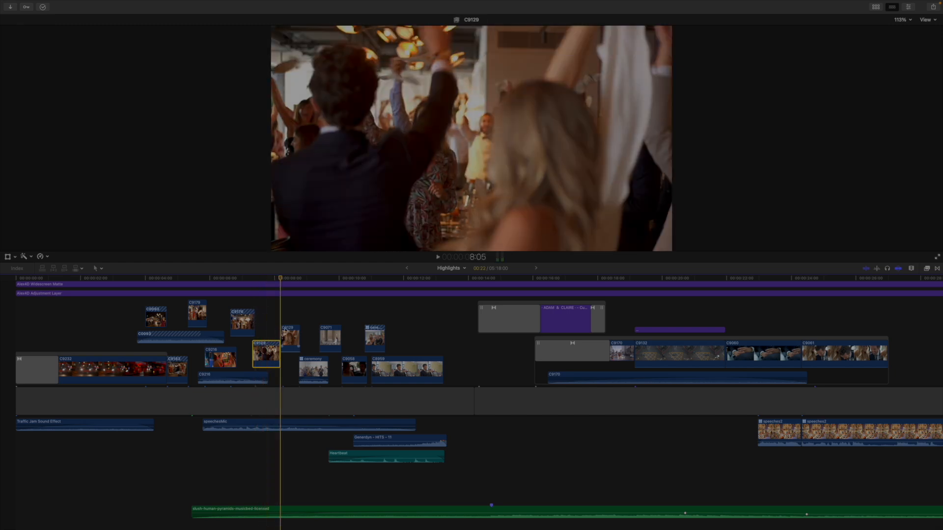
key("space")
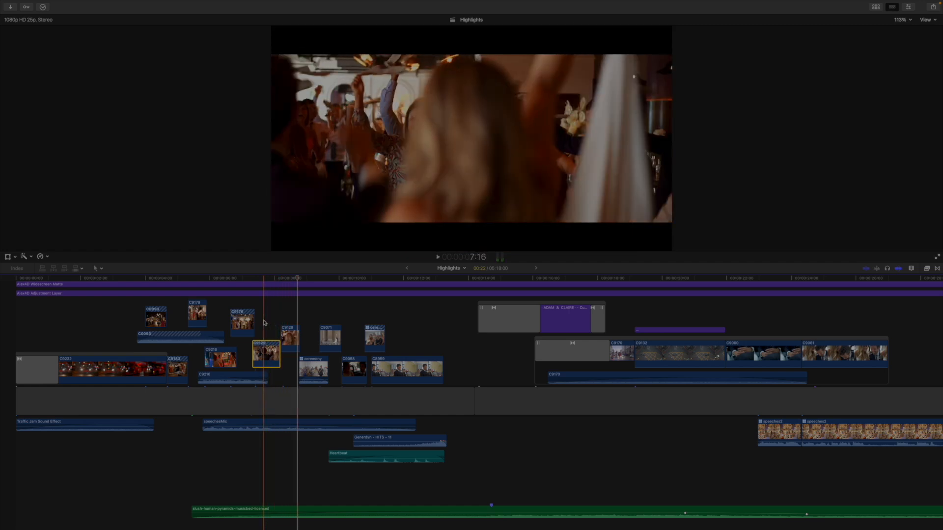
key("space")
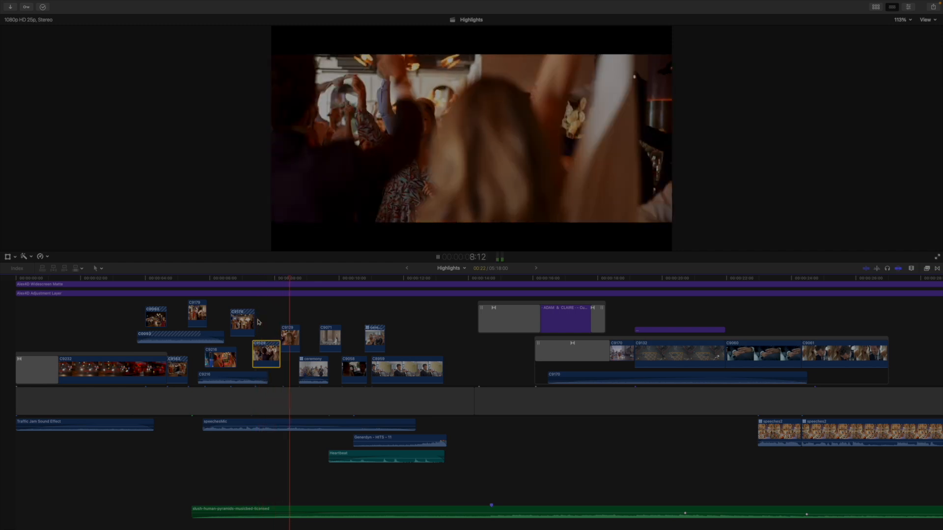
left_click(259, 322)
key("space")
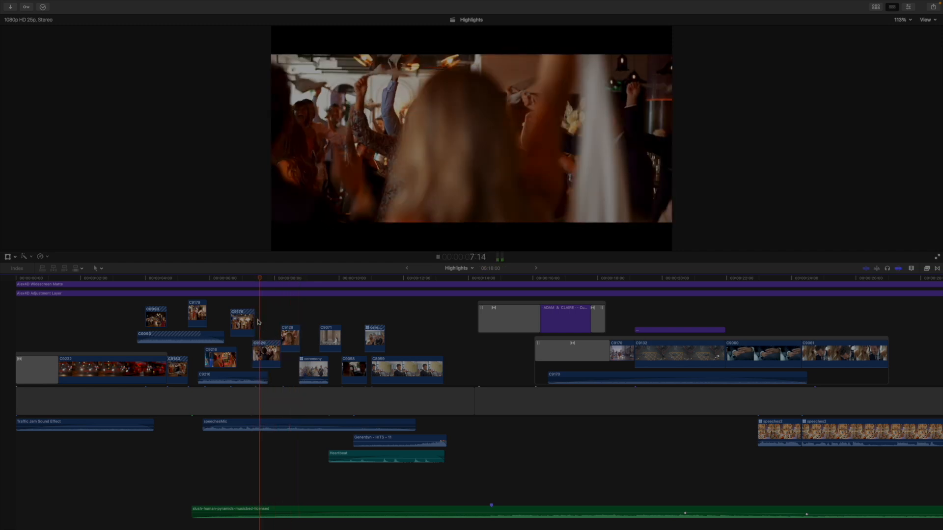
key("space")
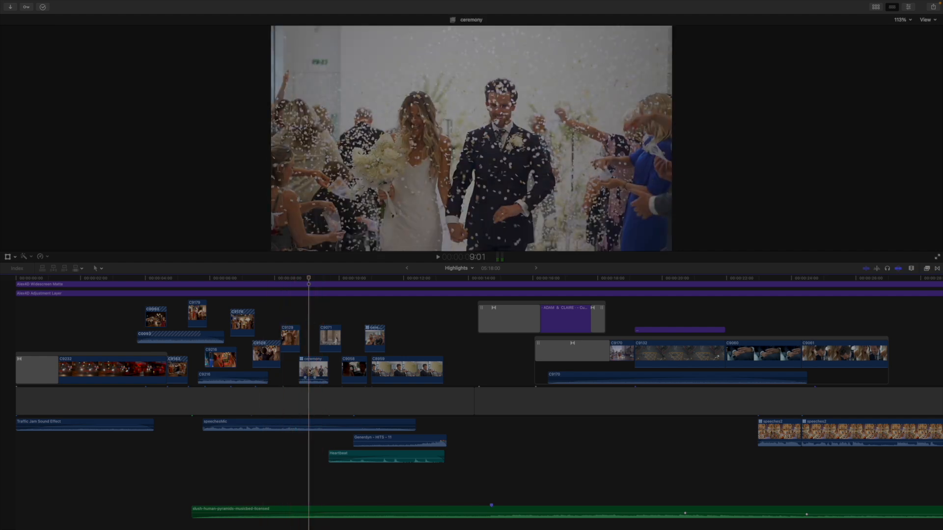
Step: Select the ceremony confetti clip and replay the alternating dance-floor and ceremony shots from the earlier dance-floor clips
left_click(309, 369)
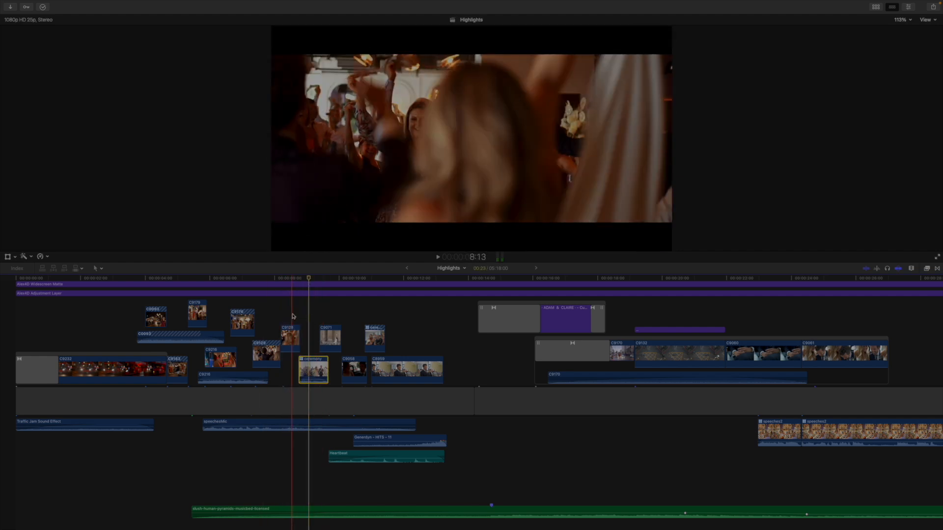
key("space")
key("space")
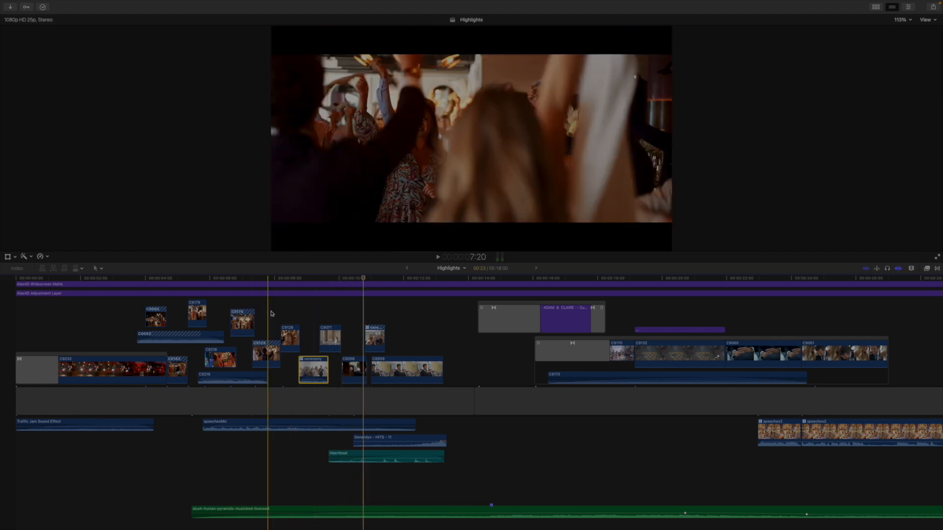
key("space")
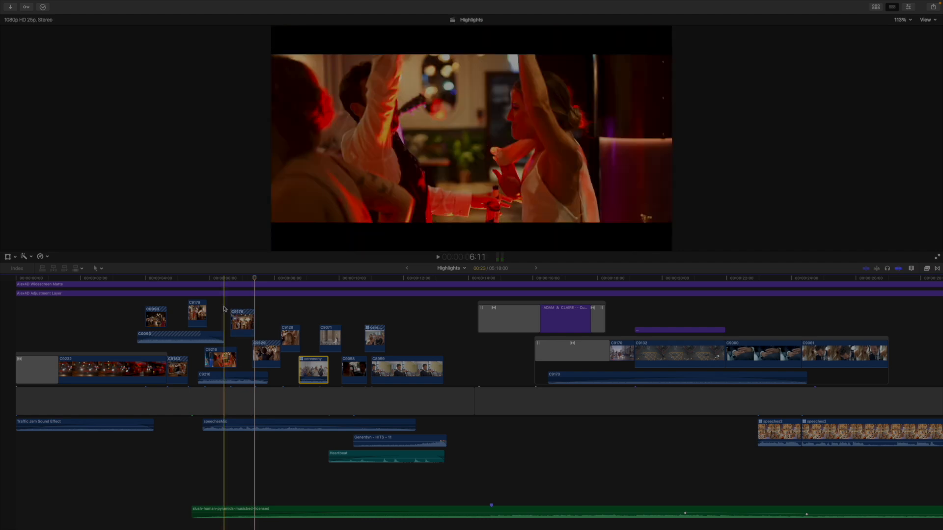
key("space")
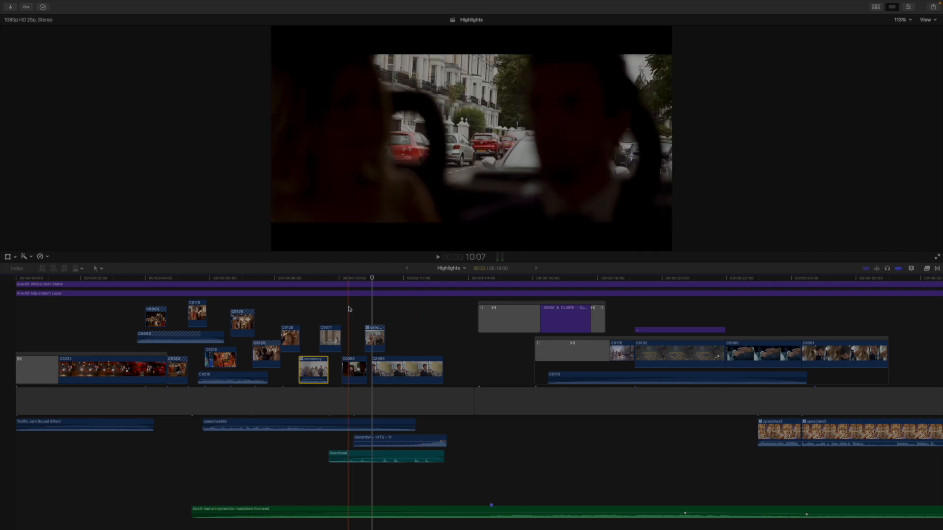
Step: Select the Heartbeat and Generdyn - HITS - 11 sound effects in turn and play each beneath the final ceremony shots
left_click(345, 458)
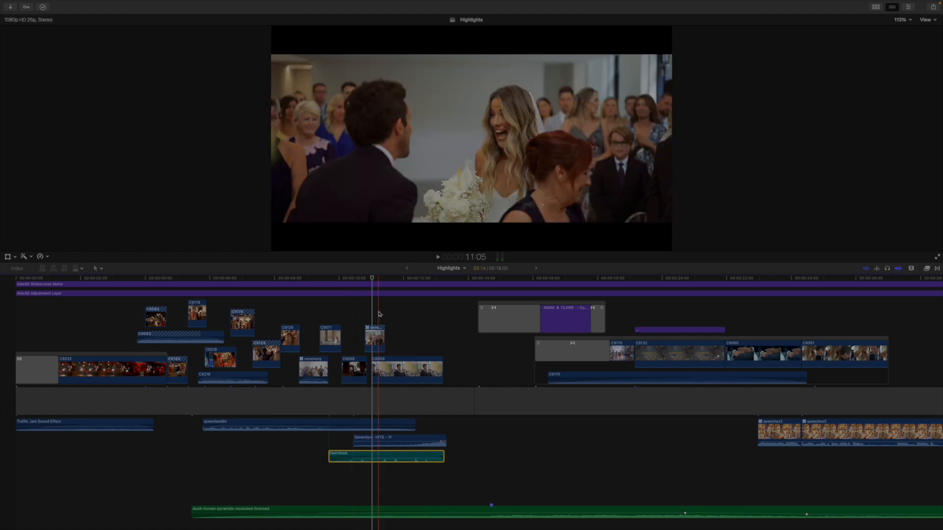
key("space")
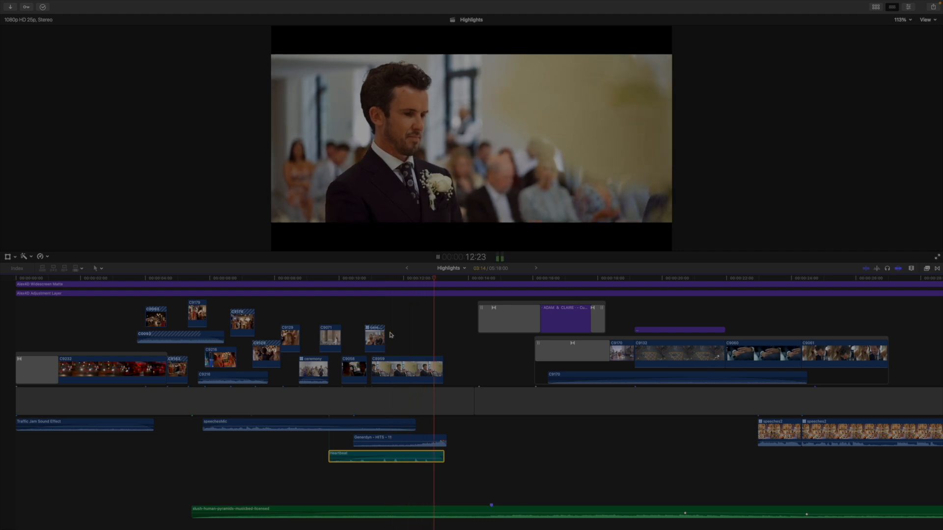
left_click(383, 438)
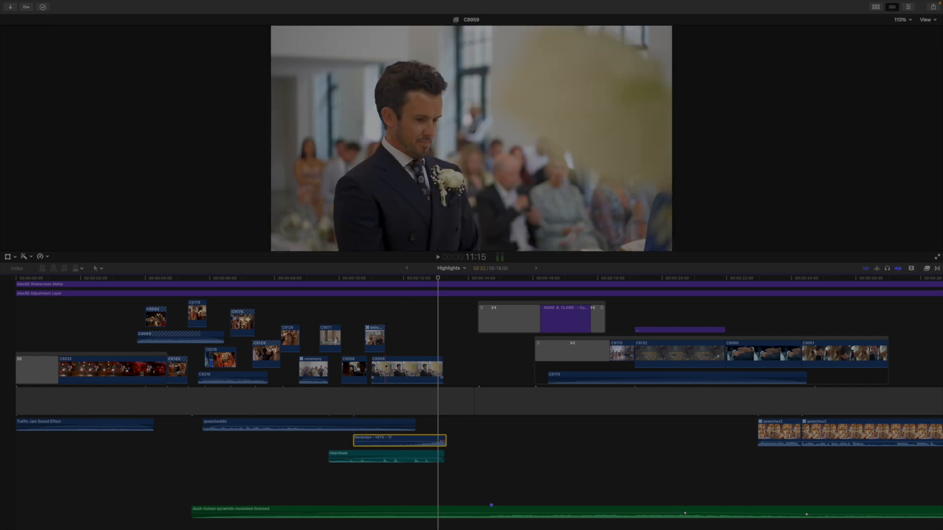
key("space")
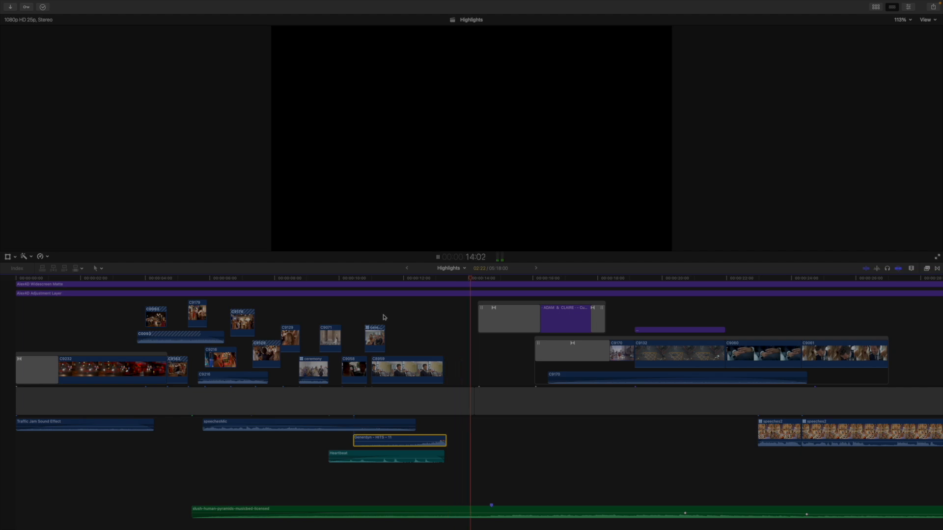
key("space")
Step: Replay the opening from the street footage through to the end of the groom's shot
key("super+minus")
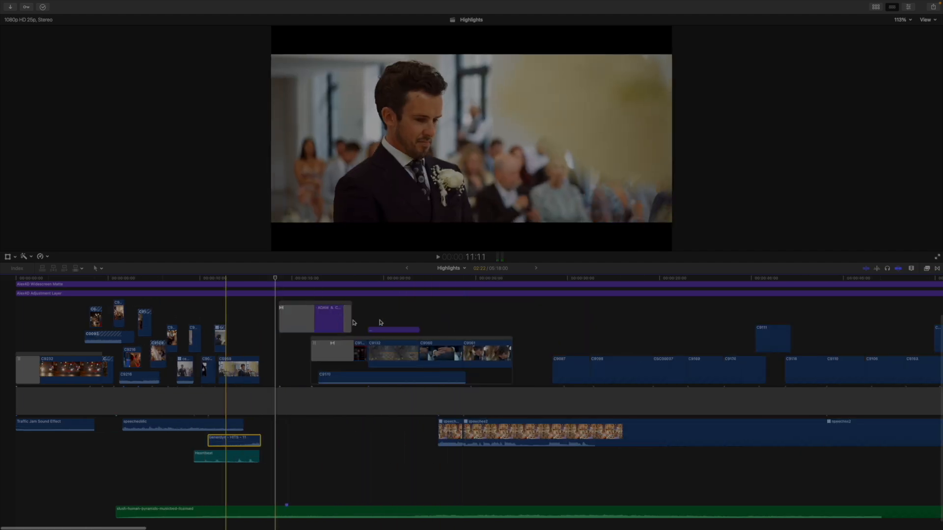
left_click(69, 329)
key("space")
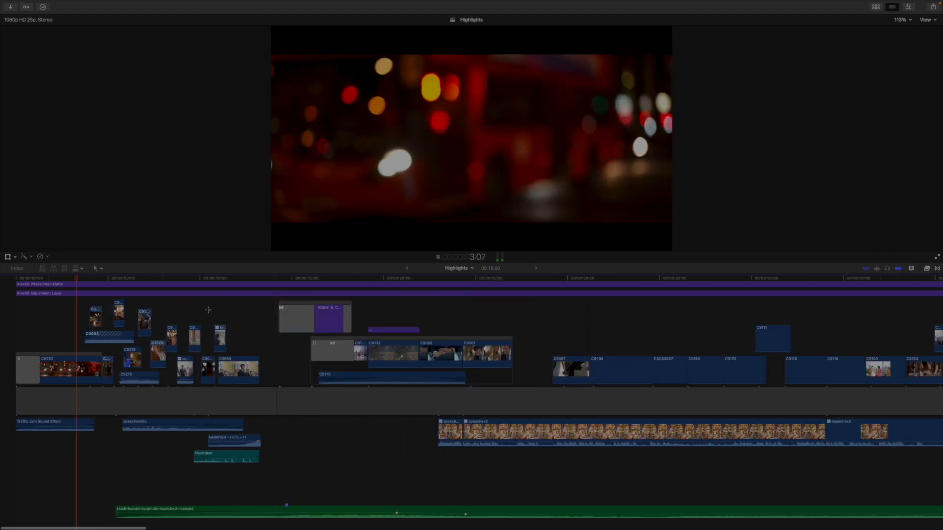
left_click(208, 310)
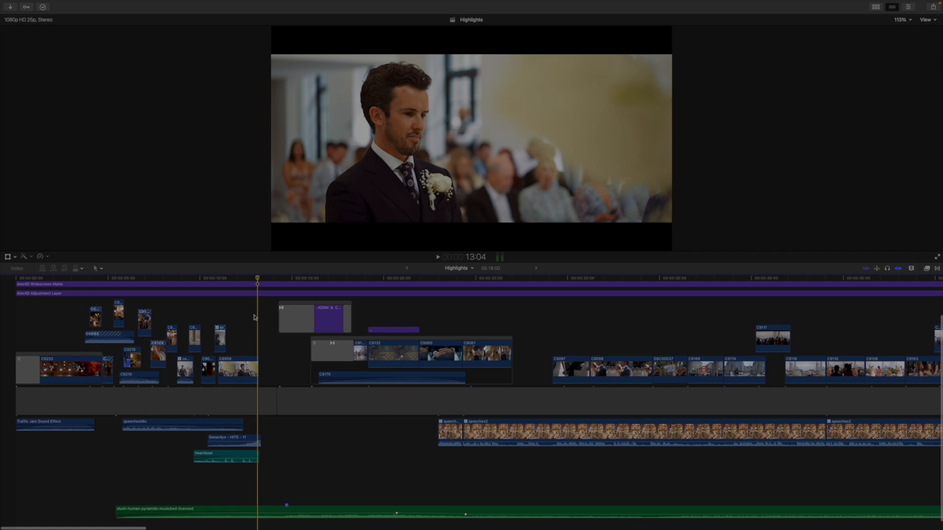
Step: Play from the end of the groom's shot through the couple's title and London shots to the clasped hands
key("space")
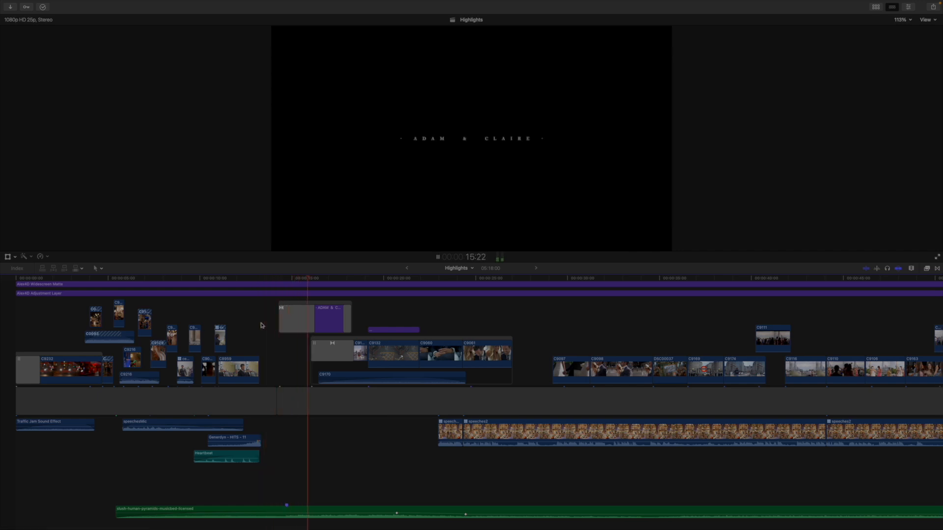
left_click(264, 336)
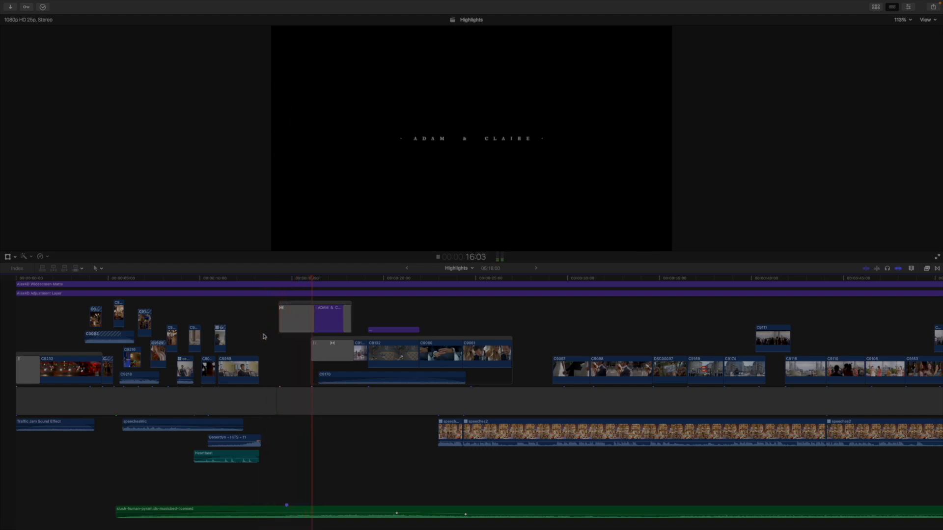
key("space")
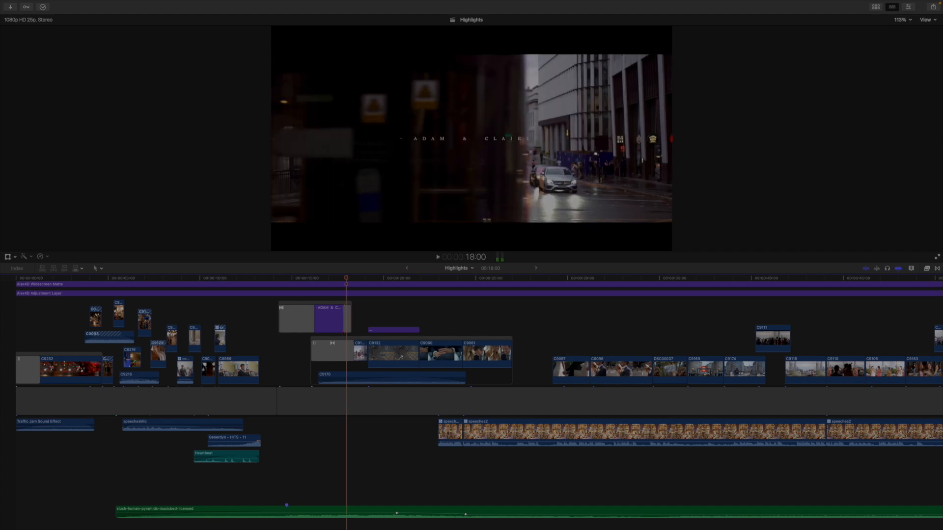
key("space")
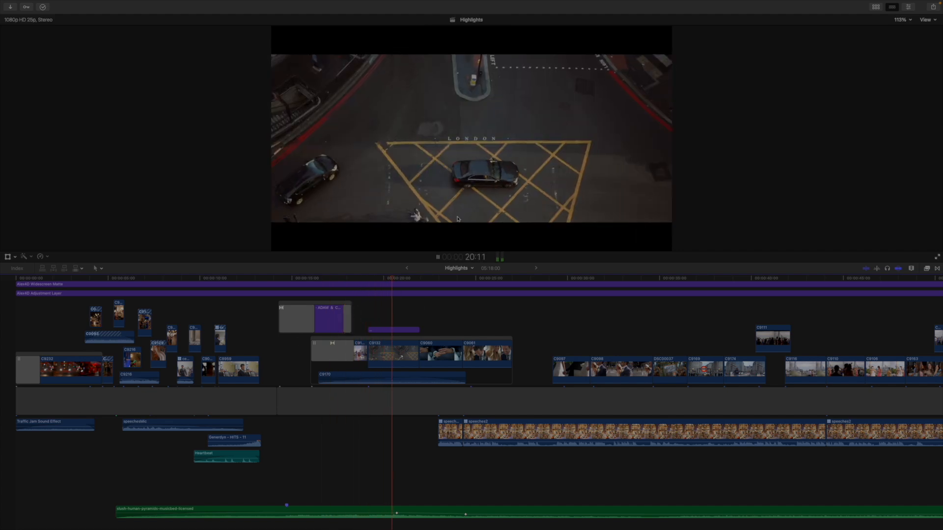
scroll(406, 358, "right", 3)
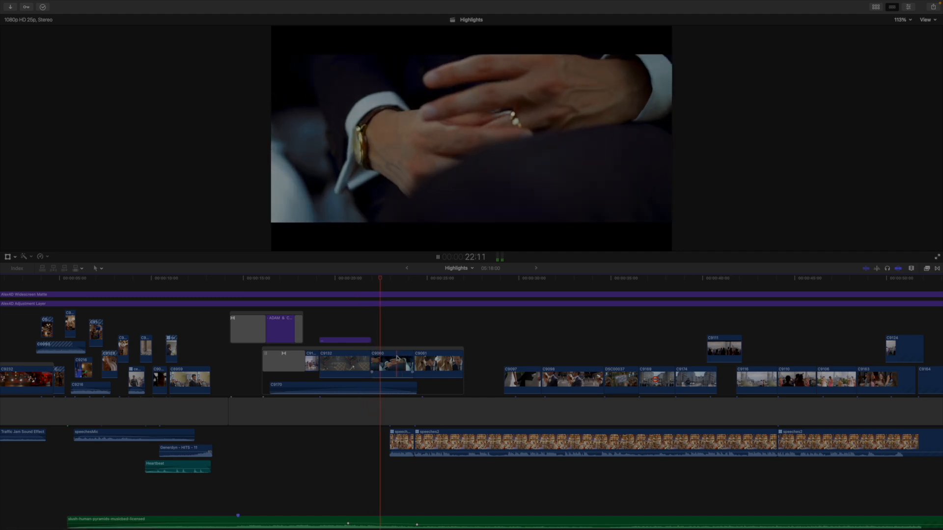
key("space")
Step: Show the whole film's timeline, highlight the groups of speech clips along it, and clear the selection
key("super+minus")
left_click_drag(295, 486, 811, 431)
key("super+minus")
key("super+minus")
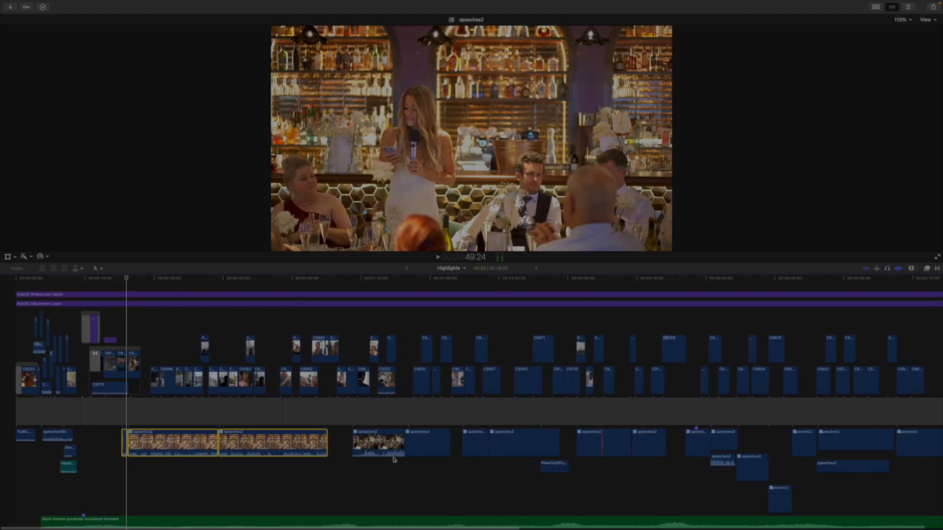
key("super+minus")
left_click_drag(64, 474, 499, 445)
left_click_drag(628, 490, 745, 497)
left_click(367, 498)
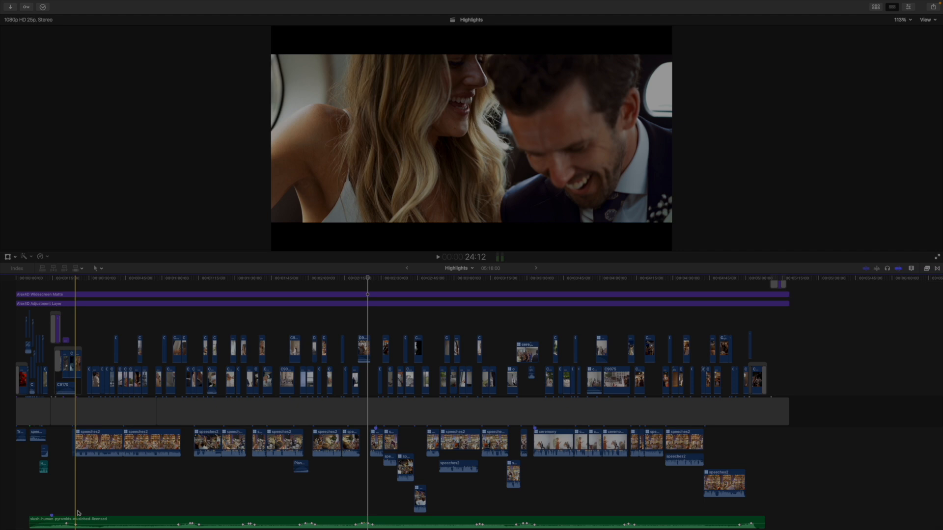
Step: Examine the start of the speech section and play the transition from the couple's car shot into the first speech clip
key("super+equal")
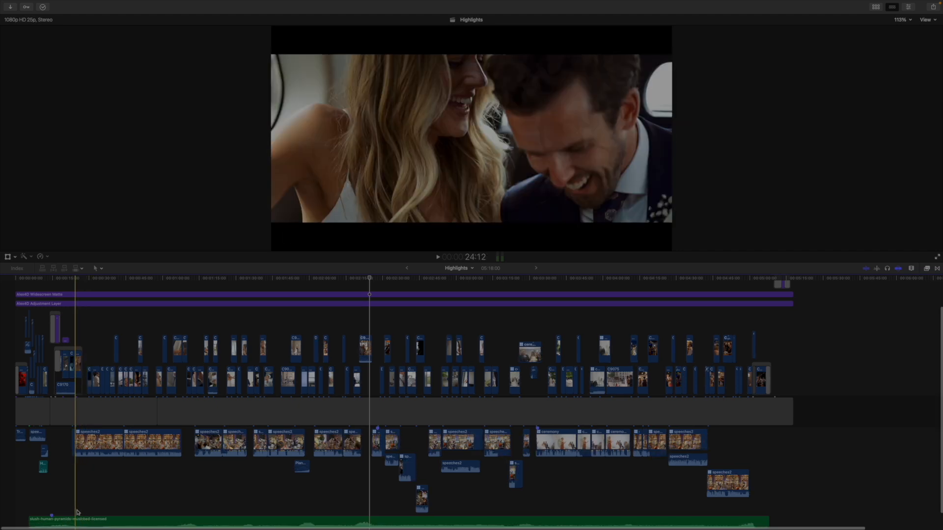
key("super+equal")
key("super+equal")
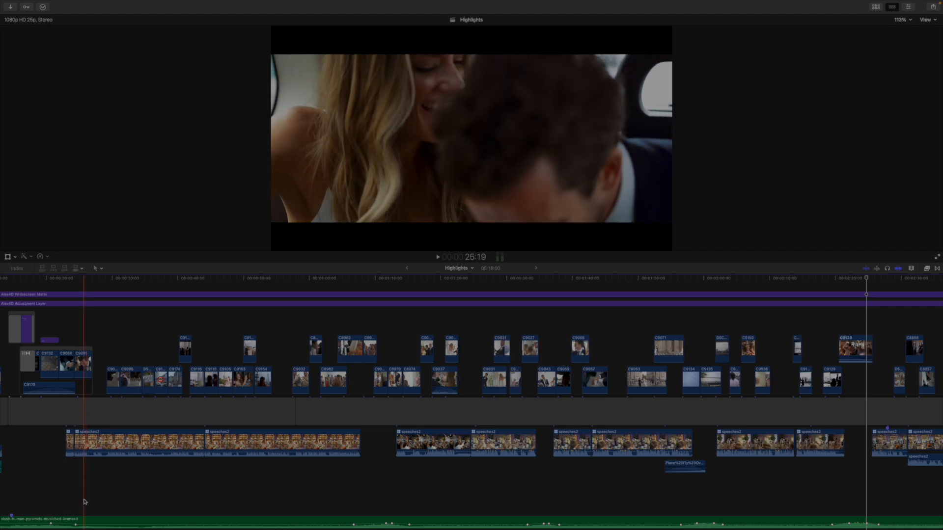
key("super+minus")
key("super+minus")
key("super+minus")
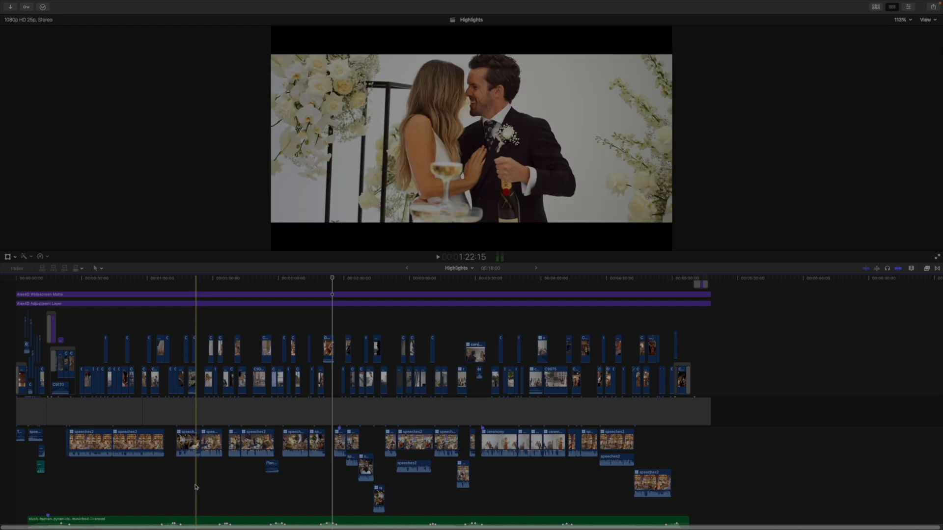
key("super+equal")
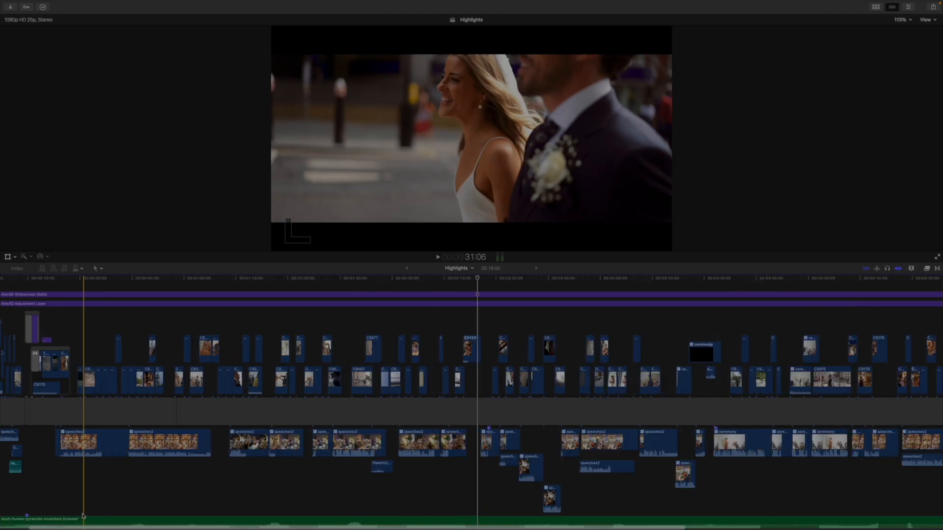
key("super+equal")
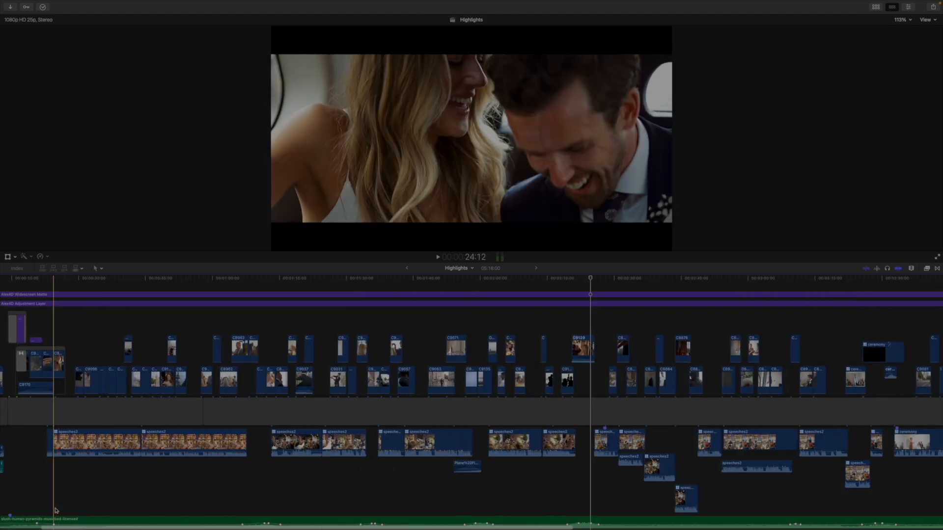
key("super+equal")
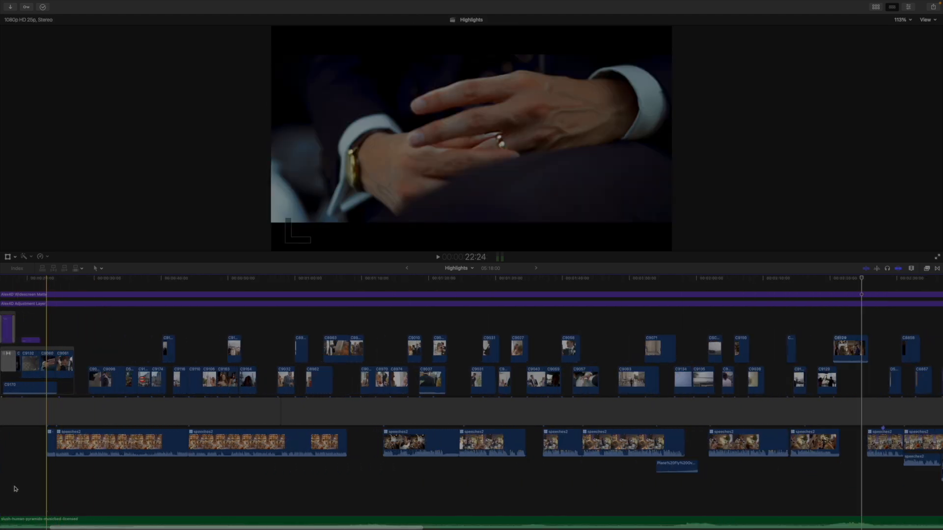
scroll(15, 489, "left", 2)
key("space")
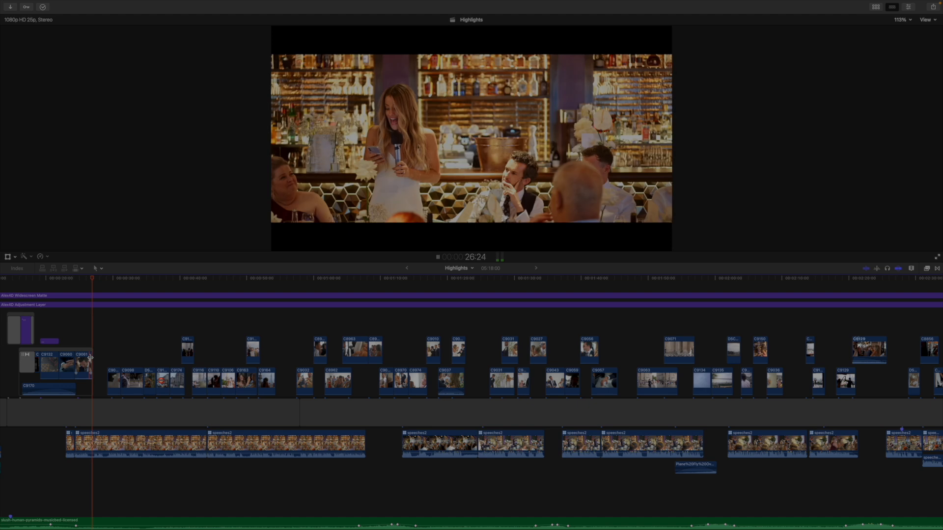
Step: Replay the transition from the couple's car shot into the bride's speech and highlight the first two speech clips
key("XF86AudioRaiseVolume")
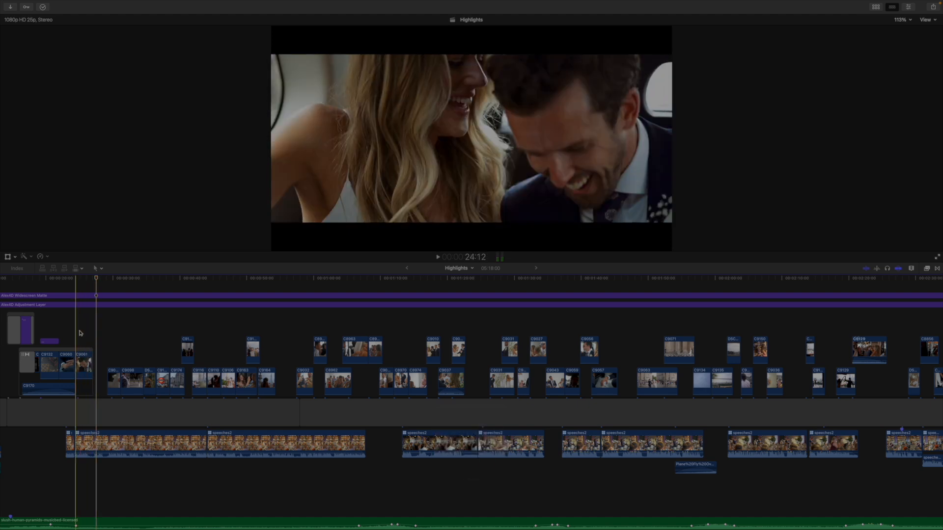
key("space")
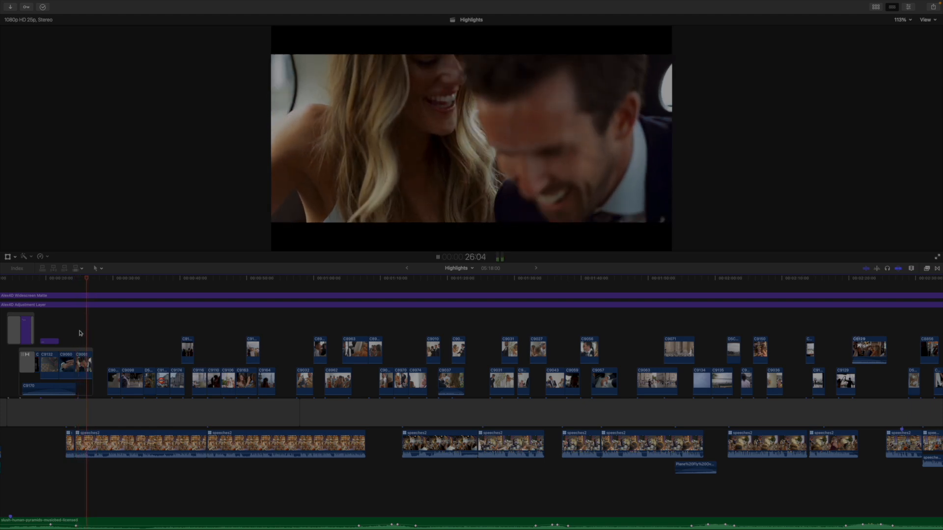
key("space")
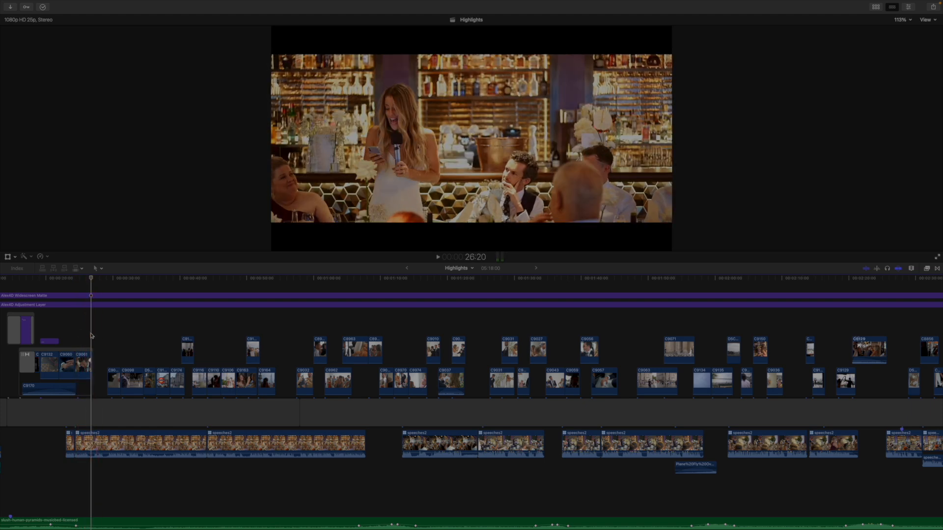
left_click(74, 446)
left_click_drag(74, 475, 125, 447)
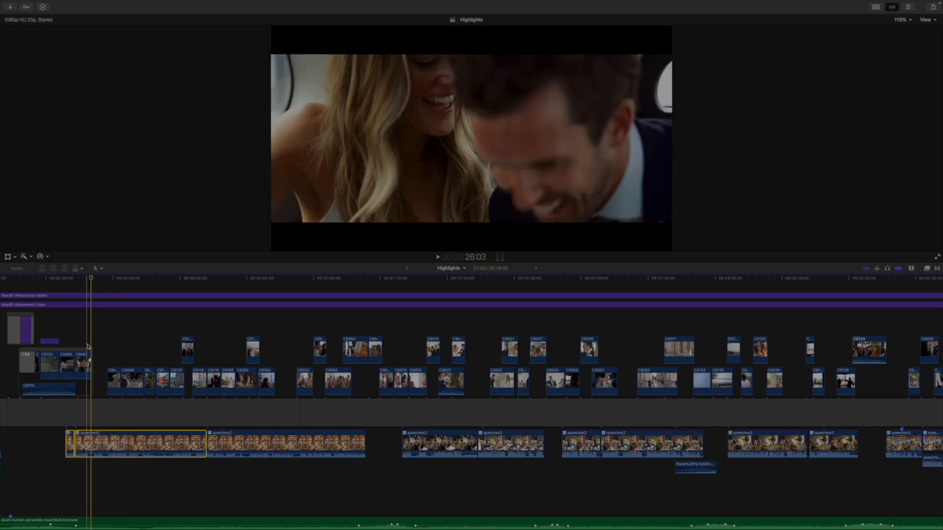
scroll(100, 363, "up", 1)
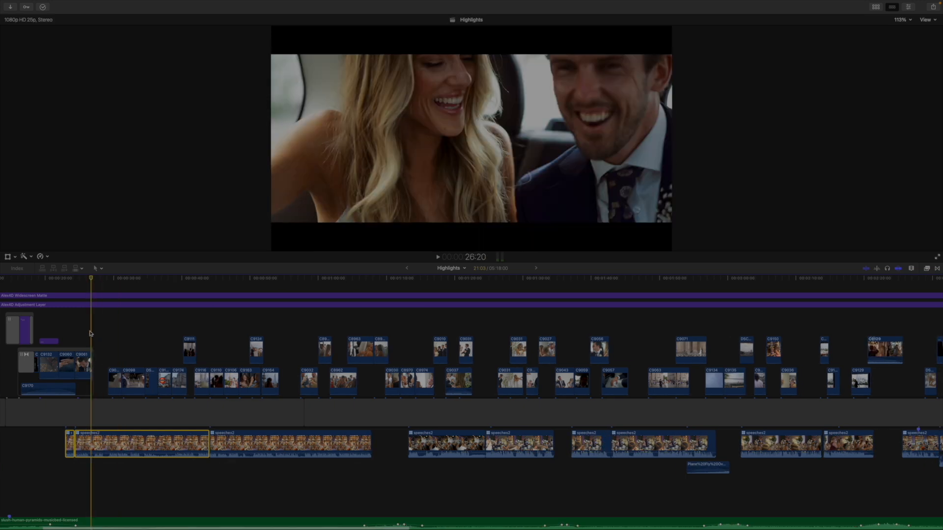
Step: Play the first speech group from the car shot through the London street shots to the rooftop guests
key("space")
key("space")
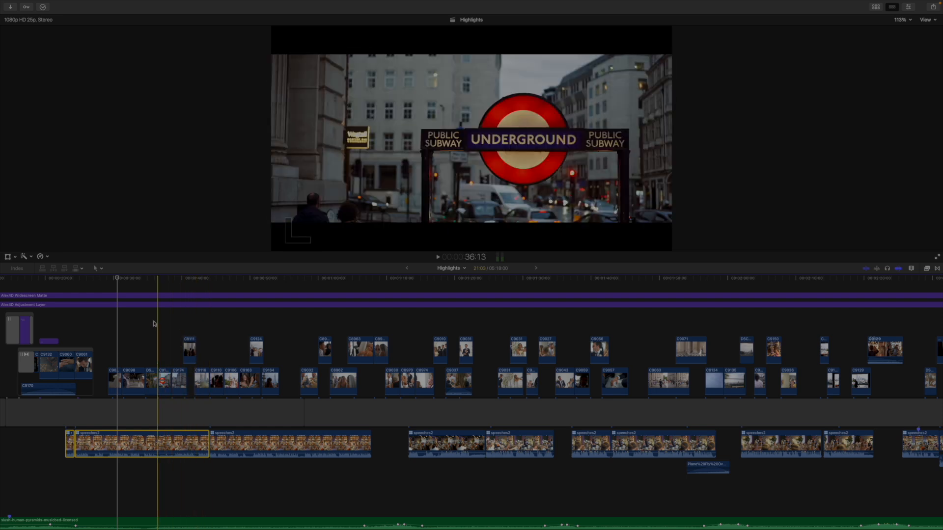
key("space")
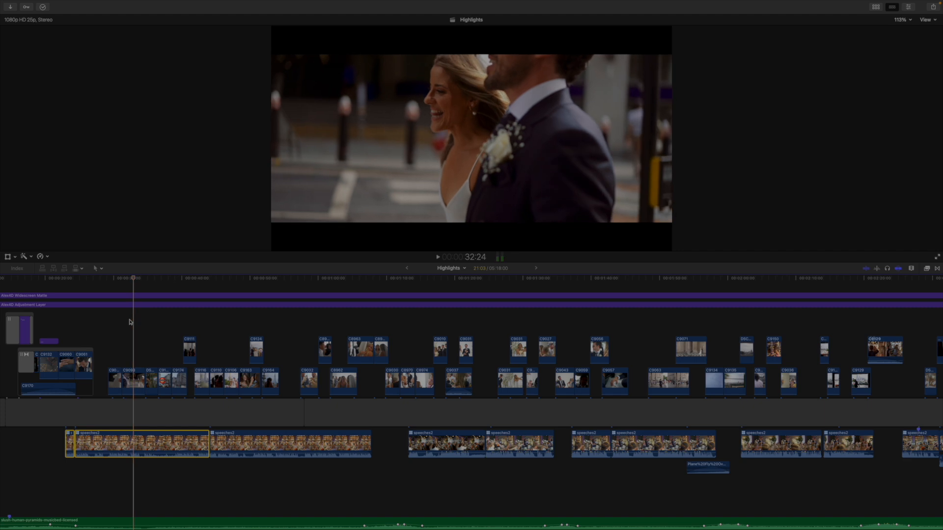
key("space")
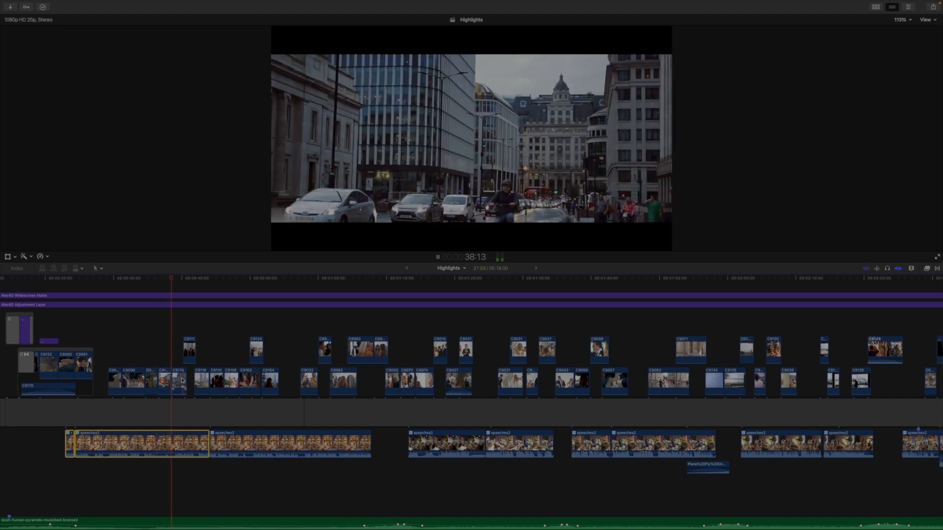
scroll(172, 375, "right", 2)
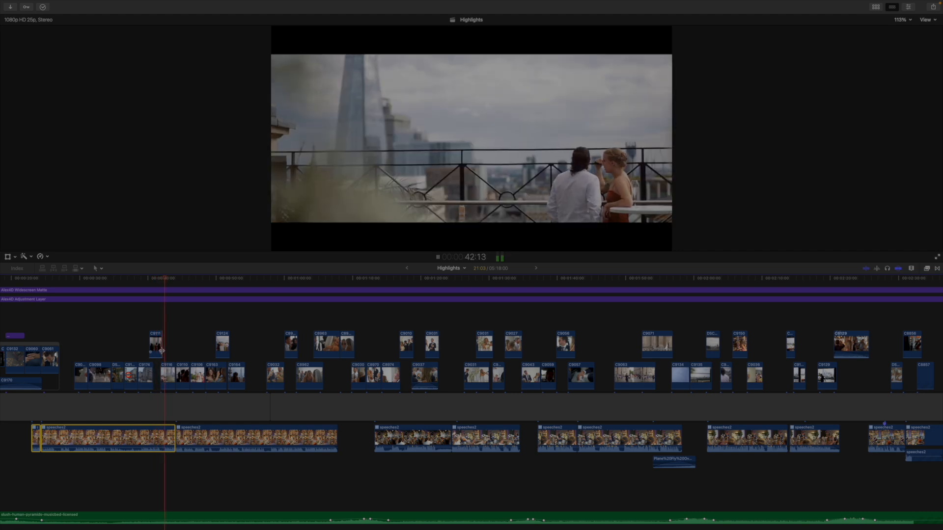
key("space")
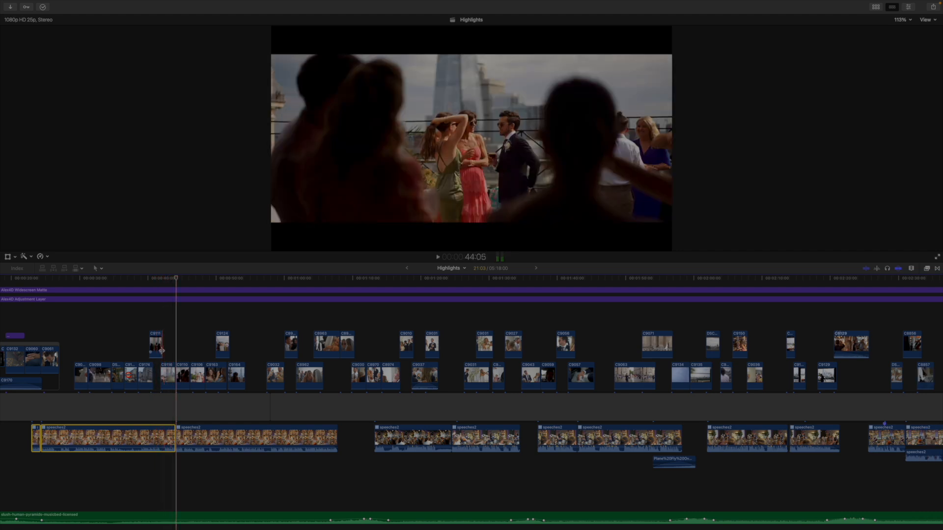
Step: Highlight the two long speech clips on either side of their cut, clear the selection, and play the rooftop shots covering it
left_click_drag(140, 468, 185, 447)
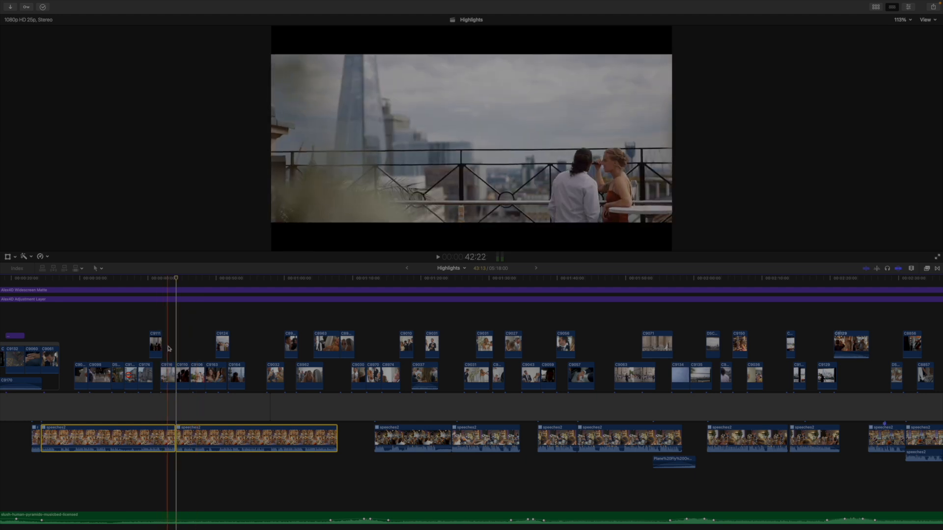
left_click(170, 350)
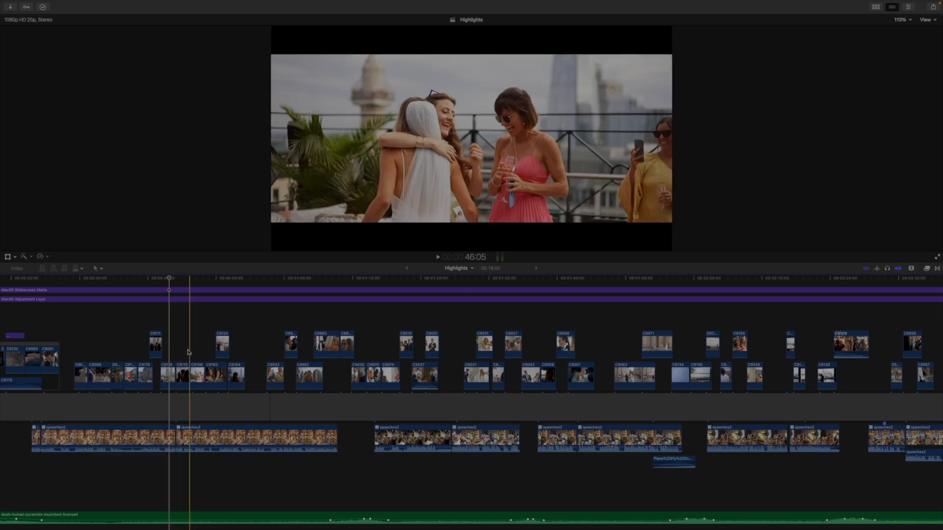
left_click(191, 353)
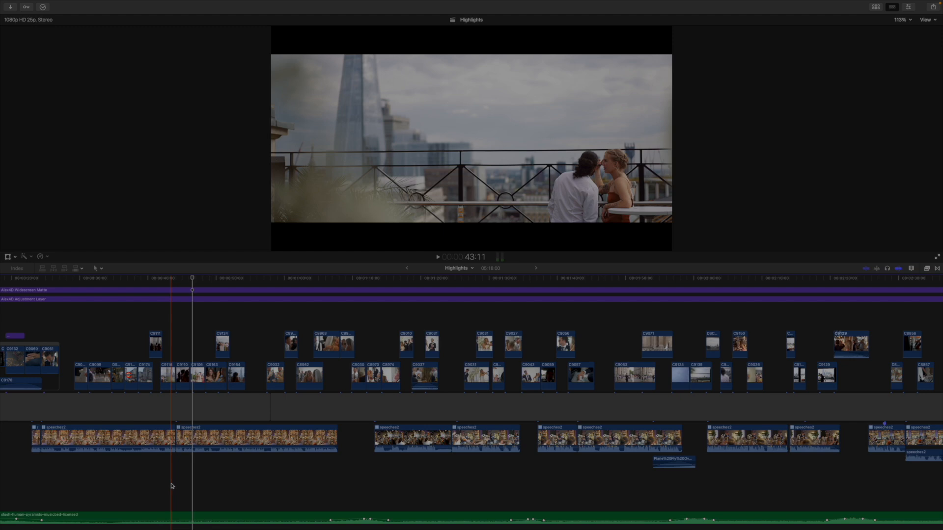
key("space")
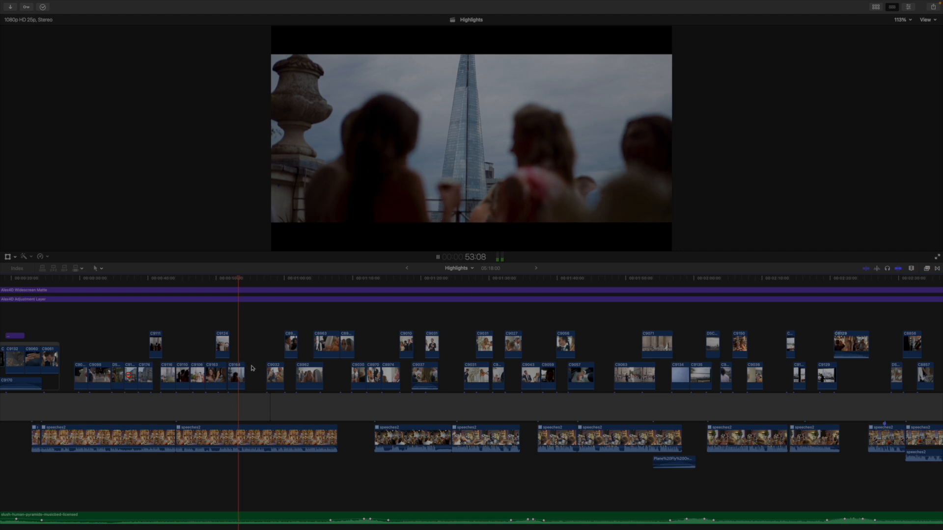
key("space")
Step: Enlarge the timeline and examine the rooftop cutaways that cover the cut between the two long speech clips
key("super+equal")
left_click_drag(123, 352, 175, 374)
left_click_drag(125, 353, 131, 354)
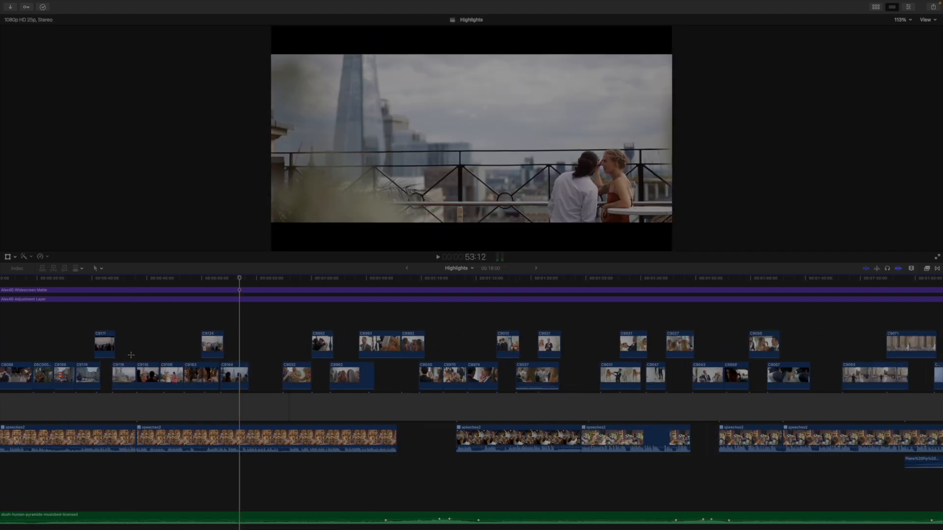
left_click(131, 355)
left_click(156, 369)
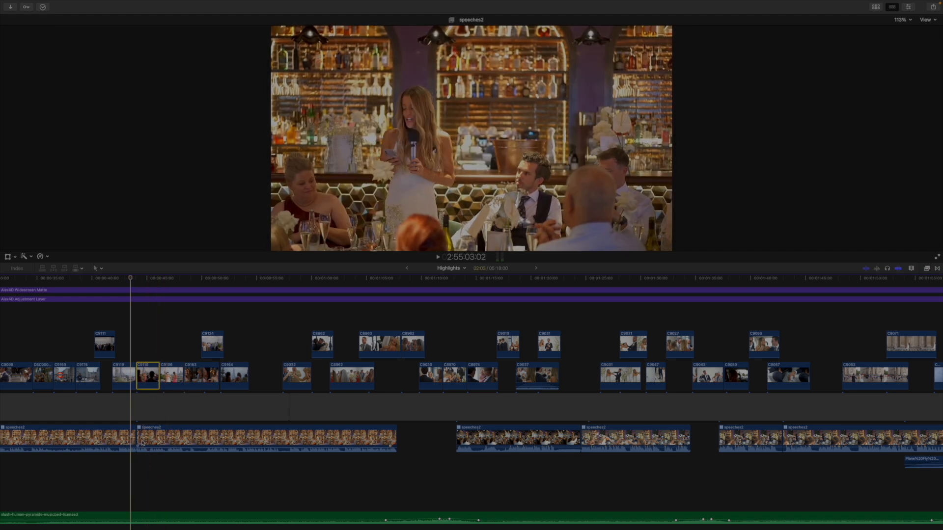
left_click(143, 347)
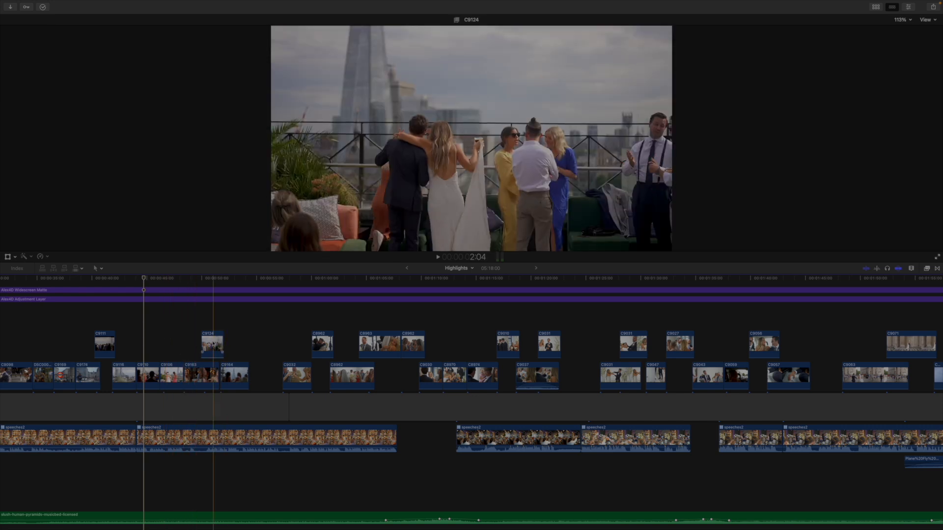
Step: Select the C9124 rooftop cutaway and play from it through the guests' shot back to the bride's speech
mouse_move(213, 343)
left_mouse_down()
mouse_move(219, 332)
mouse_move(208, 338)
mouse_move(246, 336)
mouse_move(212, 339)
left_mouse_up()
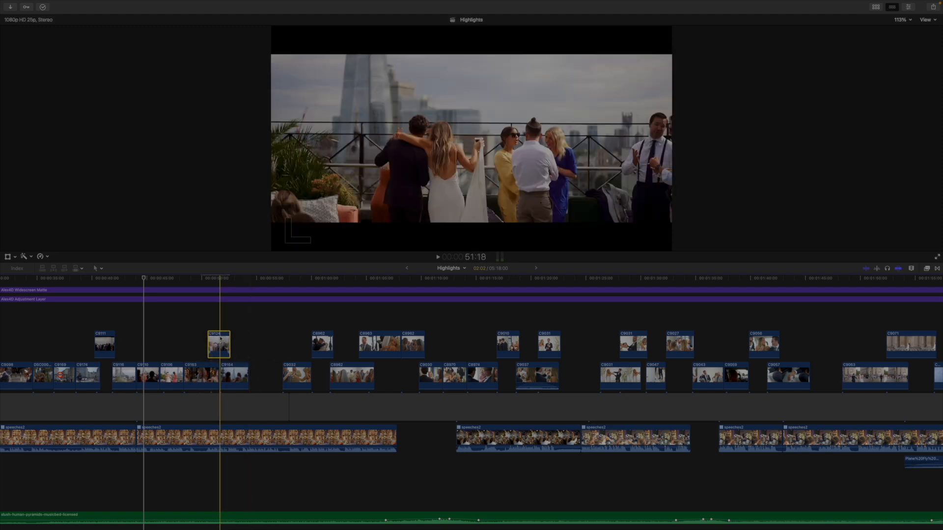
key("space")
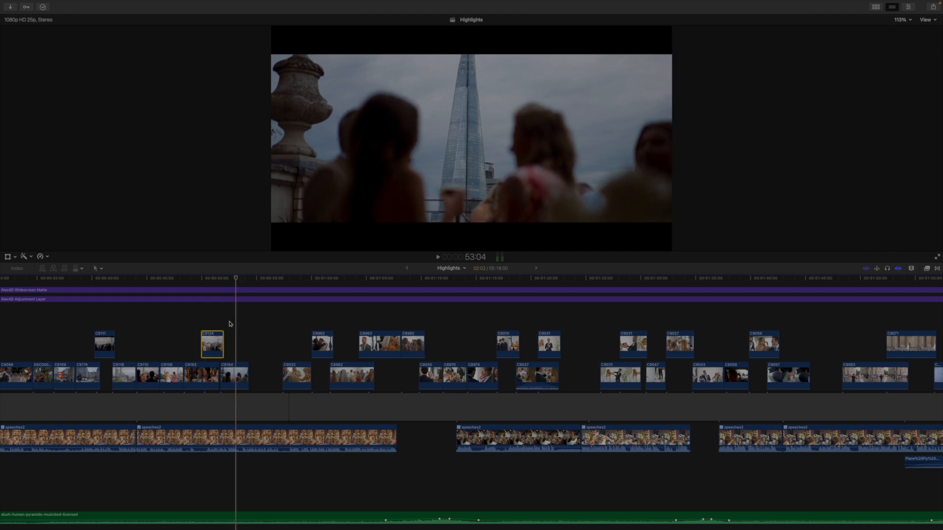
key("space")
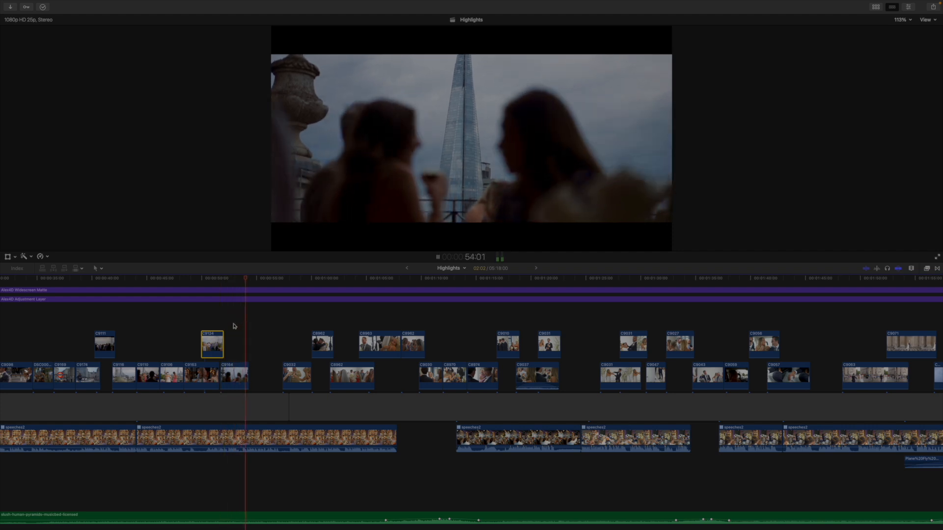
key("space")
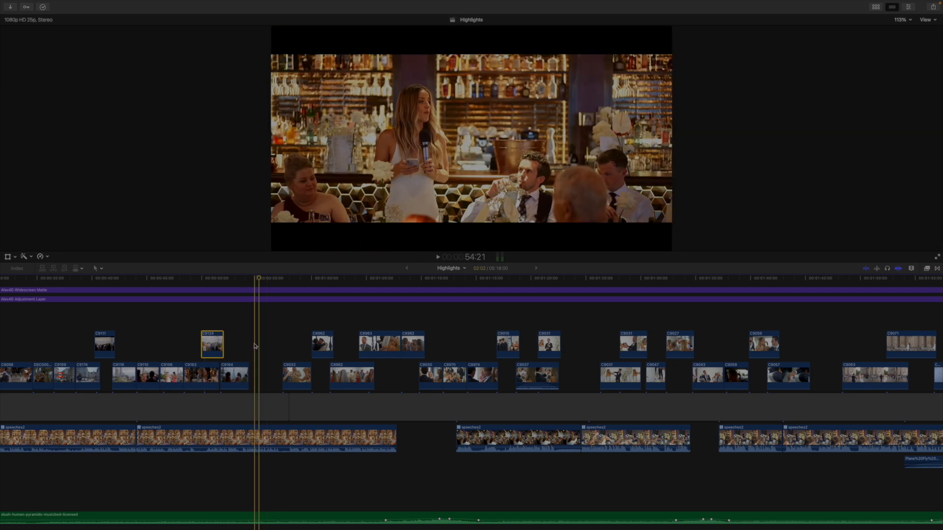
Step: Play from the bride's speech into the second speech group and replay the guest shots leading into it
key("space")
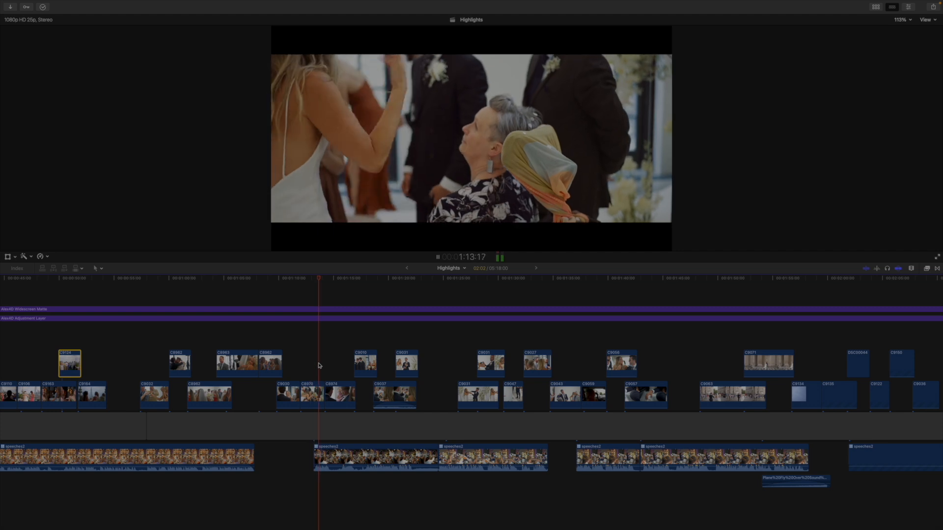
key("space")
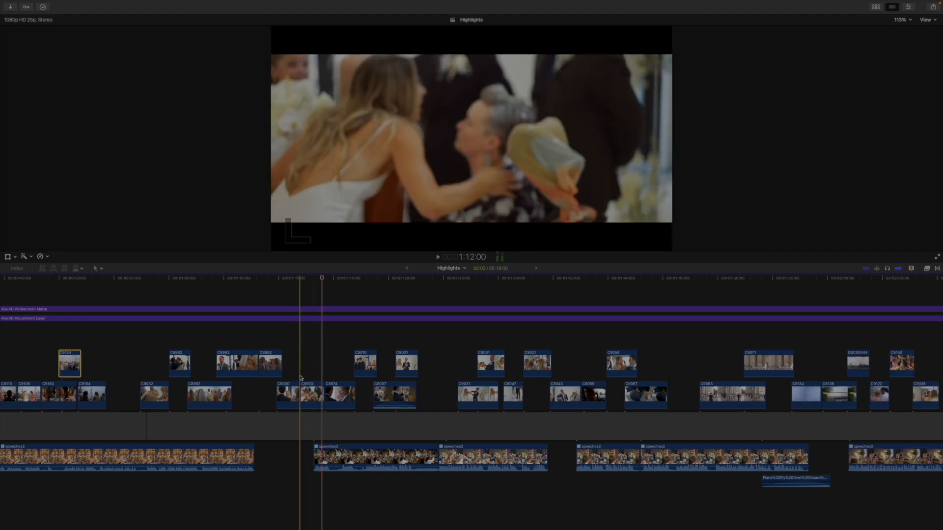
key("space")
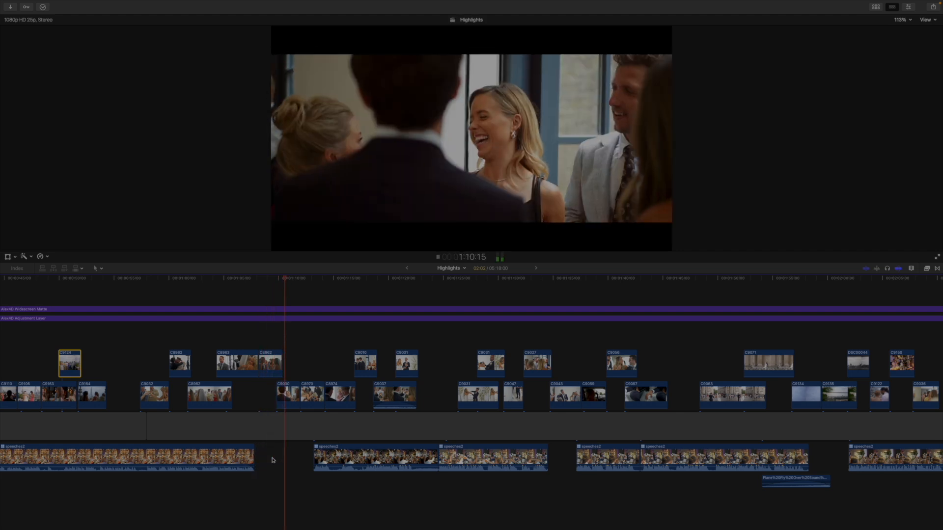
Step: Highlight the second group's two speech clips and play through to the couple's champagne shots in an enlarged timeline
left_click_drag(311, 489, 497, 467)
scroll(497, 466, "right", 5)
scroll(497, 466, "down", 2)
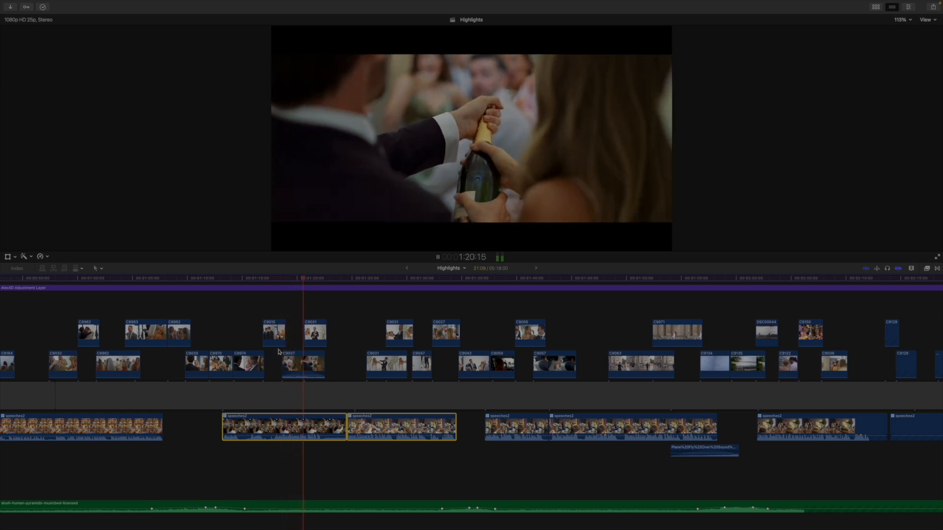
key("super+equal")
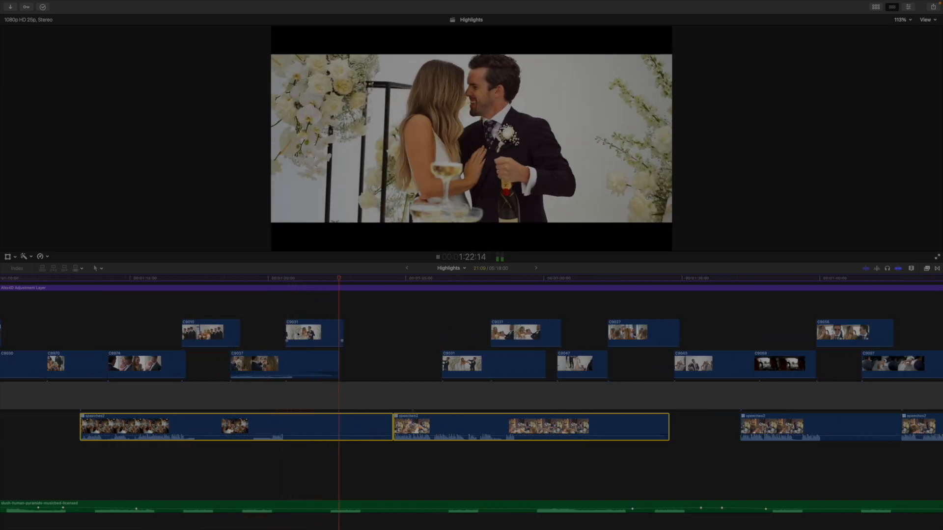
key("space")
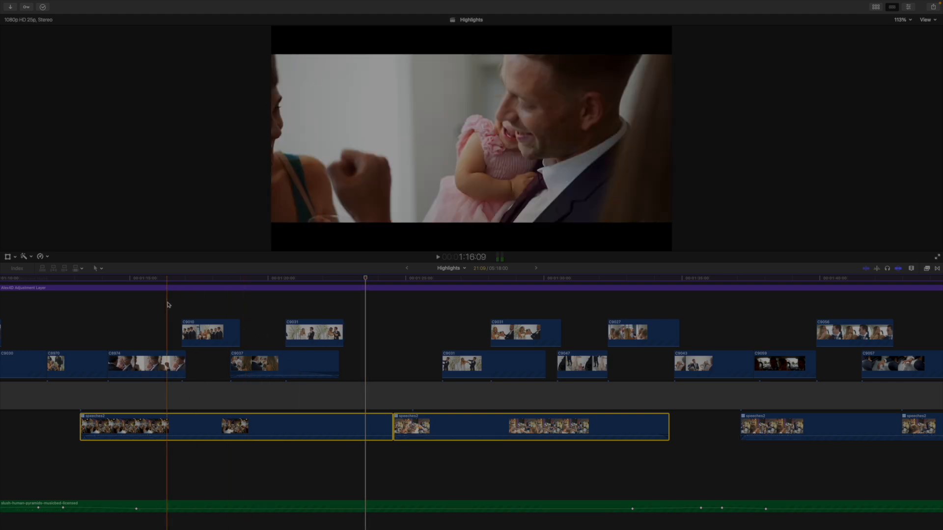
Step: Highlight the champagne clips C9037 and C9031, play their footage, and clear the selection
left_click(154, 443)
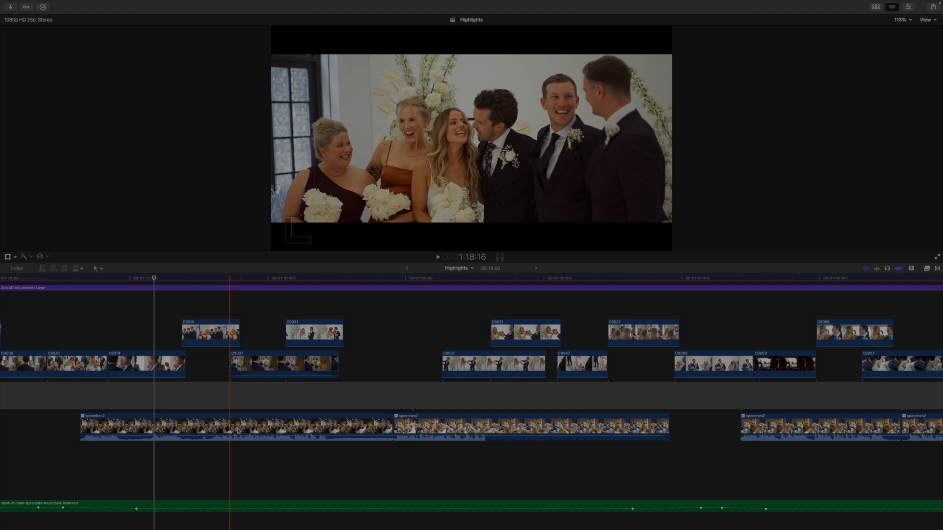
left_click_drag(251, 322, 344, 357)
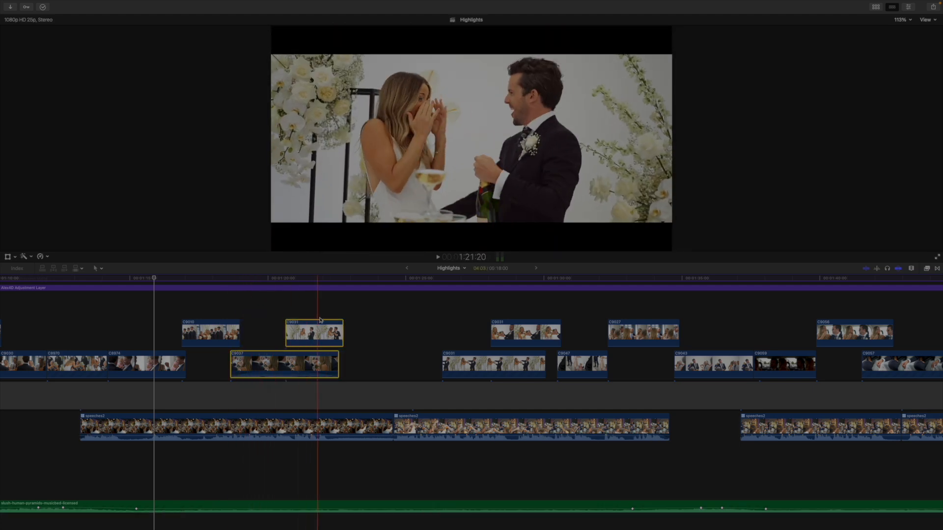
key("space")
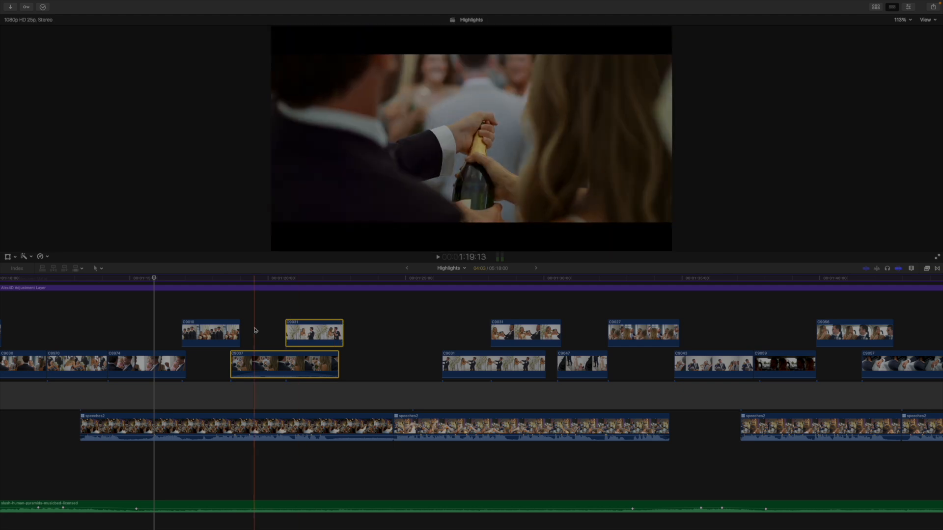
key("space")
left_click(230, 458)
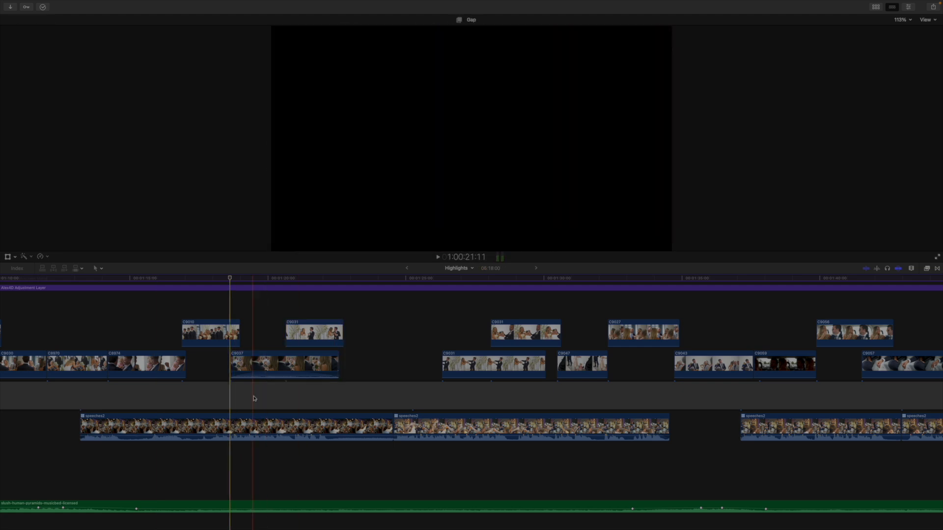
Step: Undo the slight adjustment to the C9037 champagne bottle clip, then select the clip and replay it with its sound
left_click_drag(261, 371, 261, 372)
key("super+z")
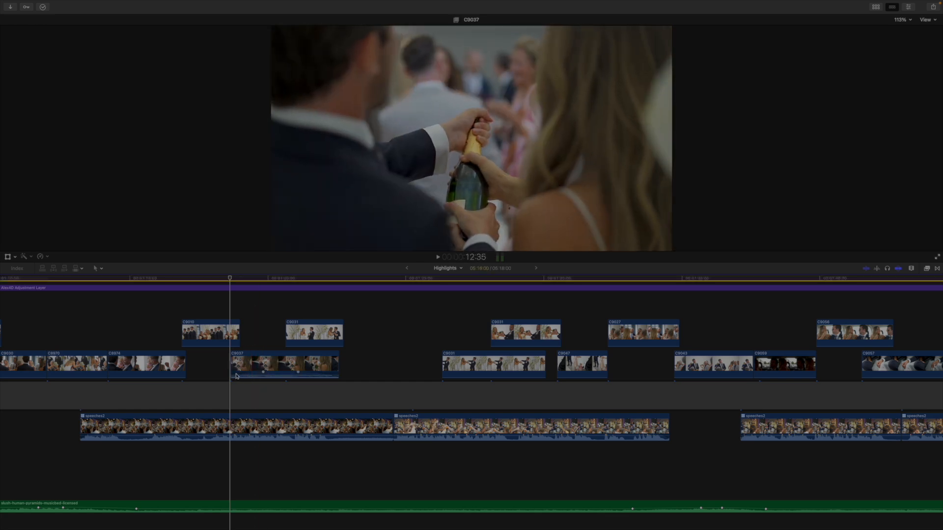
left_click(274, 367)
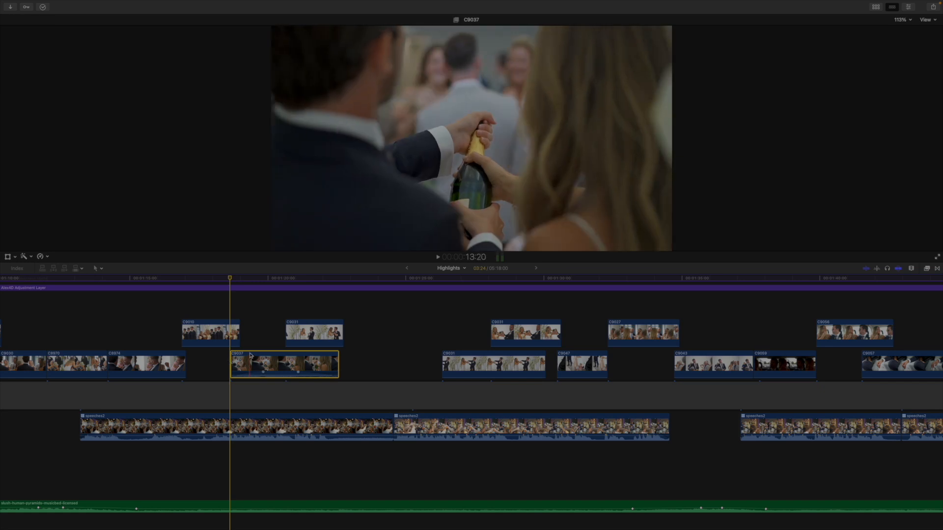
key("space")
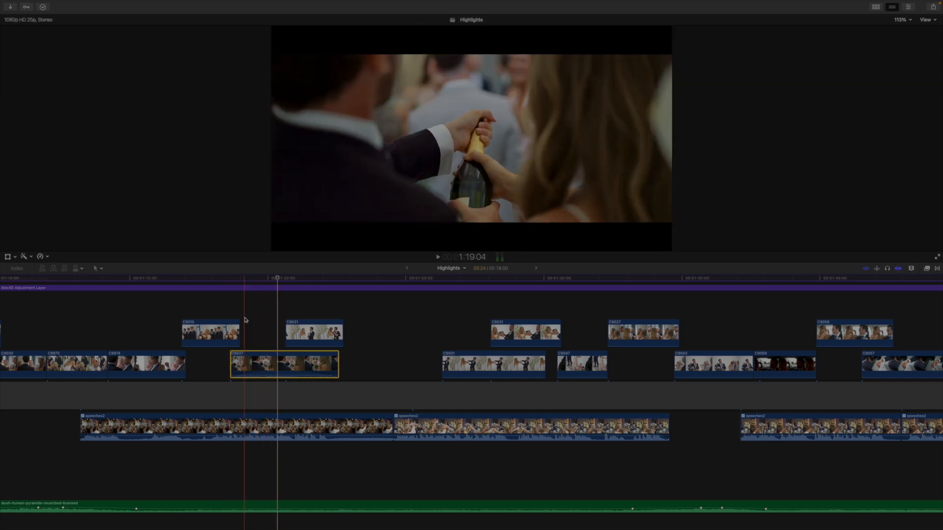
key("space")
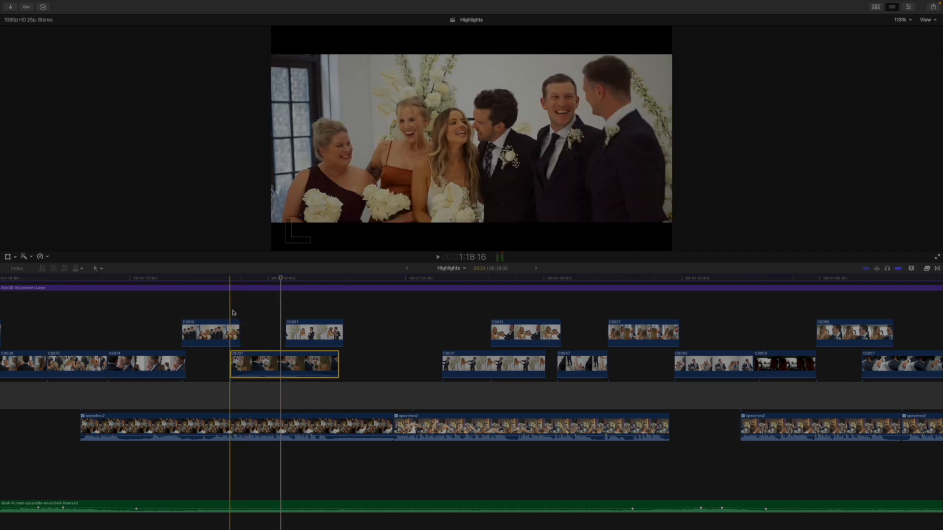
Step: Replay the C9037 champagne bottle clip and play through the pouring and guest shots to the end of the second speech group
left_click(240, 315)
key("space")
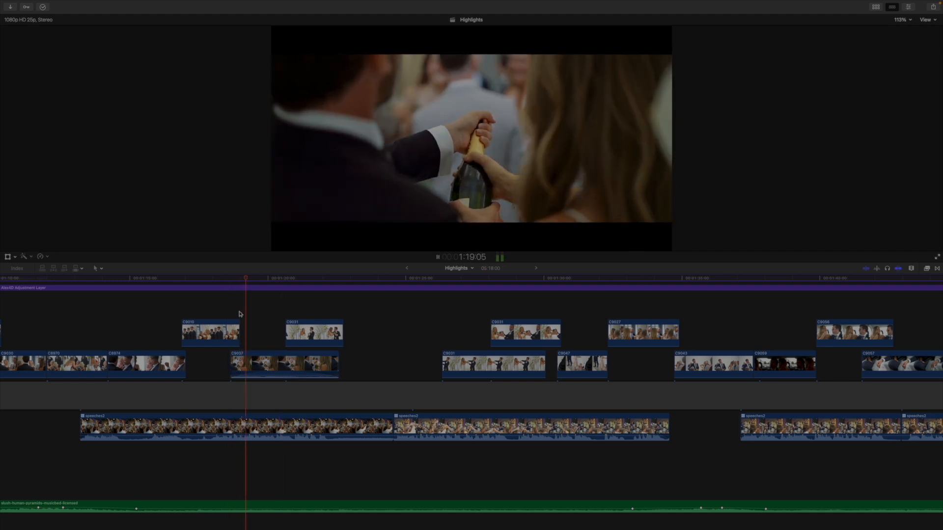
key("super+minus")
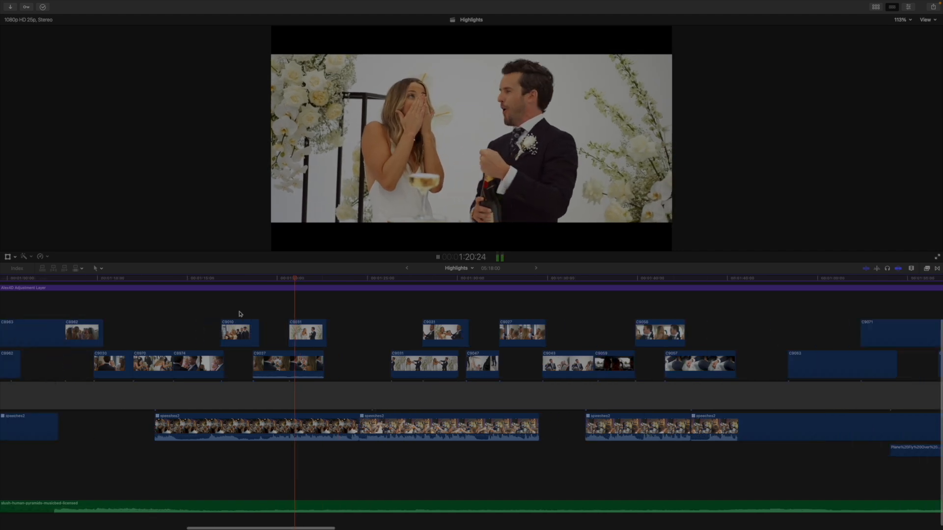
key("super+minus")
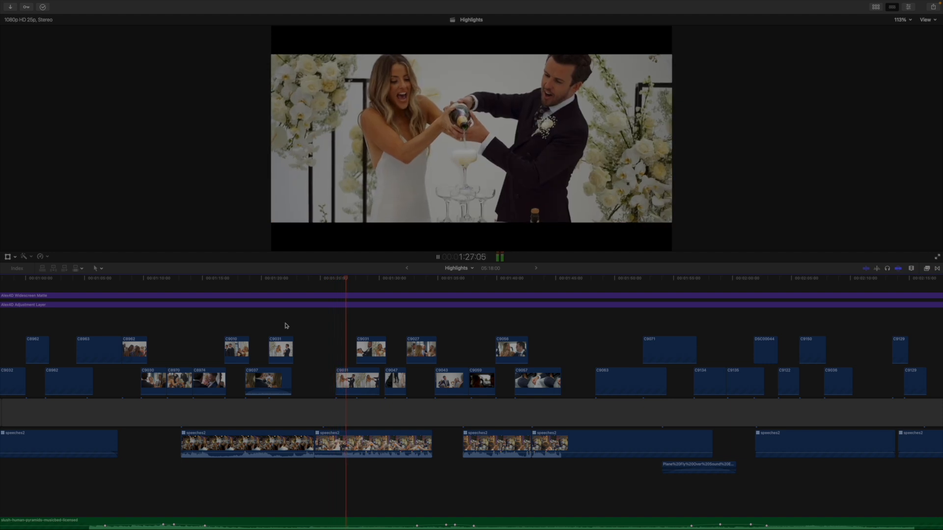
scroll(291, 322, "right", 2)
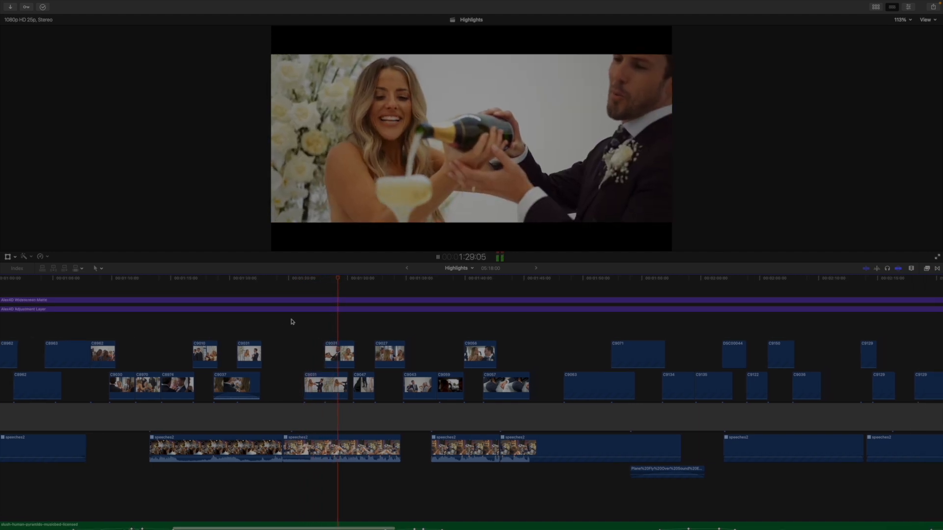
scroll(291, 323, "up", 1)
scroll(291, 323, "down", 4)
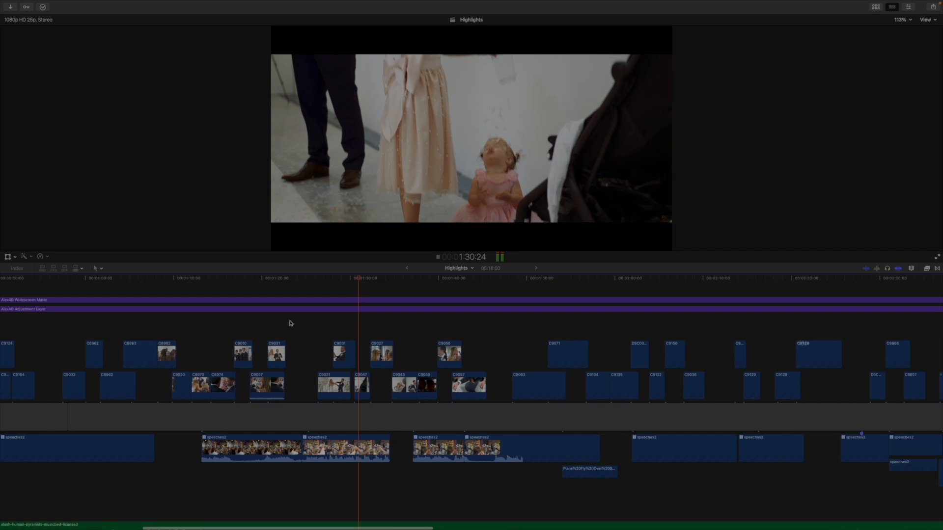
scroll(290, 323, "up", 2)
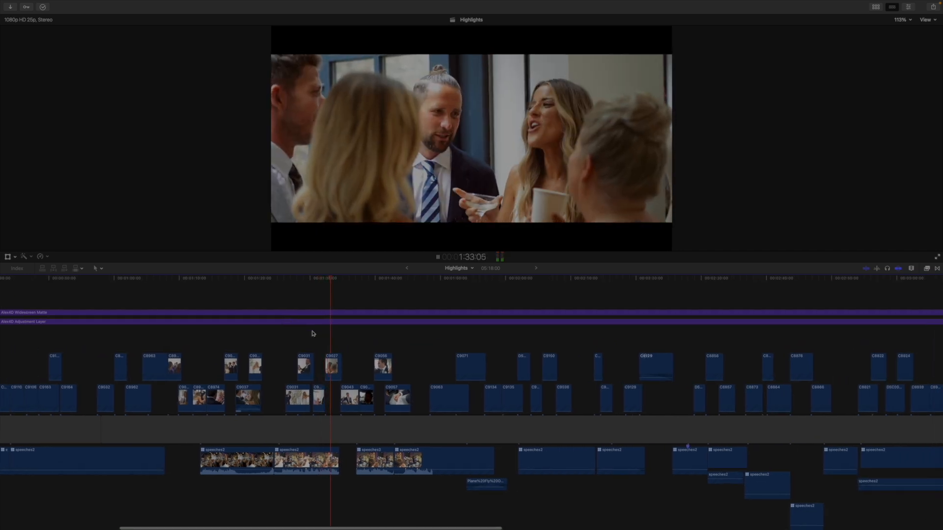
scroll(312, 334, "right", 3)
scroll(313, 333, "down", 1)
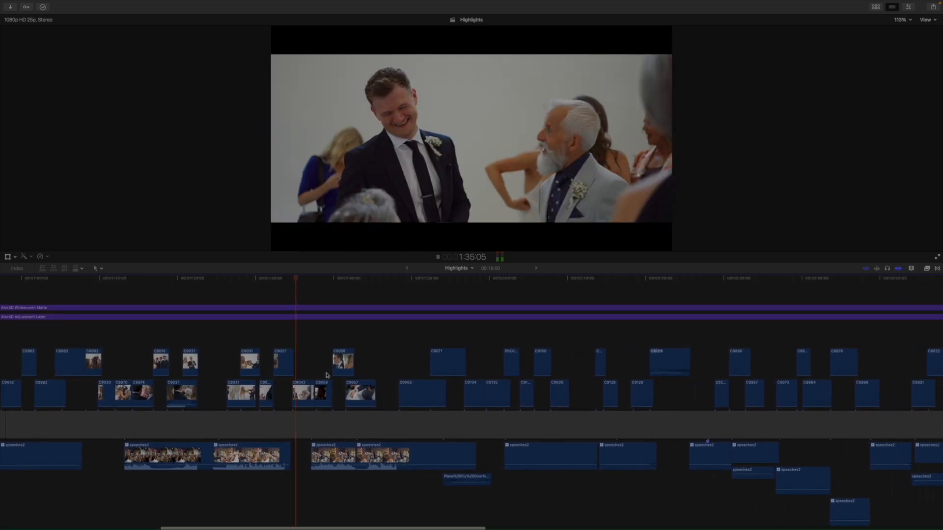
scroll(314, 422, "down", 2)
key("space")
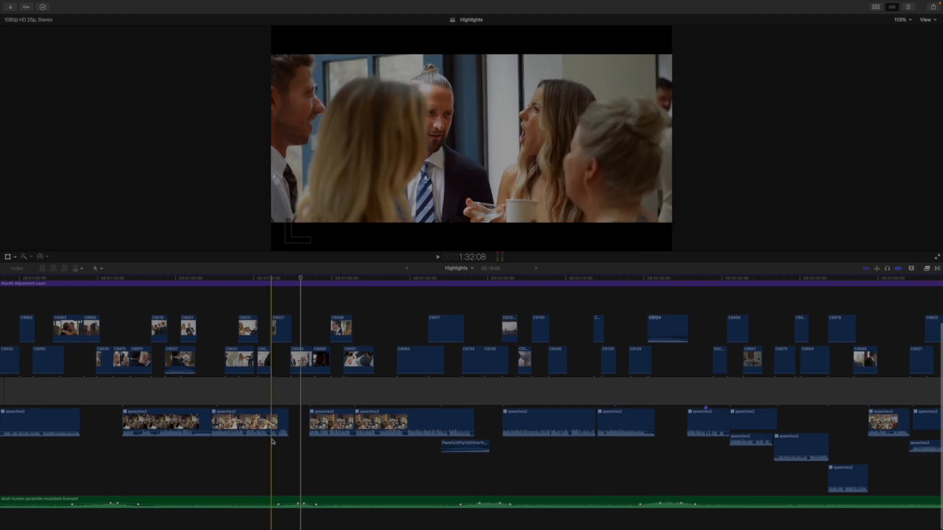
Step: Select the second speech clip in the second group and examine the audio at its closing end
scroll(286, 448, "up", 3)
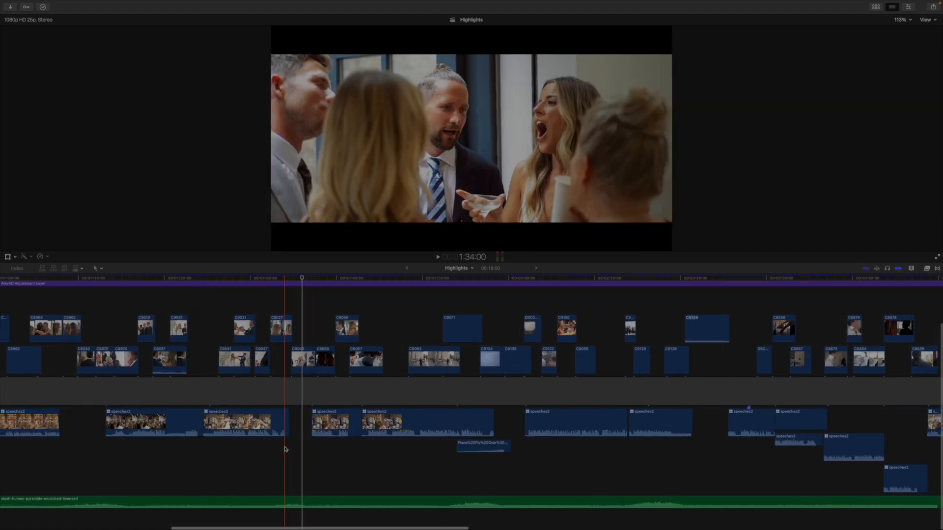
mouse_move(287, 433)
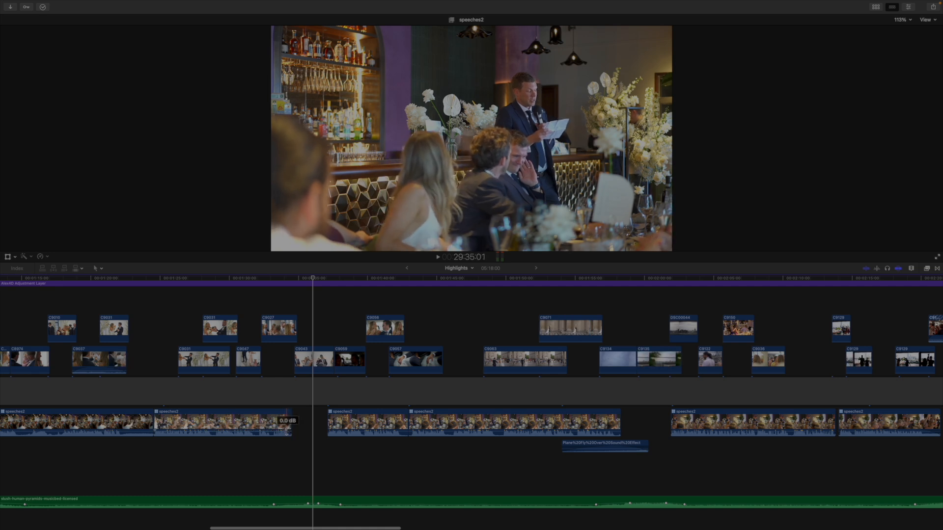
left_click(287, 431)
scroll(295, 437, "up", 3)
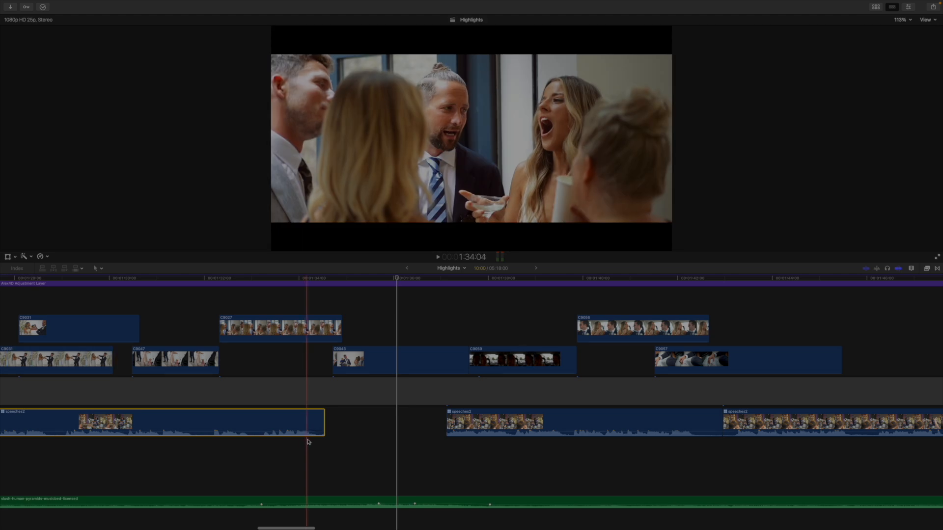
mouse_move(311, 430)
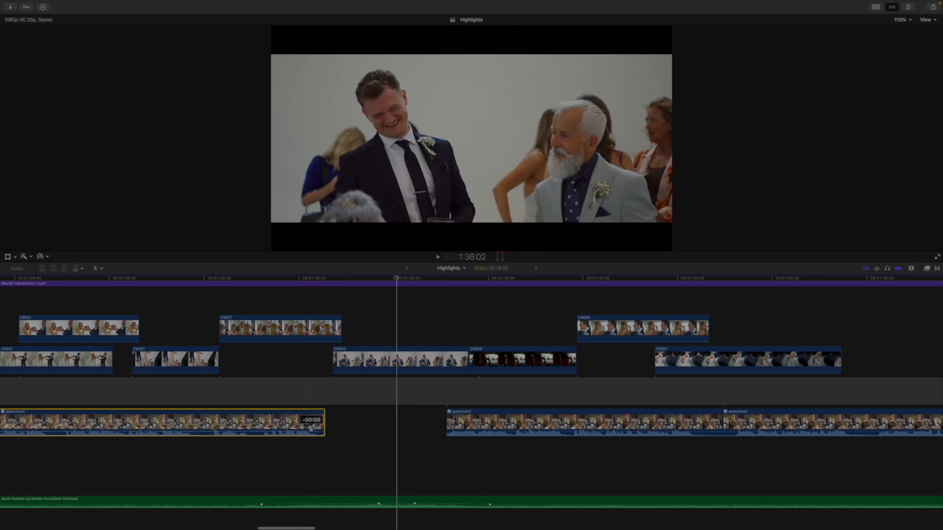
scroll(309, 430, "down", 5)
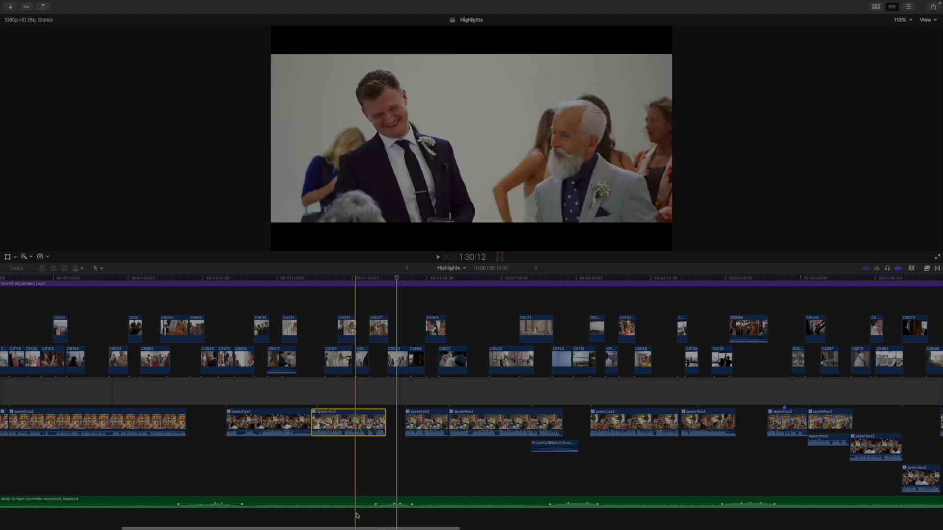
Step: Play from the champagne pouring shot to the music's volume rise near the end of the second speech group
mouse_move(353, 505)
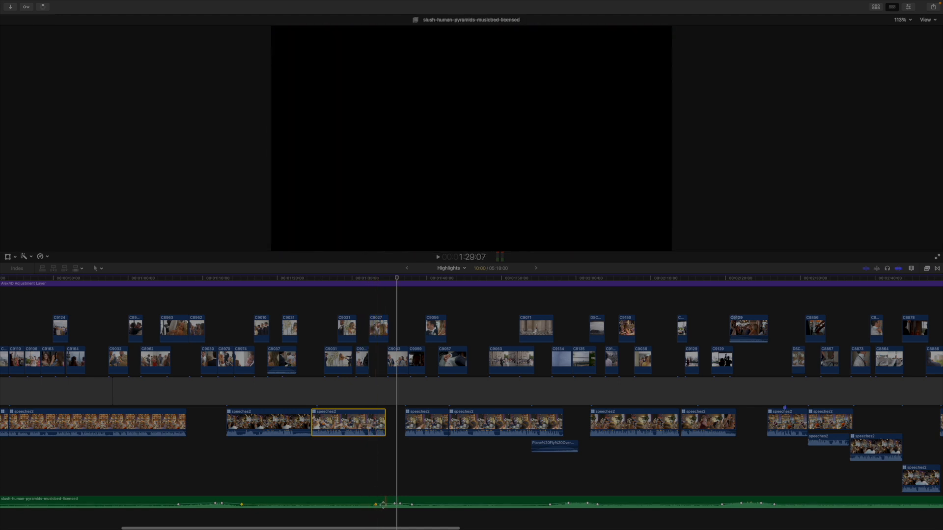
key("super+equal")
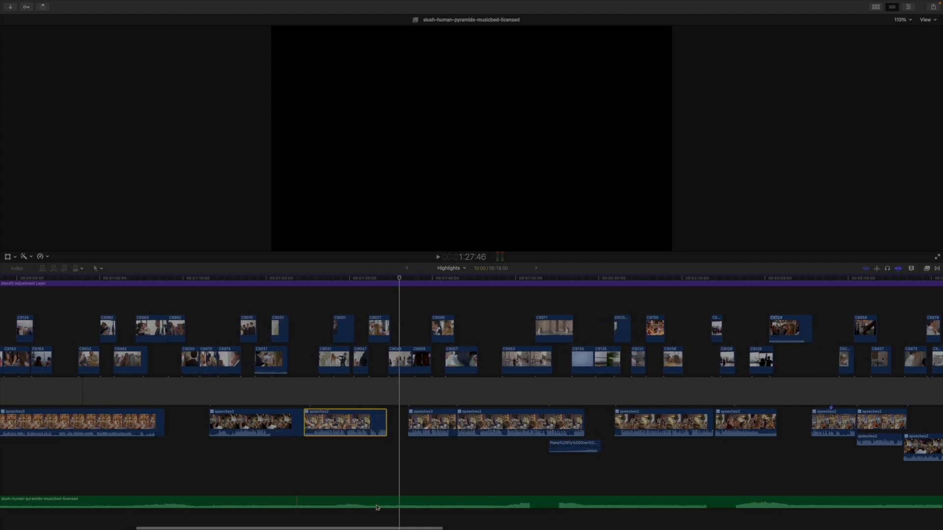
left_click(364, 481)
left_click(303, 479)
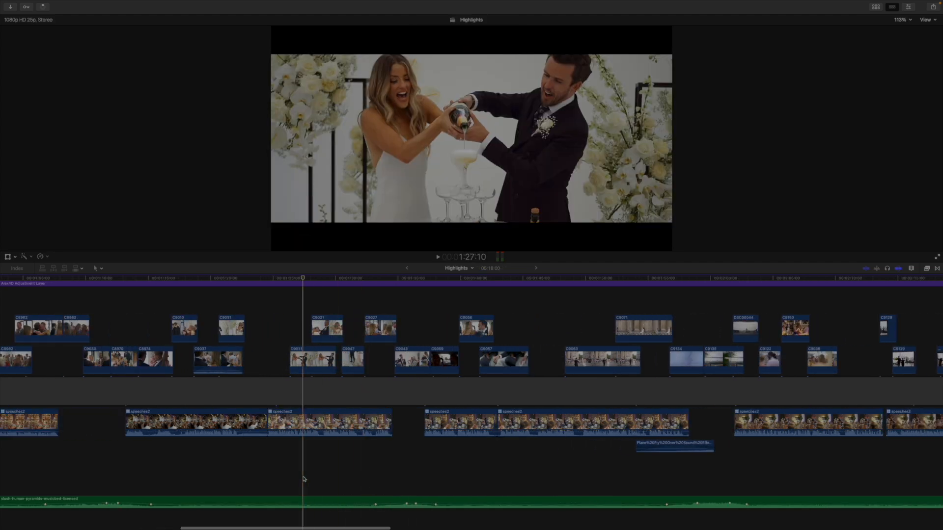
key("Right")
key("Right")
key("Right")
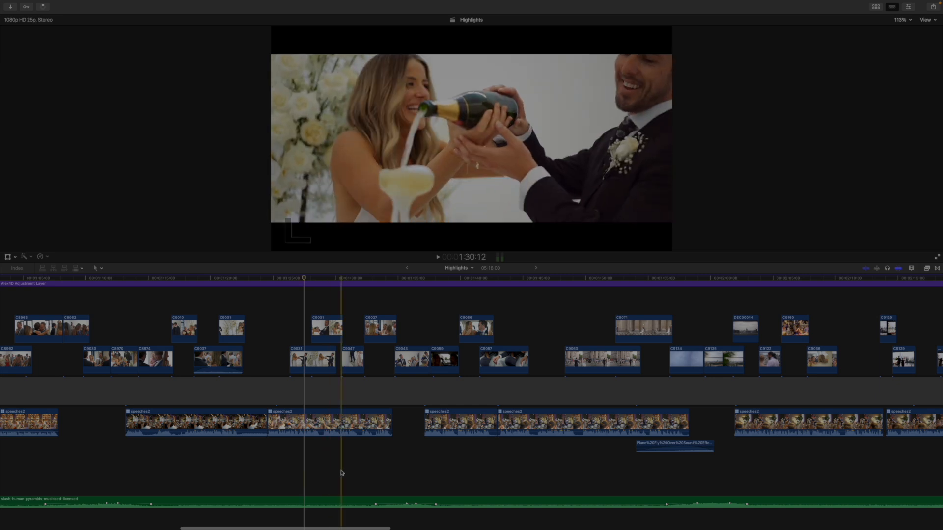
key("space")
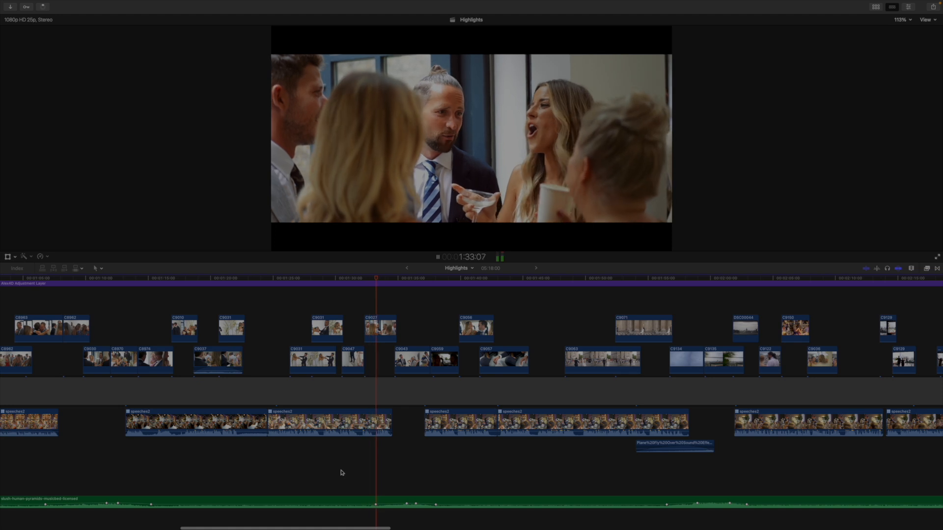
key("space")
Step: Highlight the music's volume keyframes where the rise begins and peaks, and play the gap before the third speech group
left_click(376, 504)
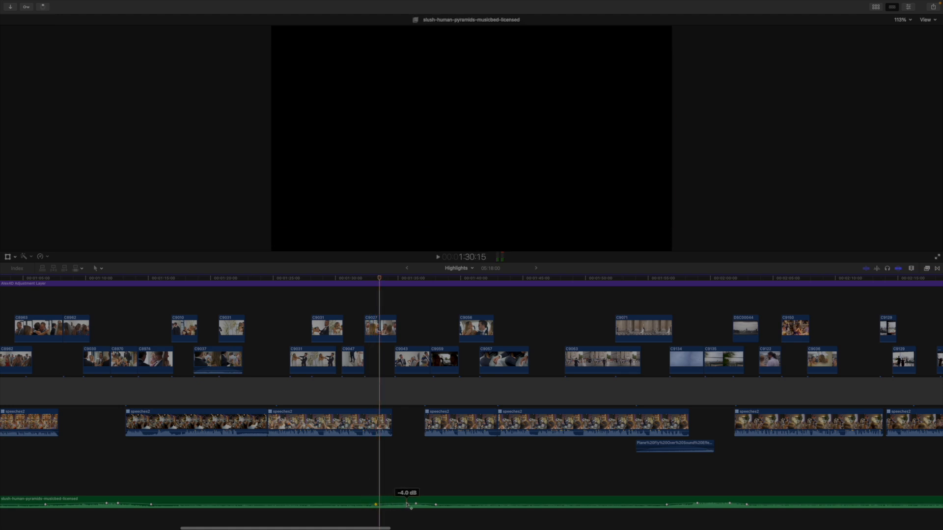
left_click(407, 504)
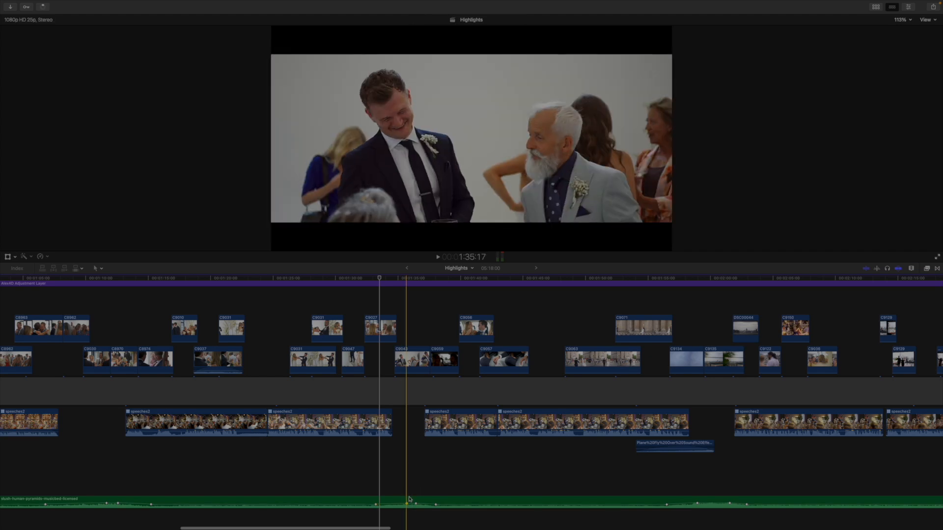
key("space")
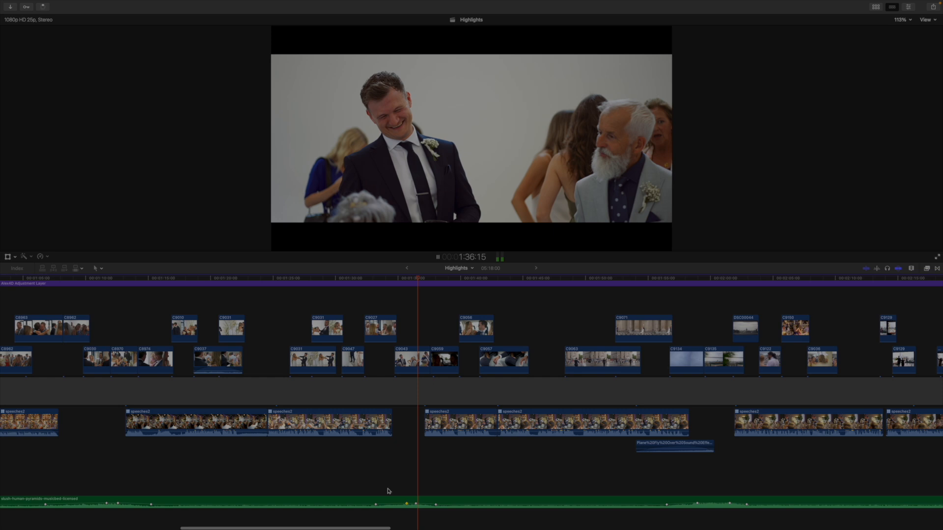
key("space")
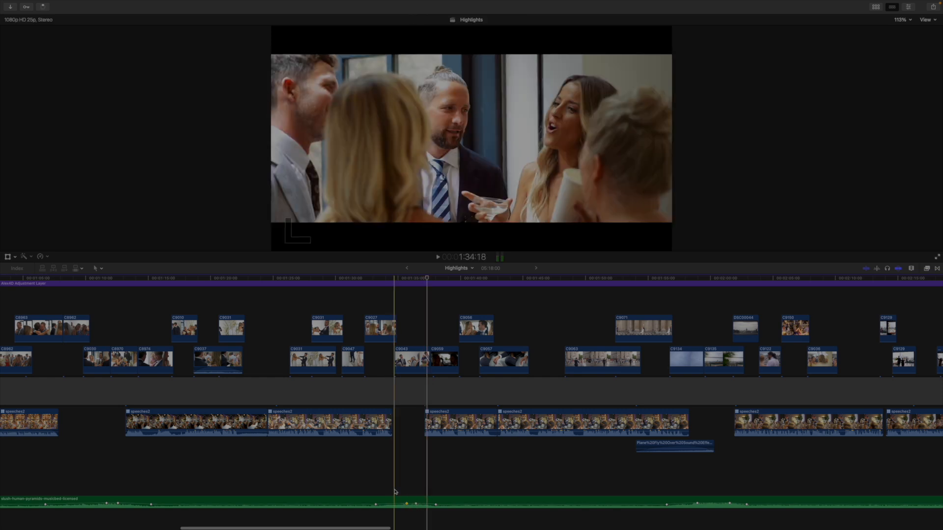
Step: Review the music rise between the second and third speech groups in relation to the clips around it
scroll(388, 491, "right", 3)
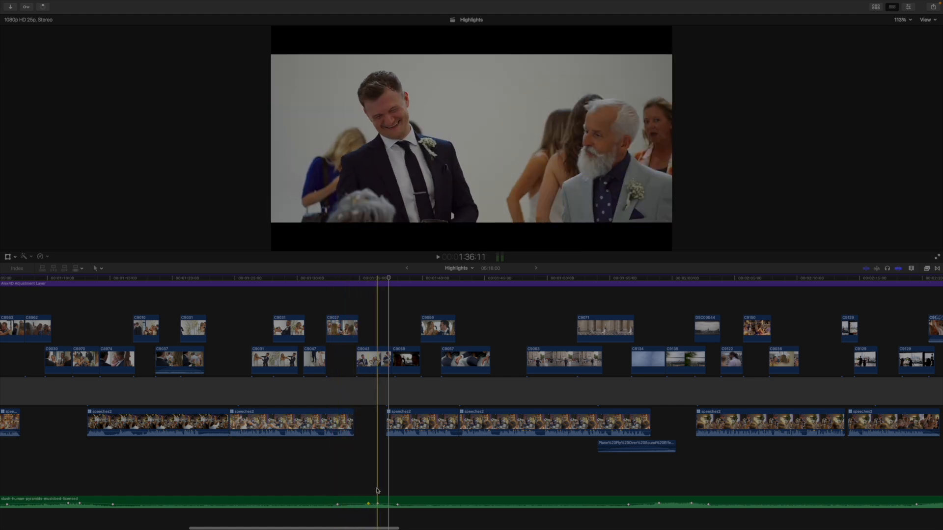
left_click(401, 492)
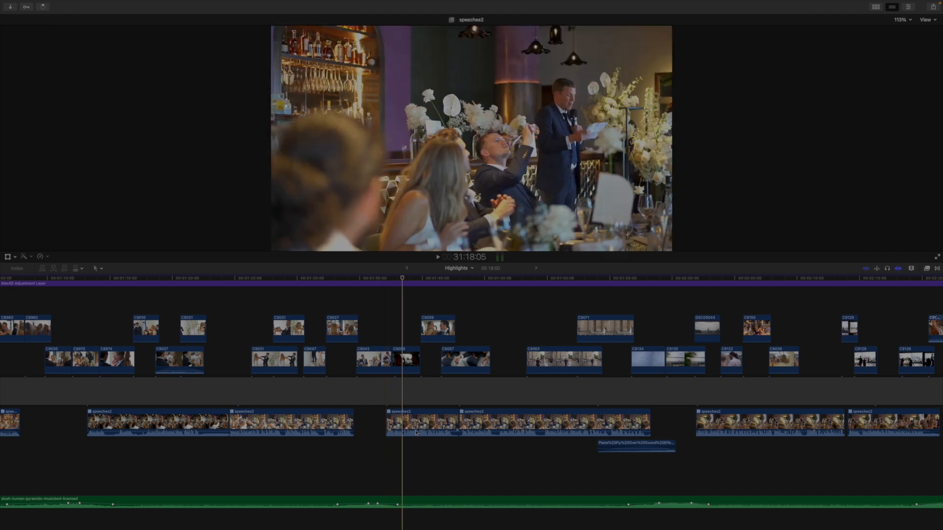
scroll(437, 476, "right", 3)
scroll(435, 478, "right", 2)
key("super+minus")
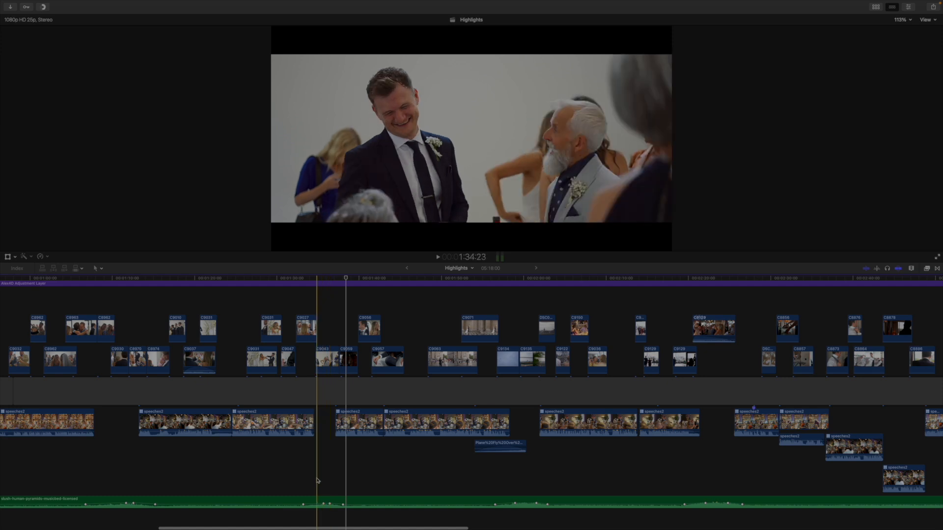
key("super+equal")
key("super+equal")
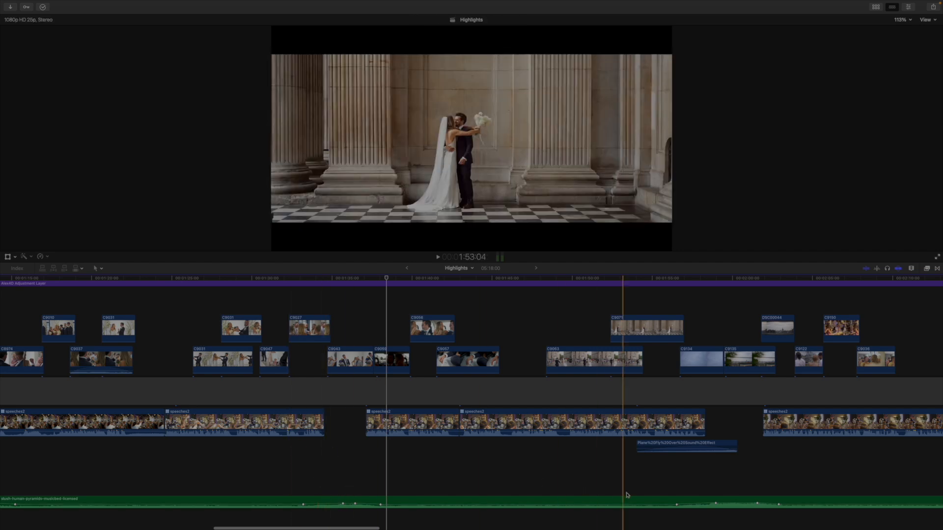
Step: Try an abrupt music rise by moving its first volume keyframe beside the peak over the plane shot, and undo the move
scroll(698, 479, "right", 3)
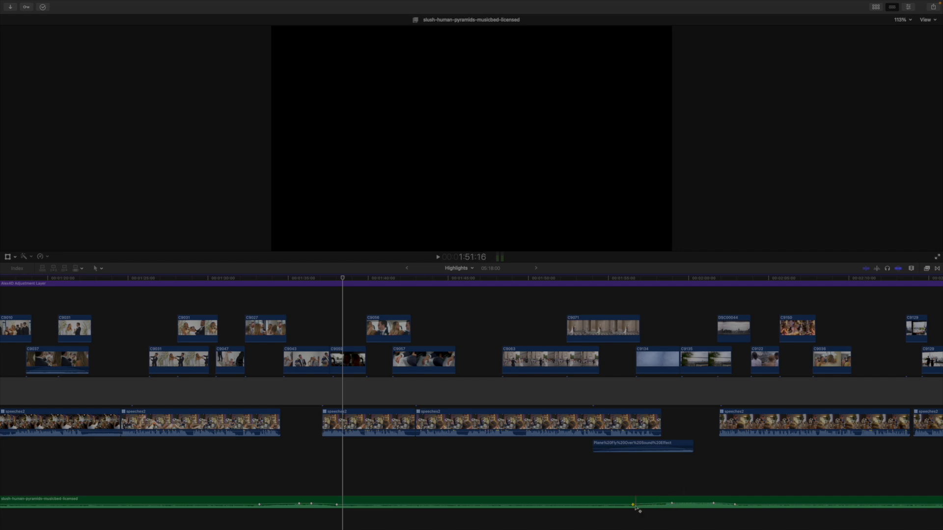
left_click_drag(634, 506, 671, 506)
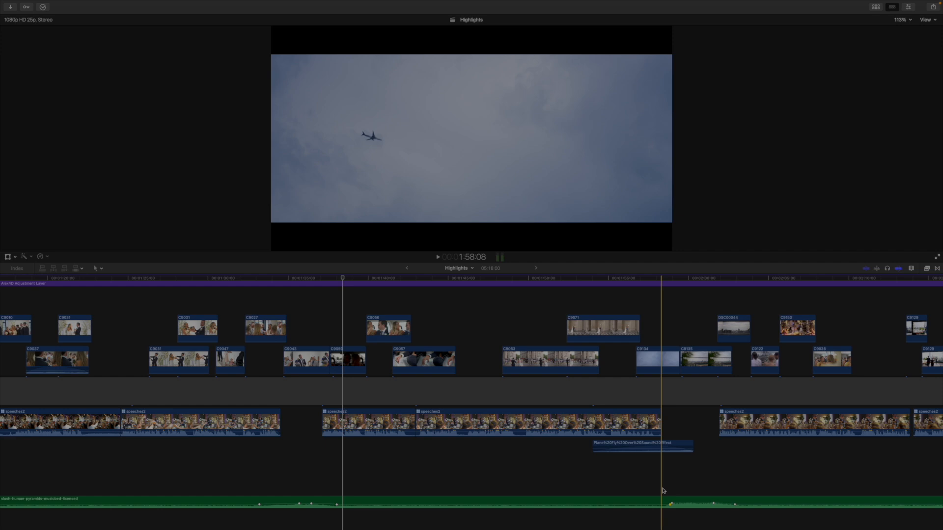
key("space")
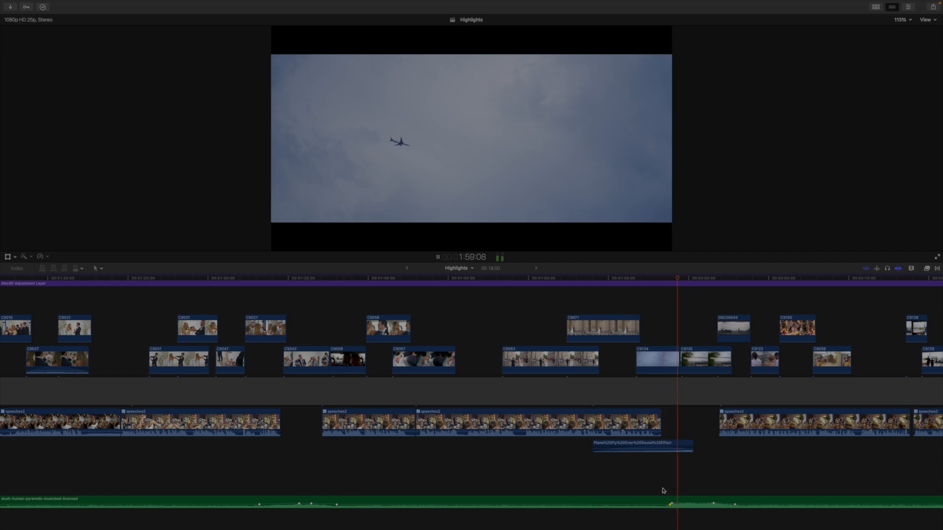
left_click(633, 491)
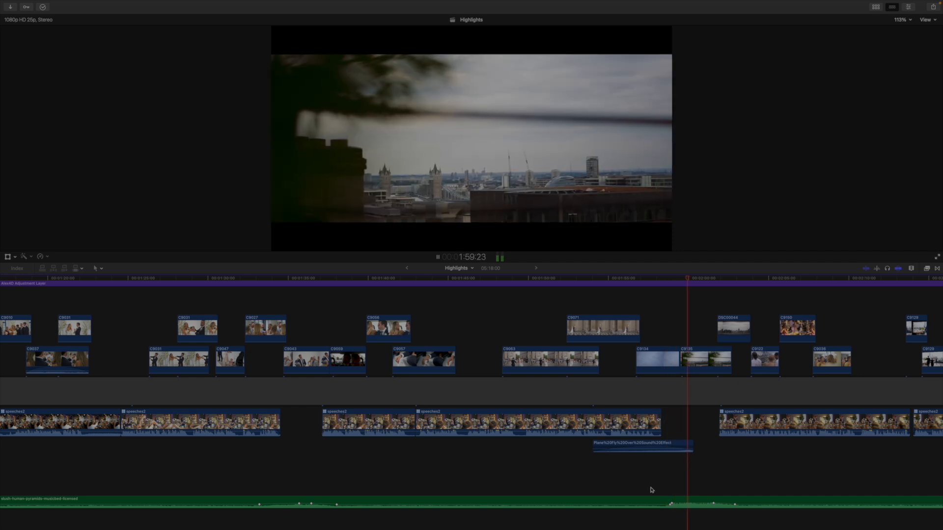
key("super+z")
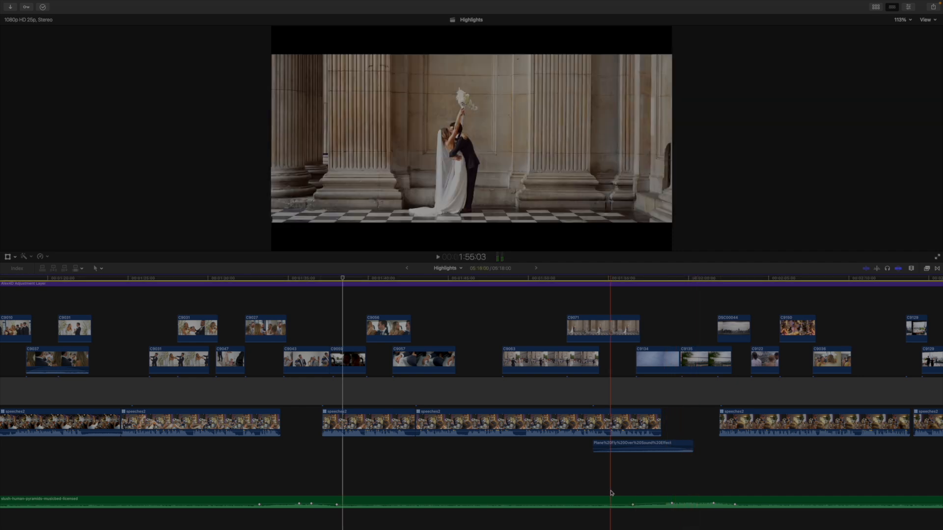
Step: Replay the end of the third speech group through the plane shot with the gradual music rise
key("a")
key("space")
left_click(623, 490)
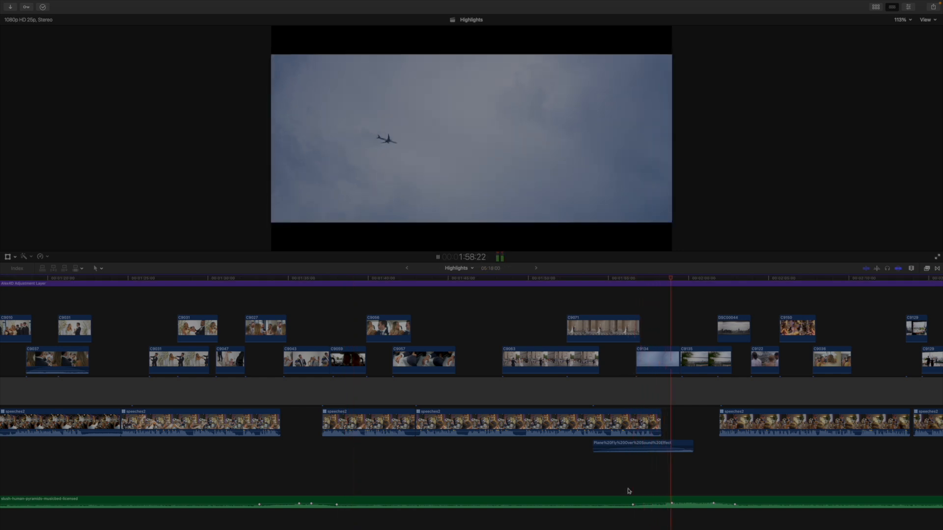
Step: Play the third speech group from its start through the couple's car shots, with more of the timeline in view
left_click(314, 465)
key("super+minus")
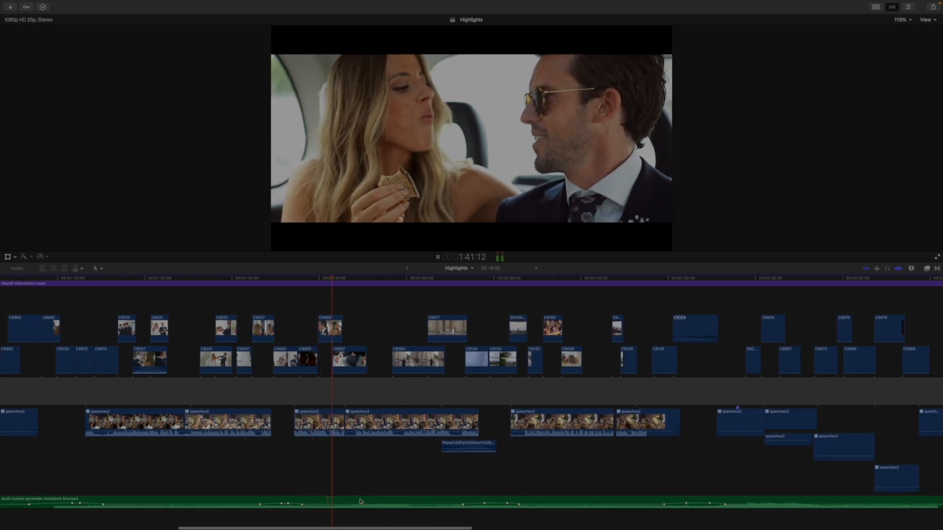
scroll(361, 498, "right", 2)
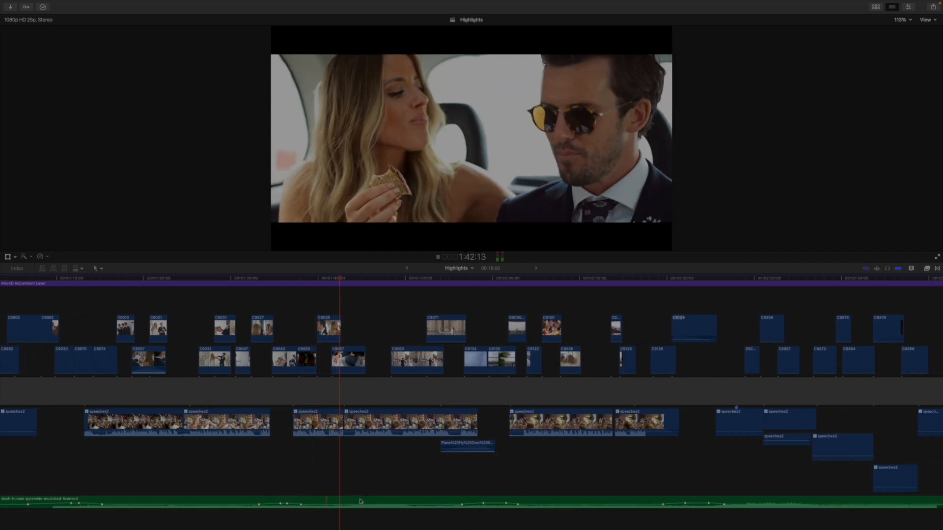
key("space")
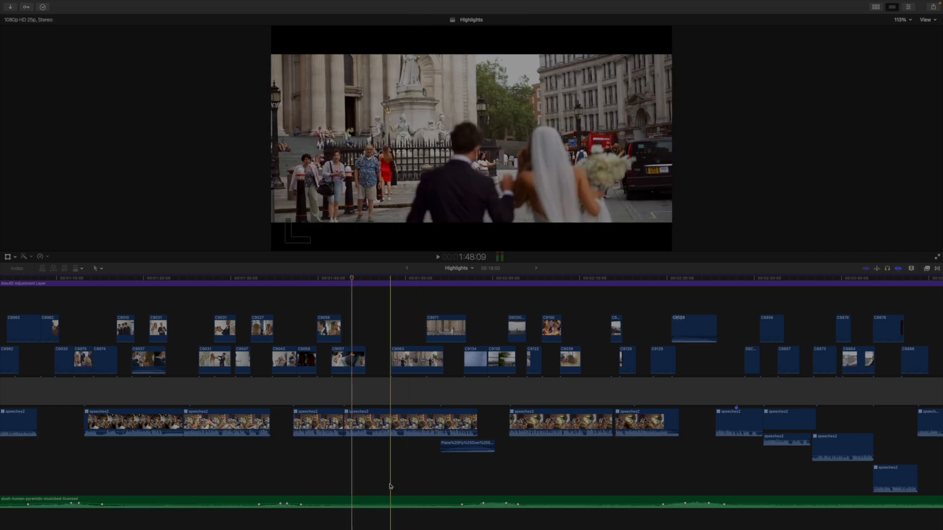
Step: Play from the couple's street shot in the third speech group through to the plane shot
scroll(353, 479, "right", 2)
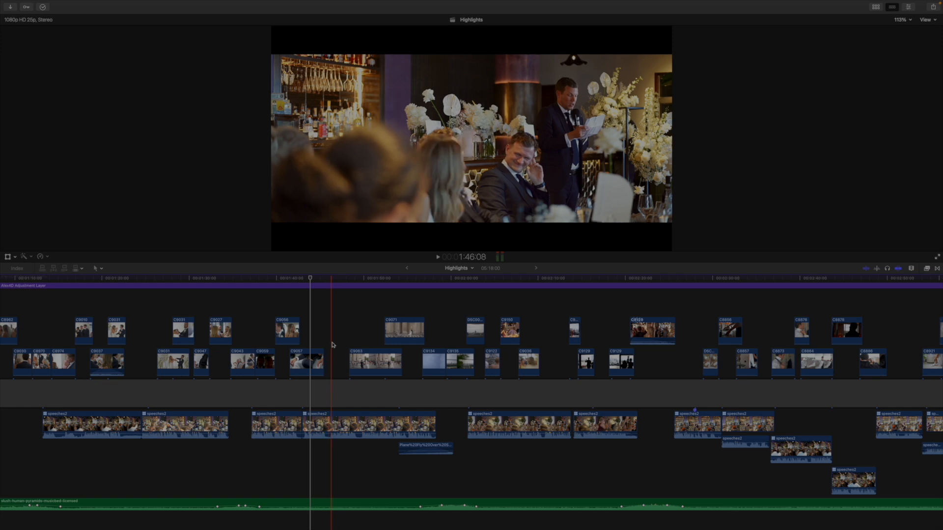
key("space")
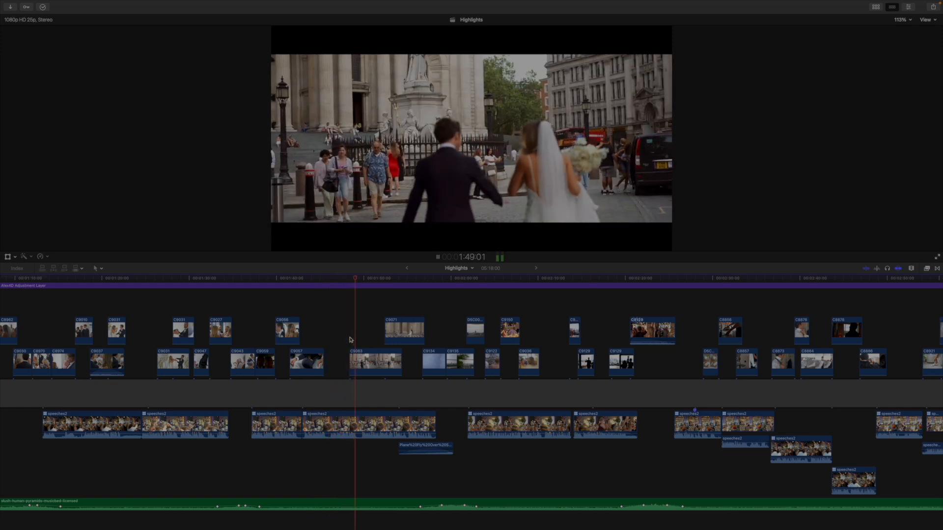
scroll(365, 343, "right", 2)
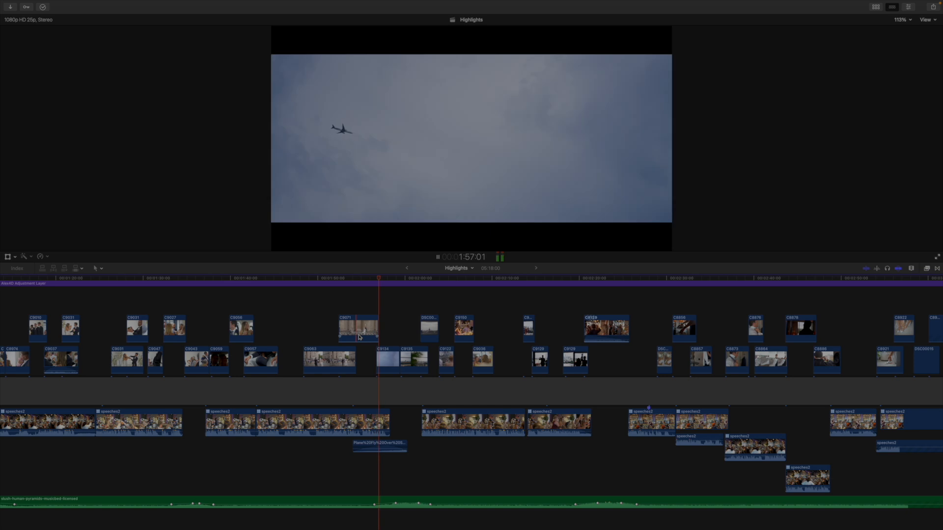
key("space")
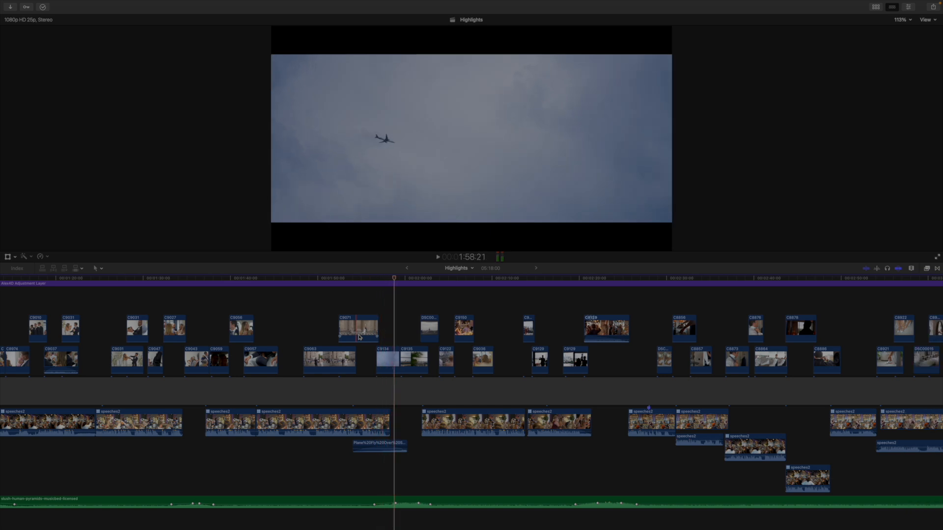
Step: Examine how plane shot C9134 and its fly-over sound effect overlap the end of the third speech group, and play that overlap
left_click(388, 340)
key("super+equal")
key("super+equal")
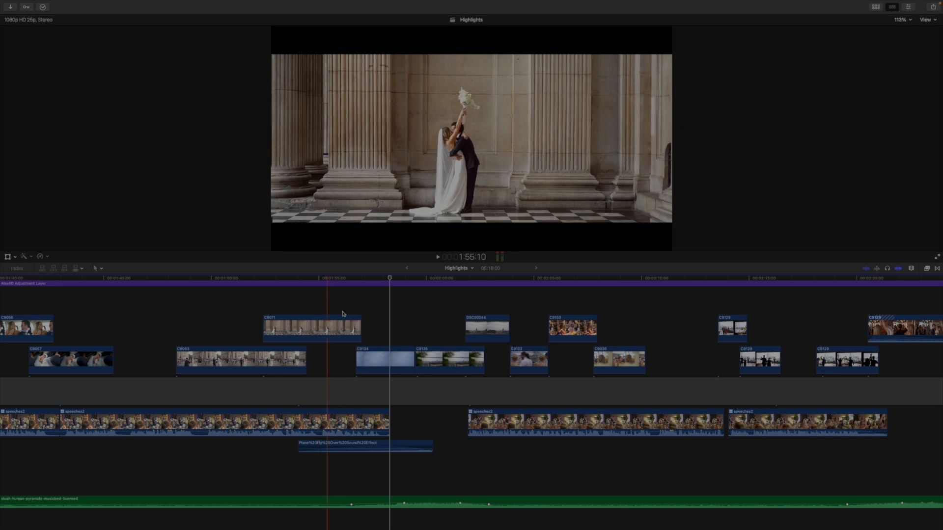
left_click(387, 355)
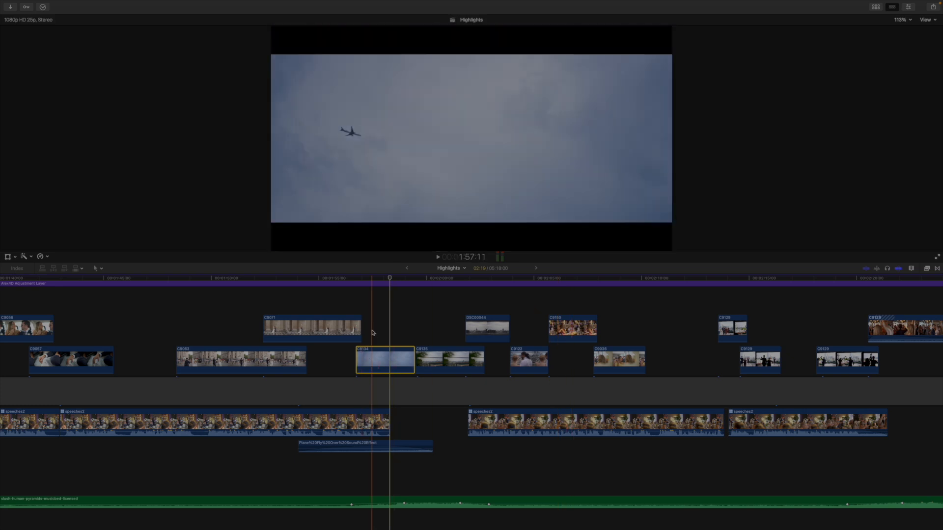
left_click(365, 446)
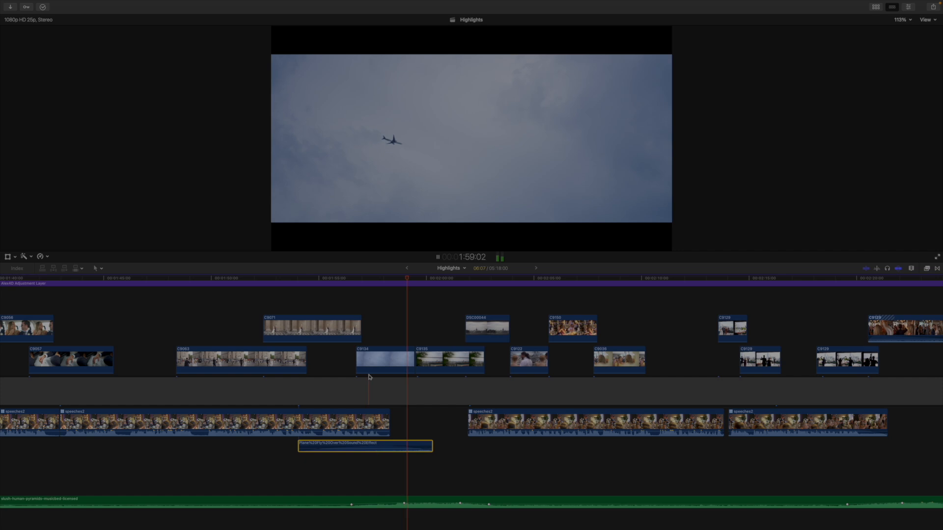
key("space")
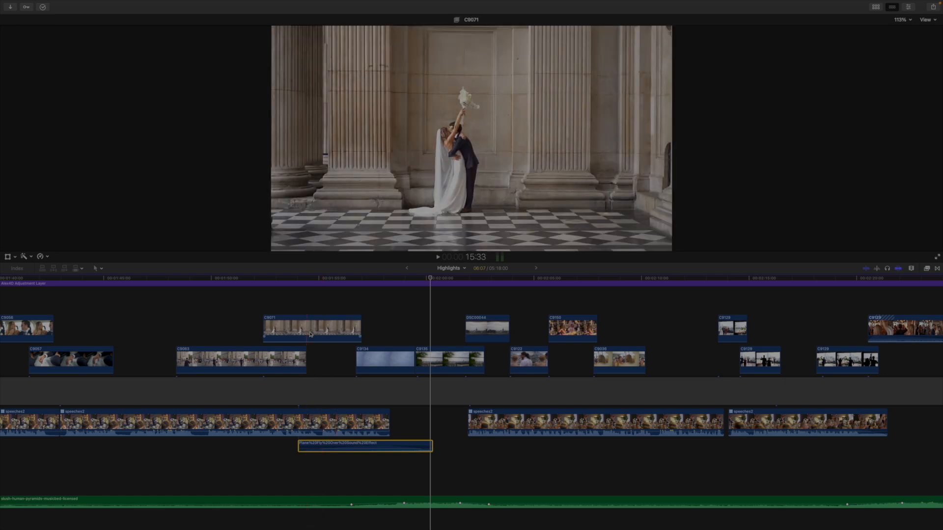
Step: Review the end of the third group's speech clip against column shot C9071 and the plane shot
left_click(275, 301)
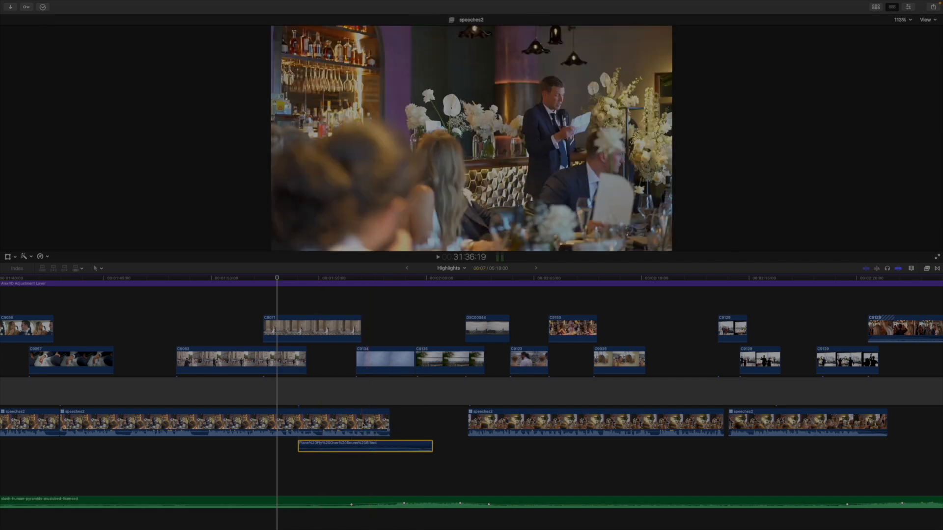
left_click(362, 423)
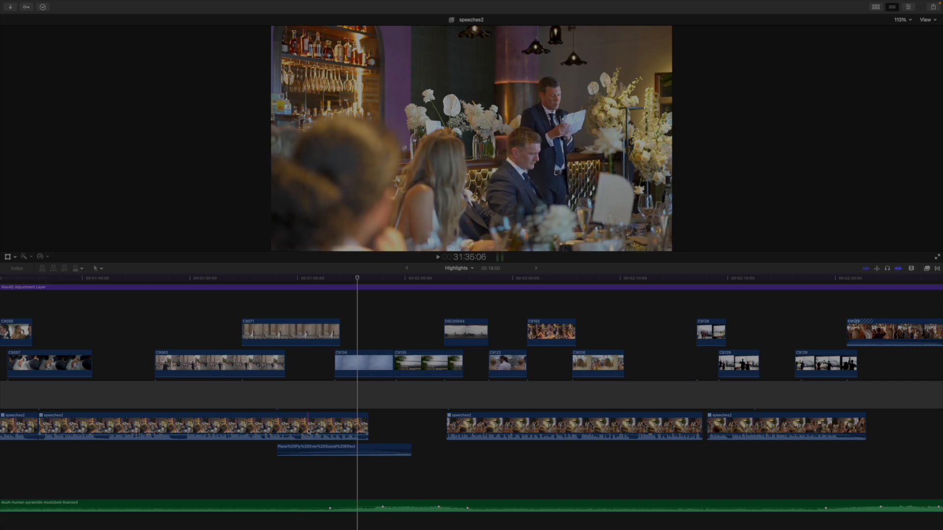
left_click(355, 355)
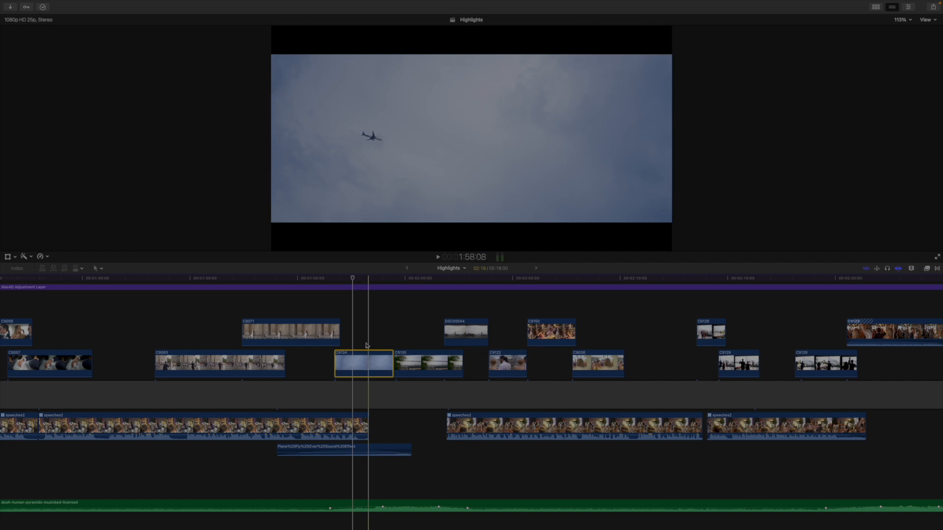
Step: Play on from the plane shot into the fourth speech group and select that group's two speeches2 clips
scroll(365, 347, "right", 2)
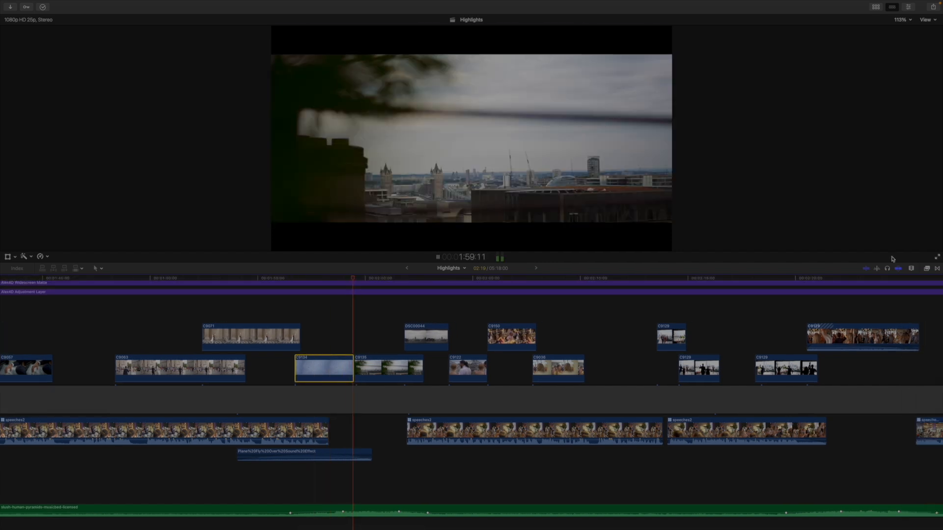
key("super+minus")
scroll(332, 339, "right", 5)
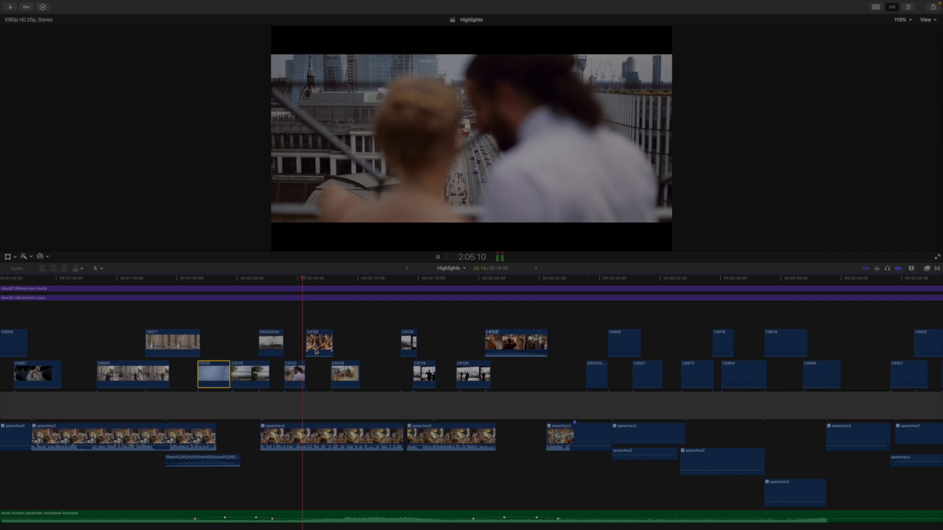
left_click(298, 479)
left_click_drag(298, 479, 454, 463)
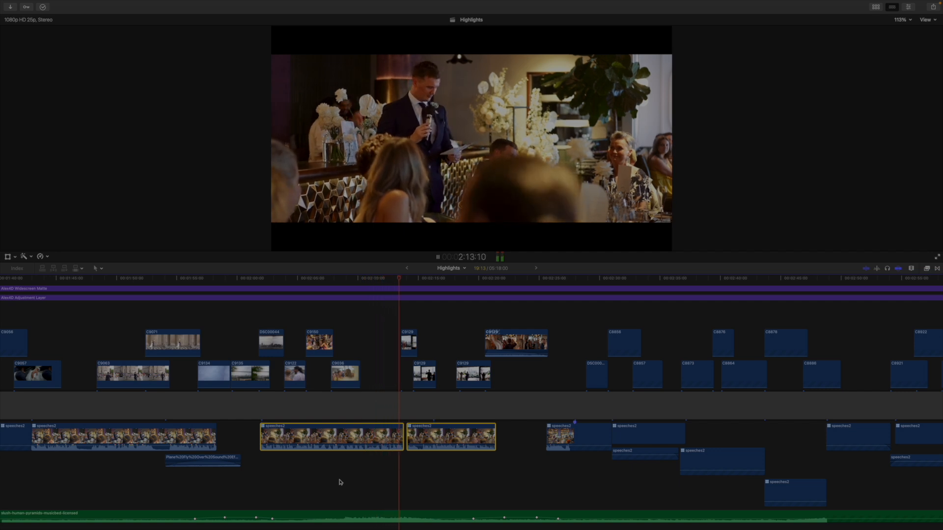
Step: Replay the end of the fourth speech group through the napkin-waving shot C9129, and bring the whole timeline into view
scroll(361, 445, "right", 2)
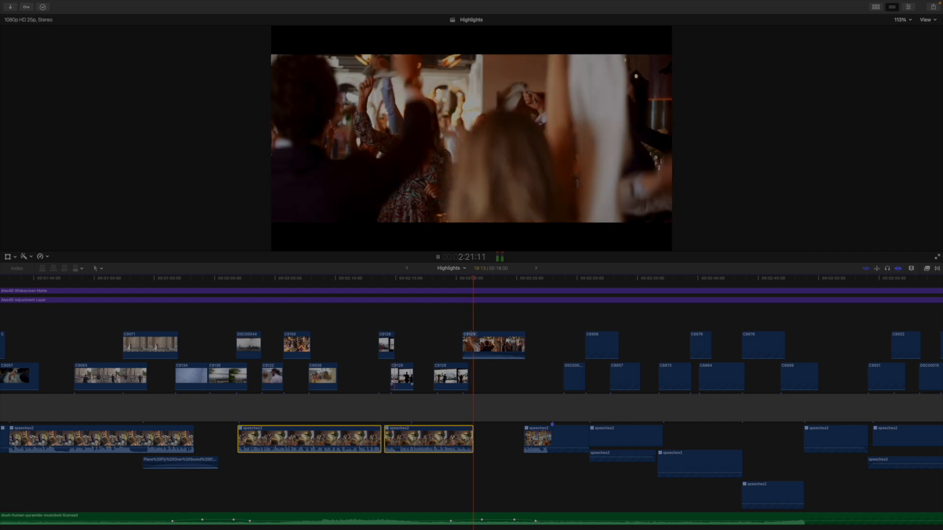
left_click(420, 330)
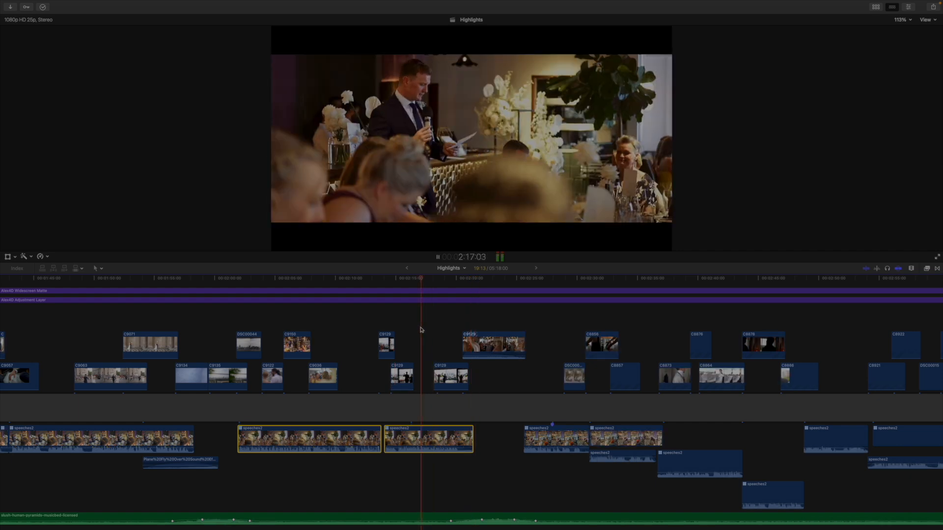
key("super+minus")
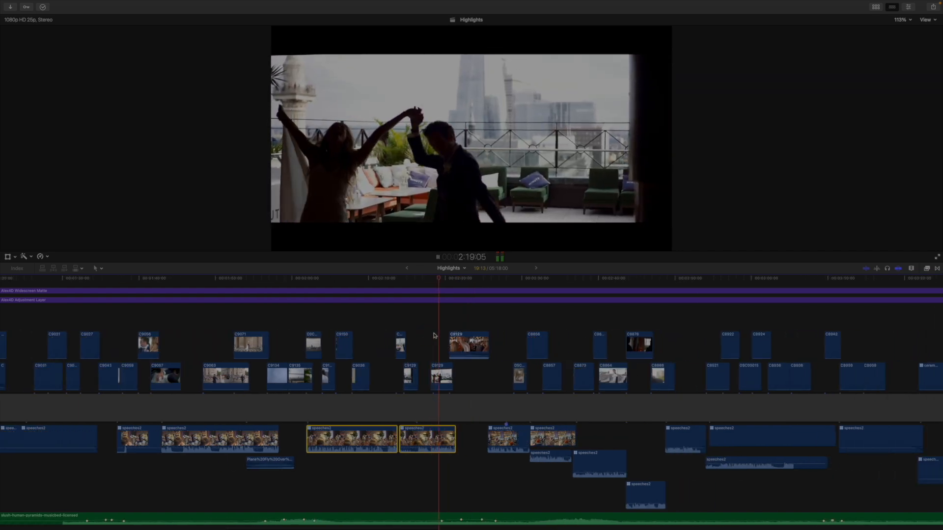
scroll(437, 332, "right", 2)
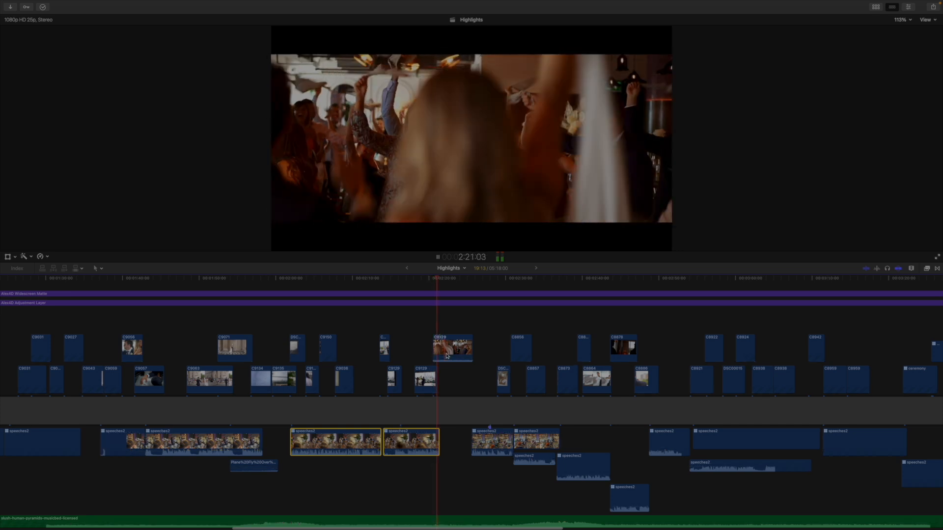
key("super+equal")
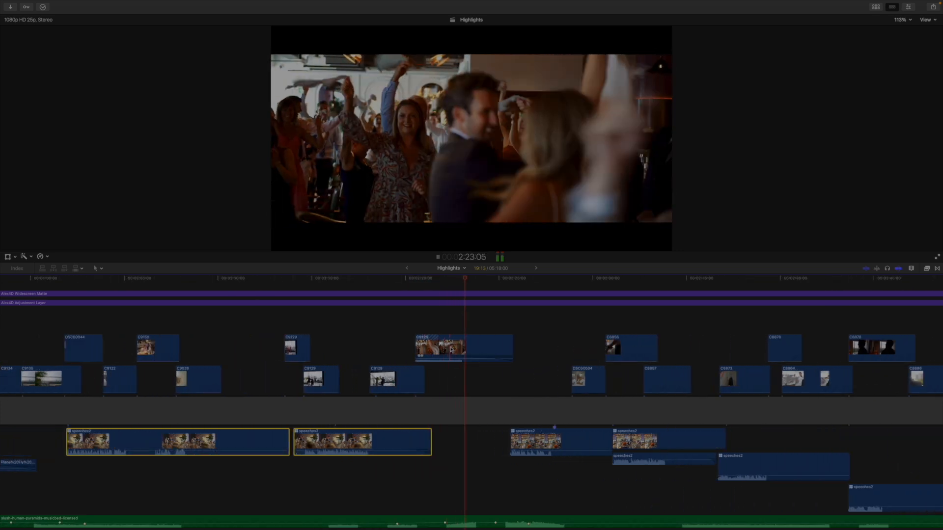
key("super+minus")
key("super+minus")
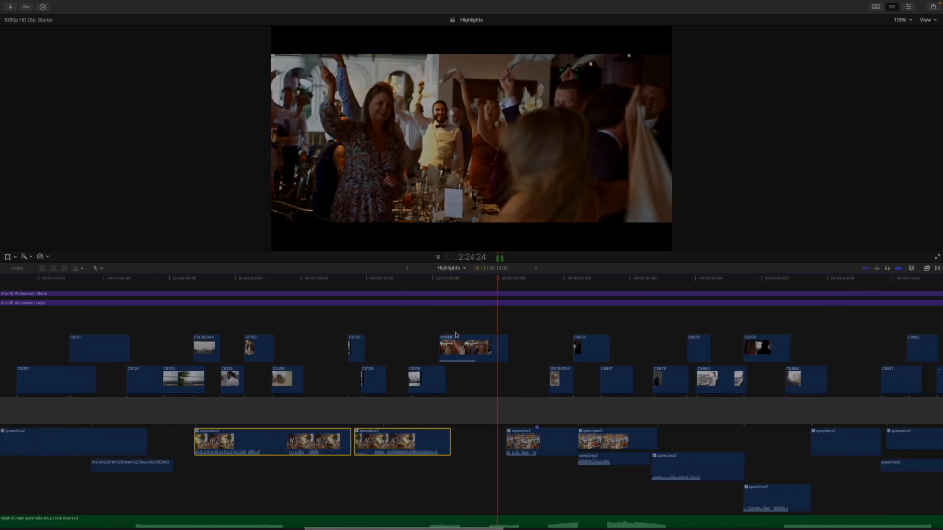
key("super+minus")
key("super+minus")
key("space")
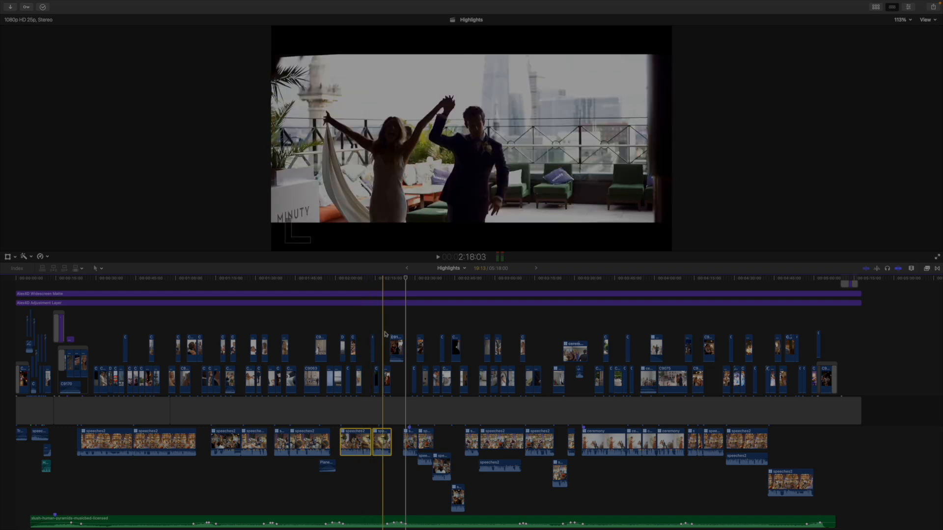
Step: Replay the transition from the fourth speech group into C9129, and select the first clips of the following speech group
scroll(385, 333, "up", 5)
key("space")
key("super+equal")
left_click(403, 328)
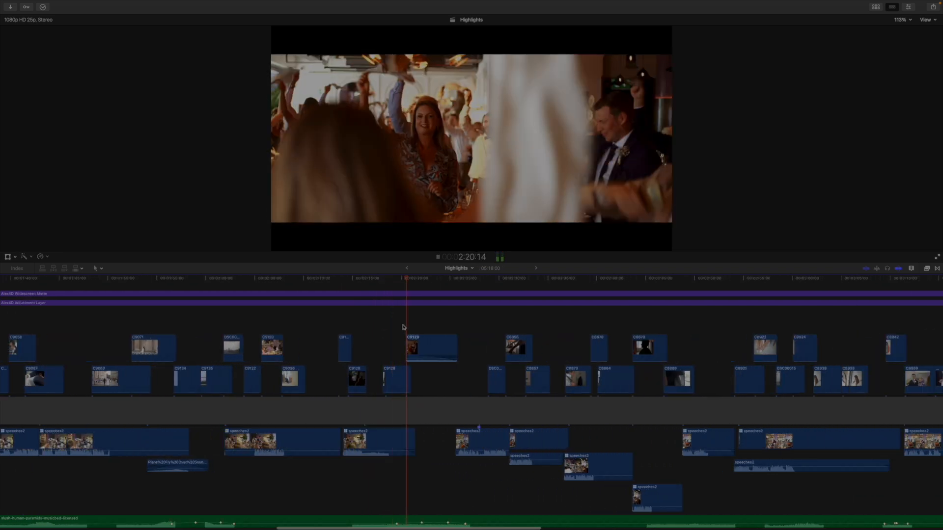
key("space")
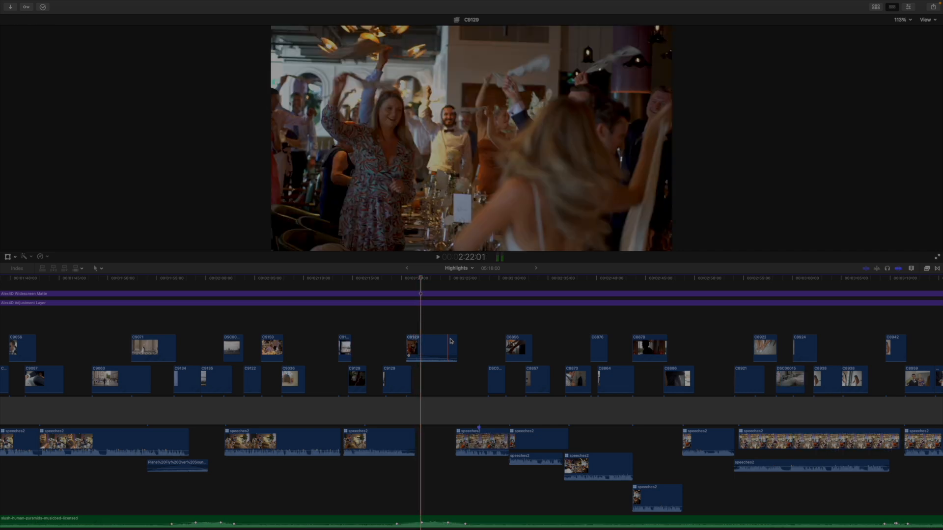
scroll(450, 341, "right", 2)
left_click_drag(406, 481, 568, 437)
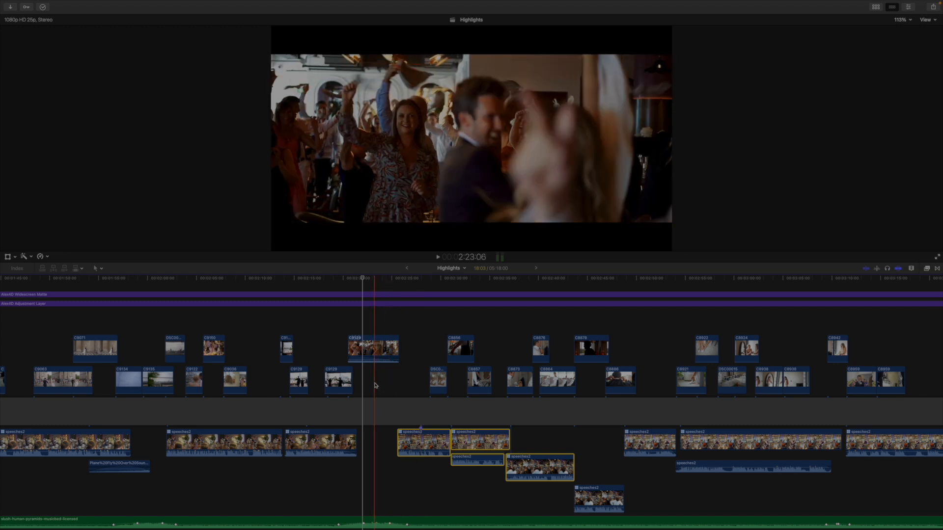
Step: Select the napkin-waving clip C9129 and play its natural sound through to the opening of the woman's speech
scroll(373, 373, "right", 2)
left_click(342, 339)
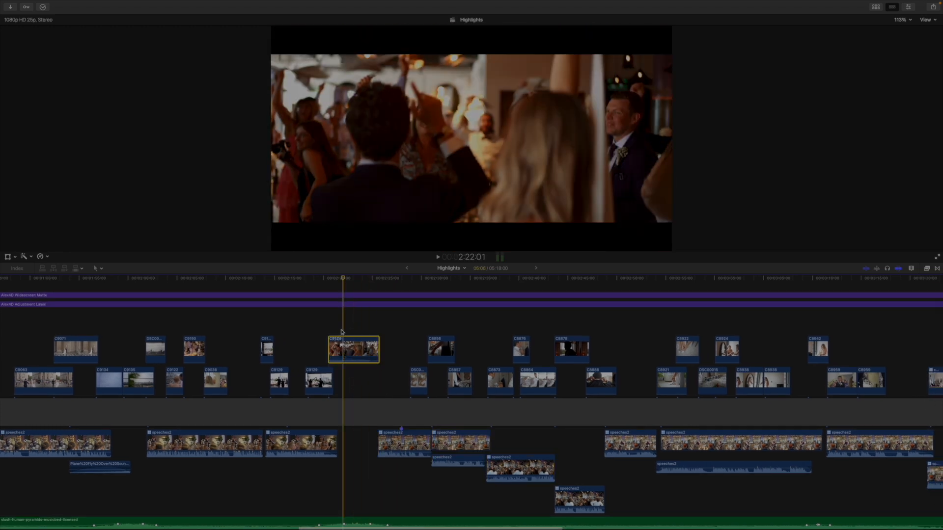
key("space")
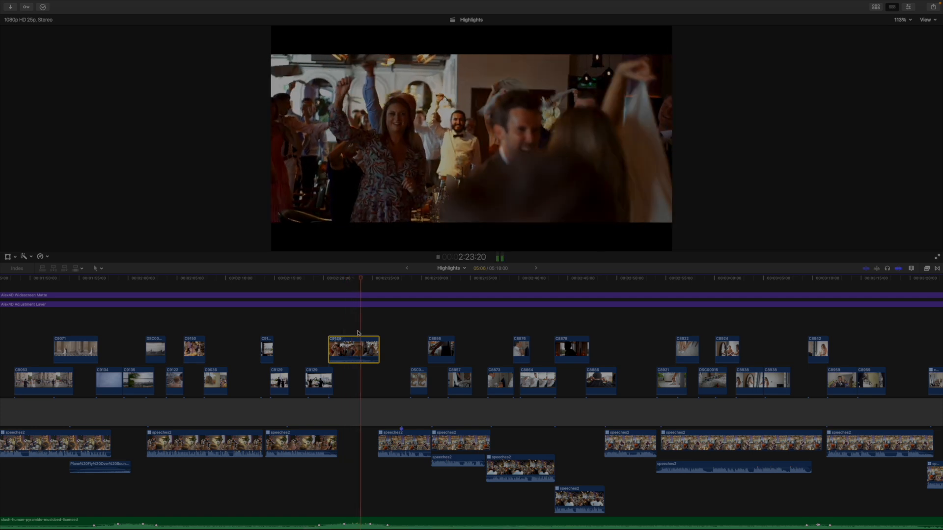
key("space")
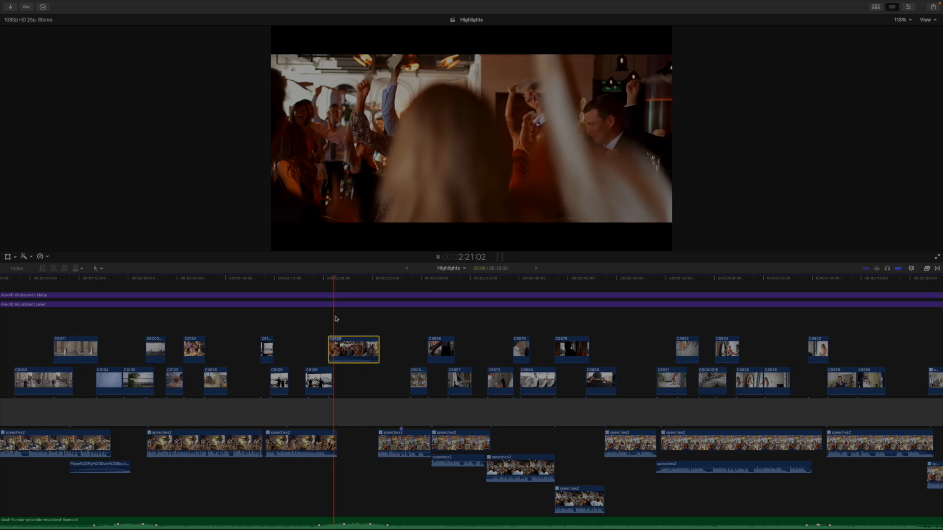
left_click(374, 324)
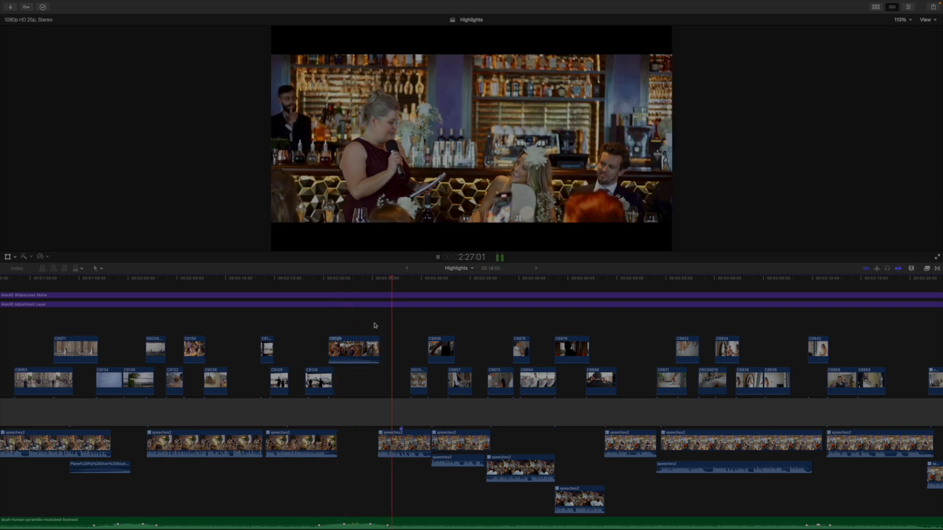
key("space")
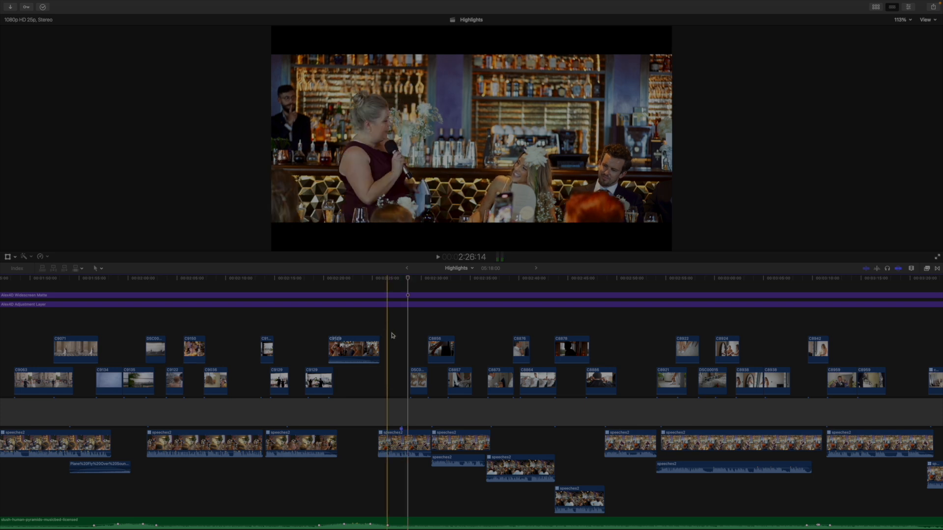
Step: Select the opening speeches2 clip of the woman's speech and play the transition into it from the end of napkin-waving clip C9129
key("super+minus")
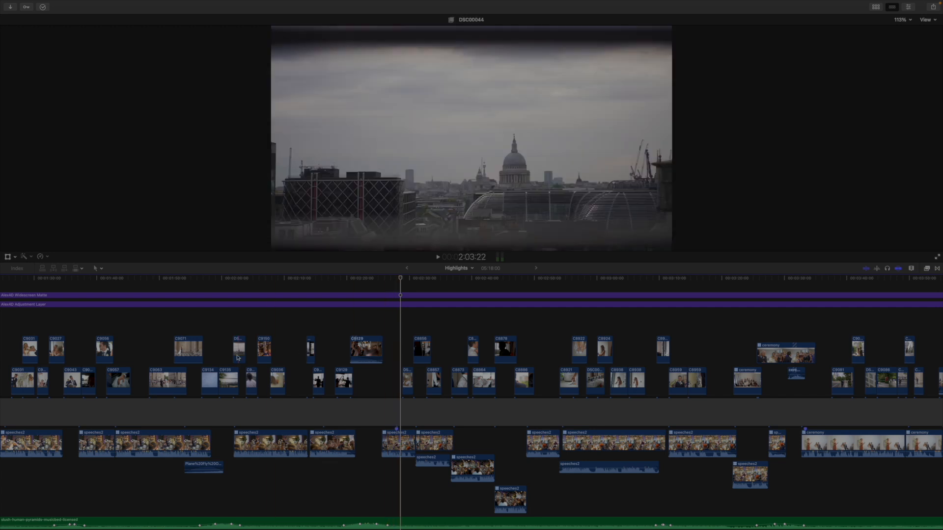
key("super+minus")
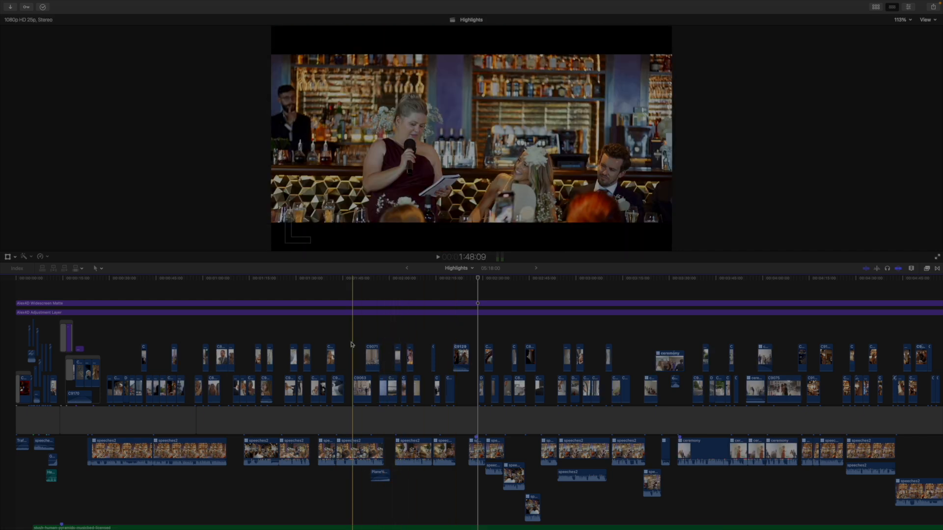
key("super+equal")
key("super+equal")
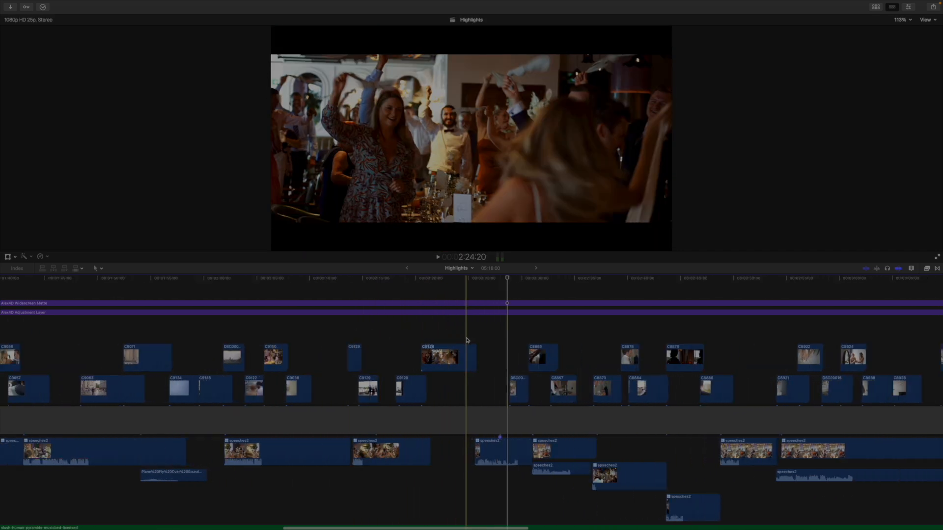
scroll(482, 346, "right", 2)
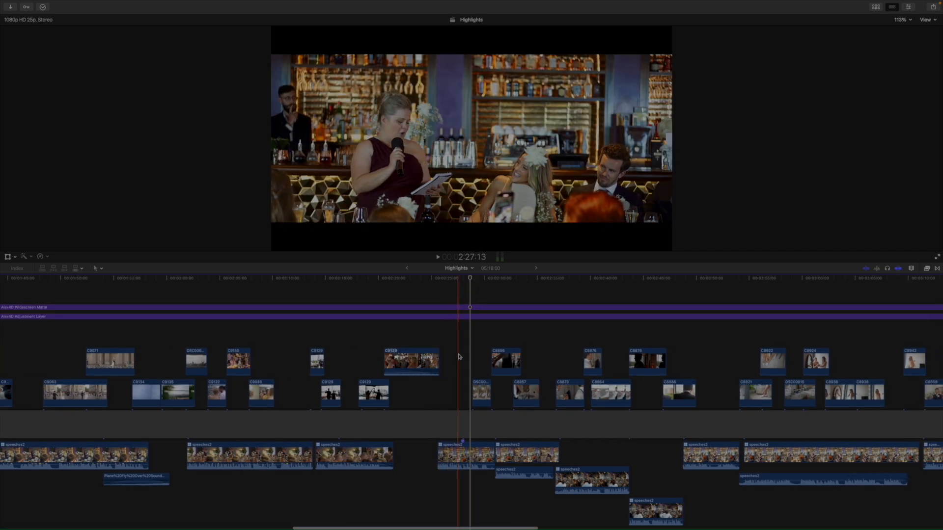
scroll(456, 356, "right", 2)
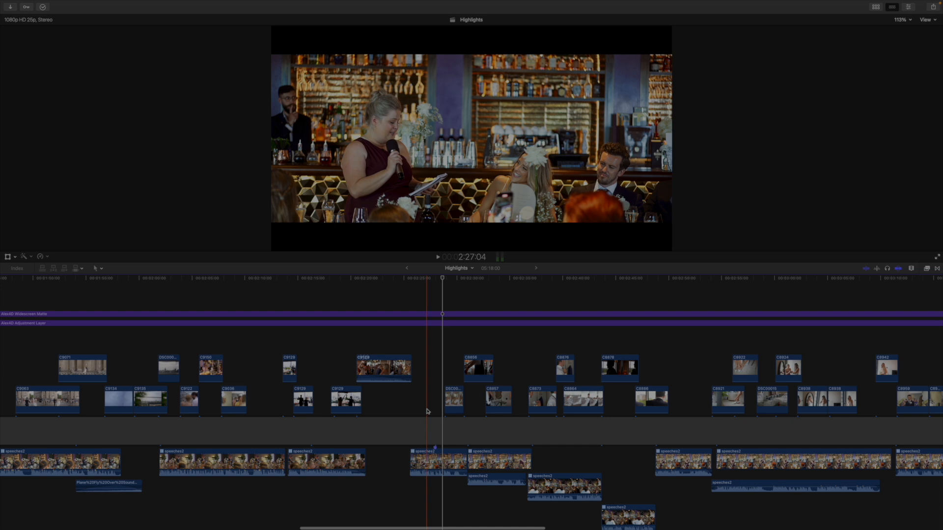
key("super+equal")
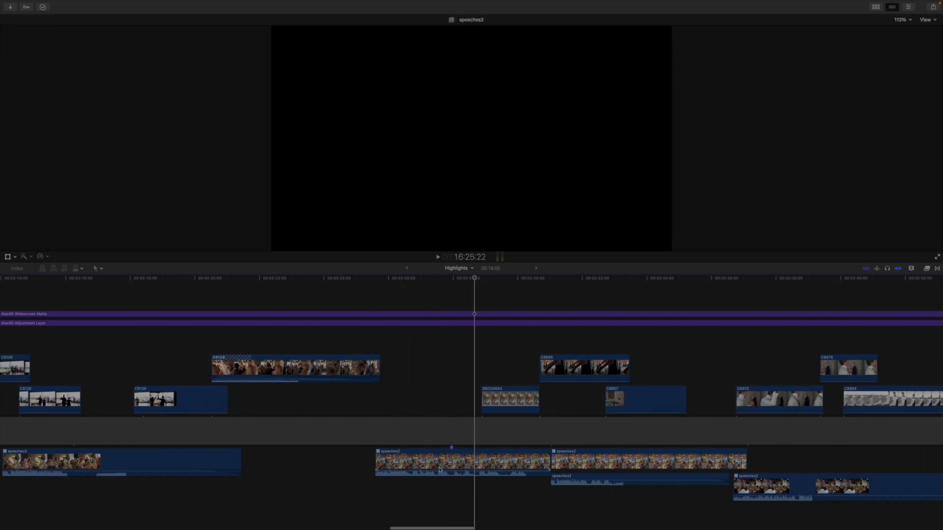
left_click(440, 470)
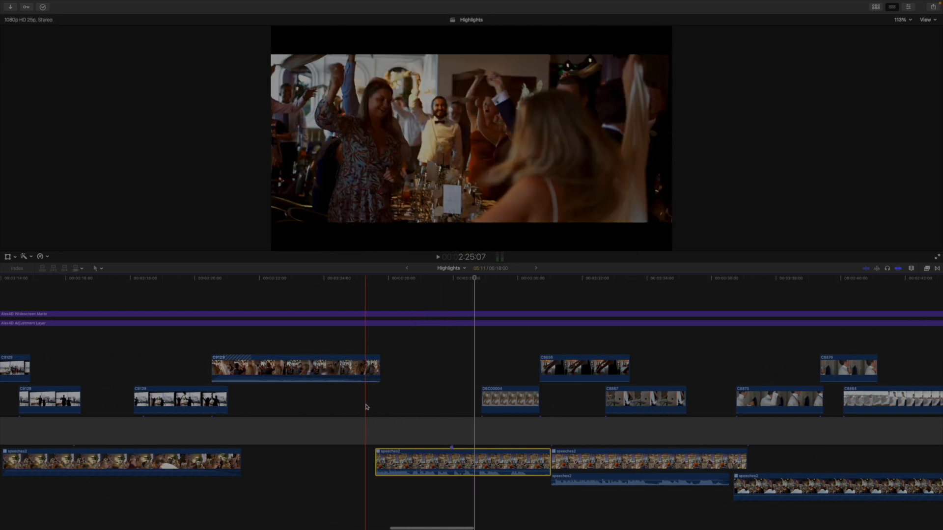
key("space")
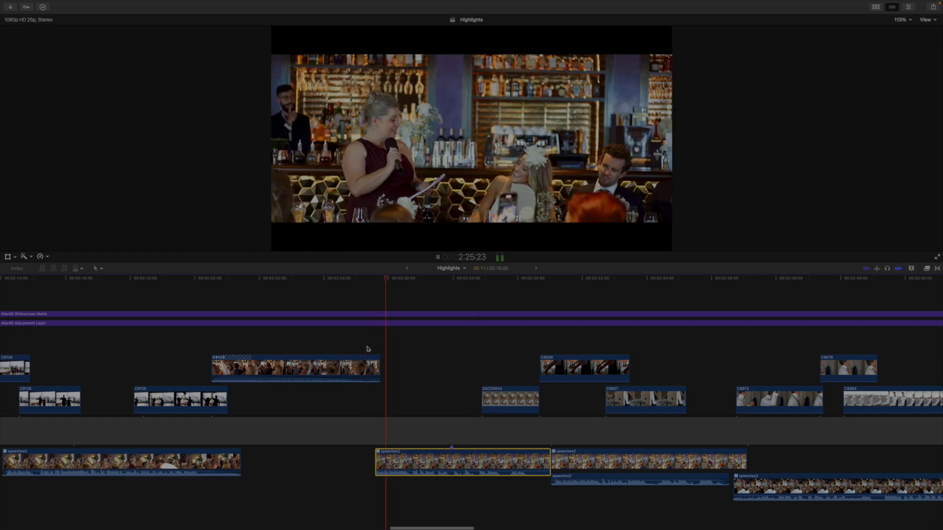
key("space")
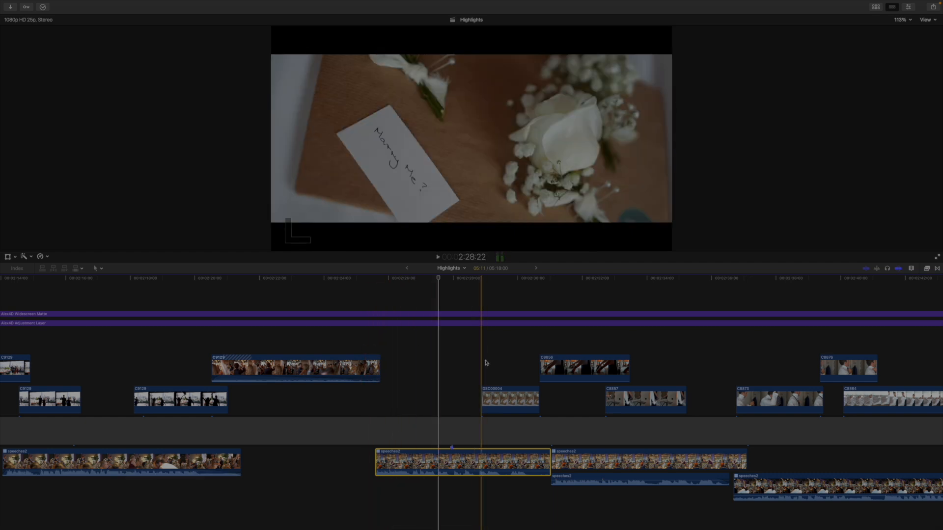
Step: Select the "Marry Me?" card cutaway DSC00004, and select the napkin-waving clip C9129 that precedes the woman's speech
left_click(509, 404)
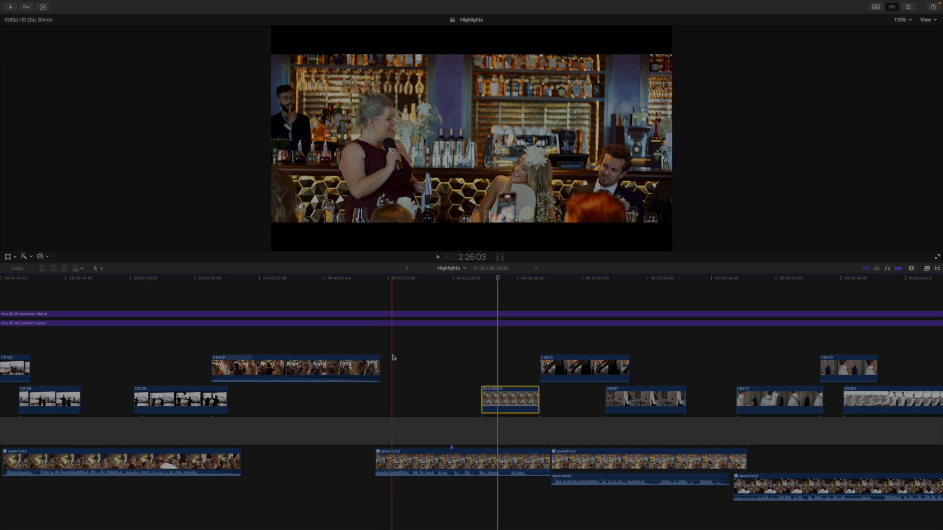
scroll(424, 359, "down", 2)
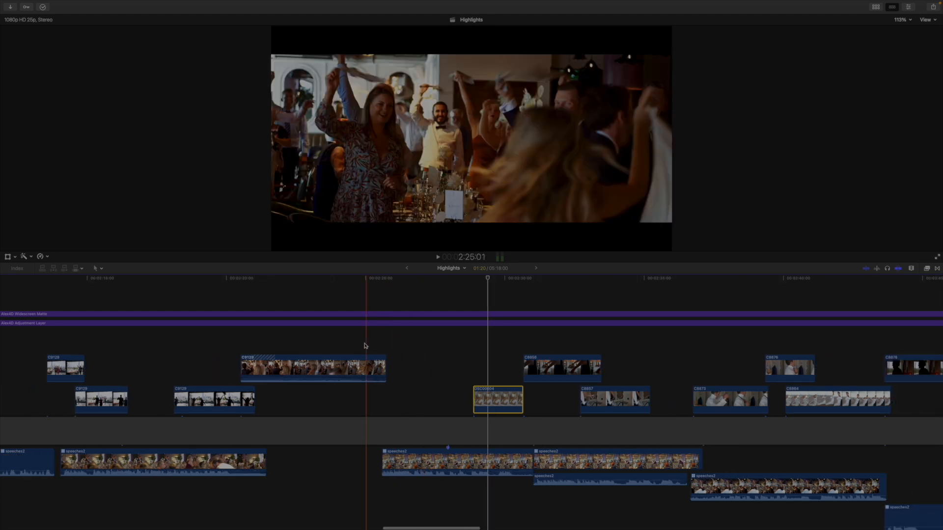
left_click(347, 371)
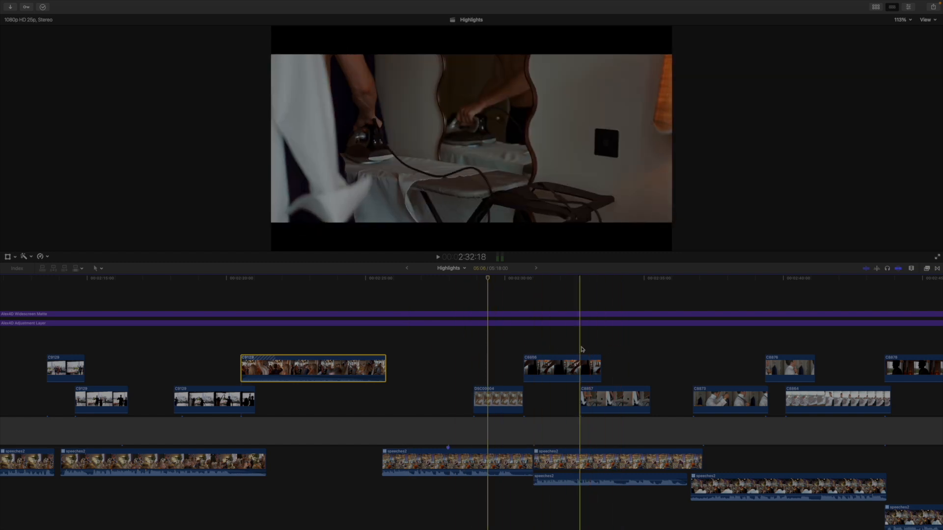
key("super+minus")
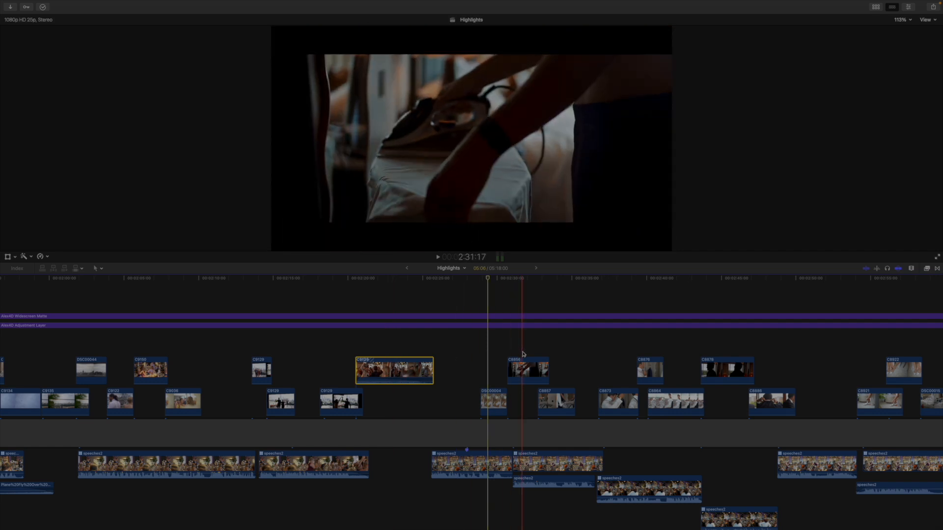
Step: Select the woman's first speeches2 clip and play from the end of C9129 through to the ironing cutaway
left_click(454, 462)
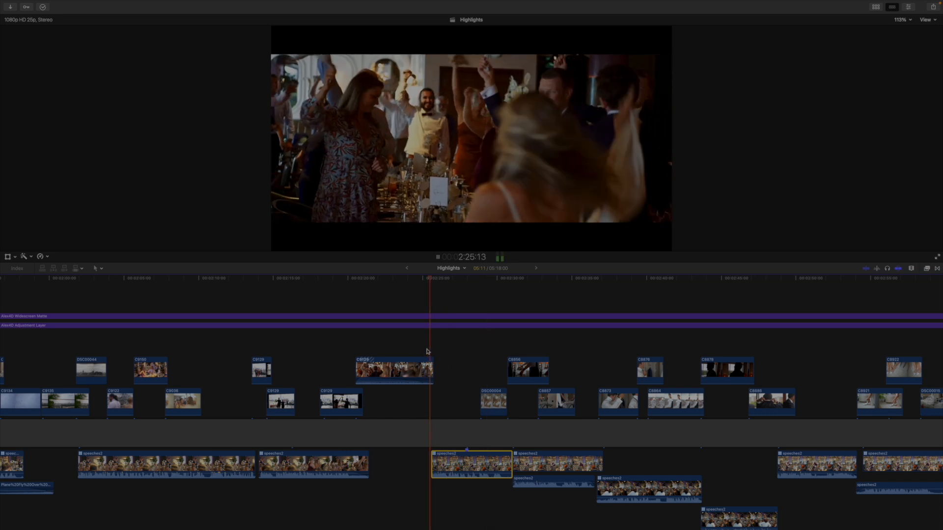
key("space")
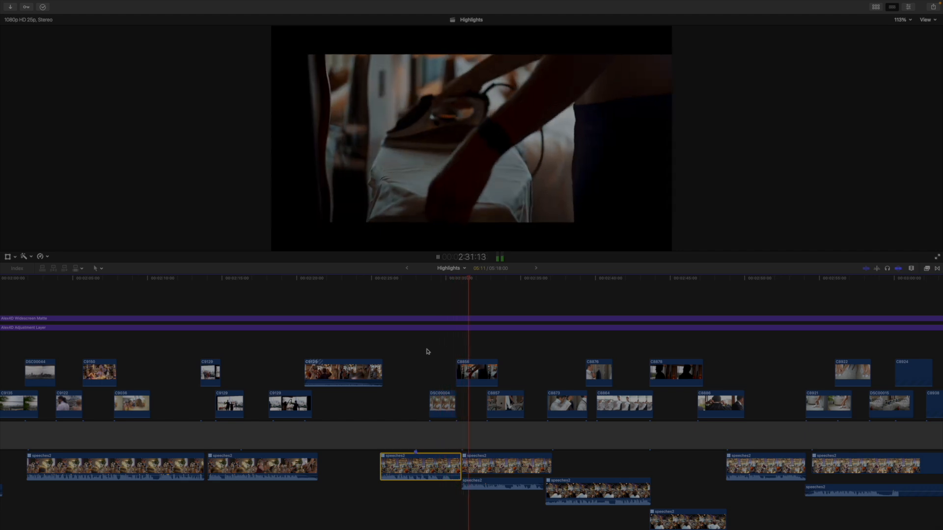
key("space")
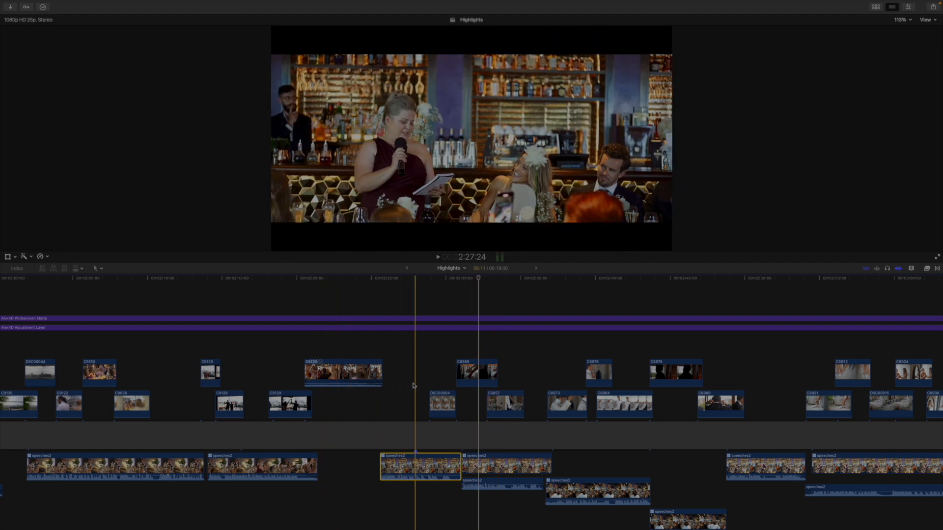
Step: Play the woman's speech on from the ironing shot through the groom's dressing cutaways, and pause at the silhouette shot
scroll(417, 380, "right", 5)
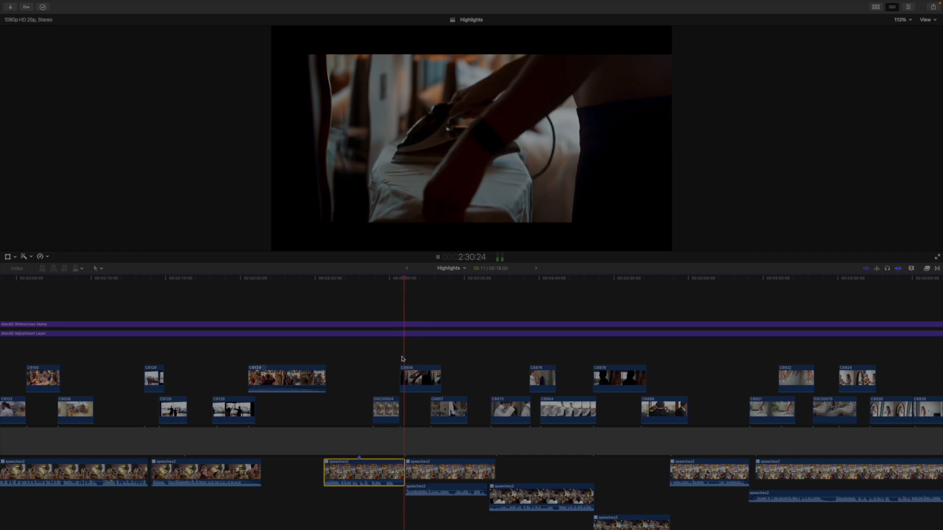
scroll(402, 358, "right", 4)
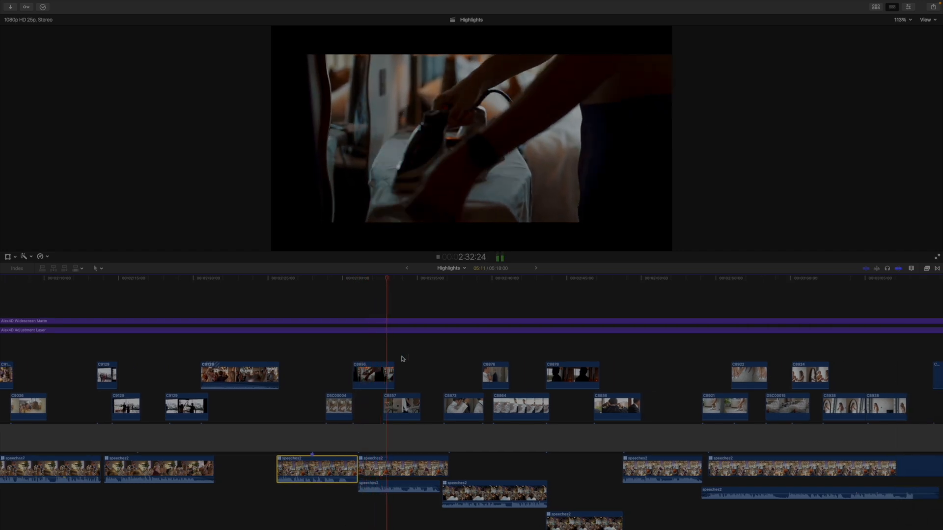
key("super+minus")
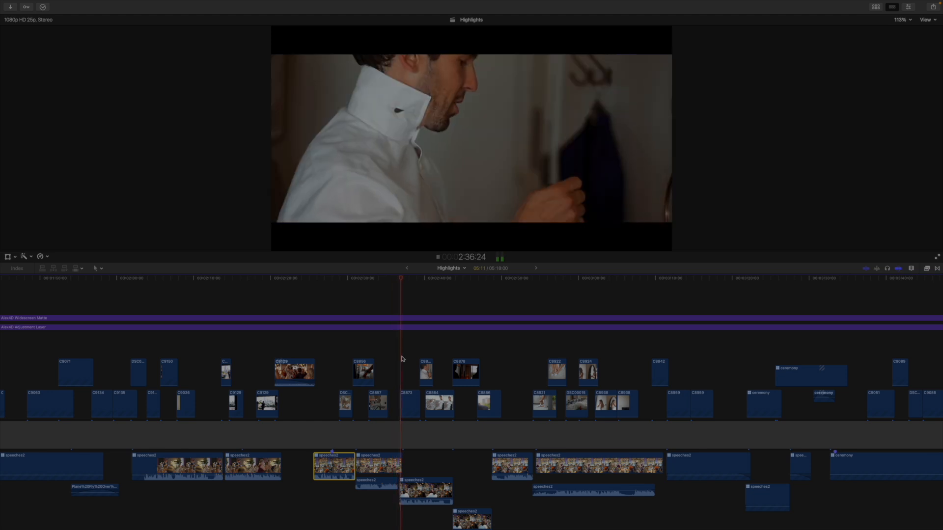
scroll(402, 359, "right", 2)
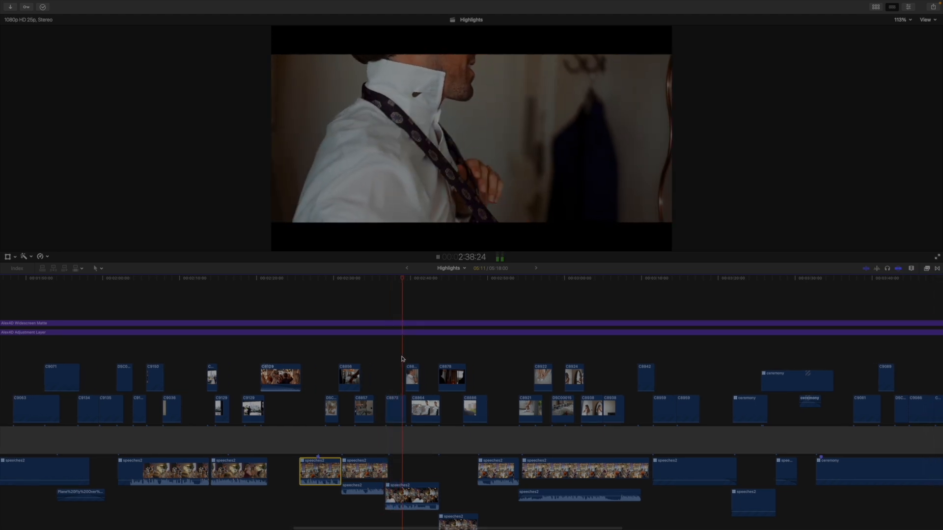
scroll(401, 359, "right", 2)
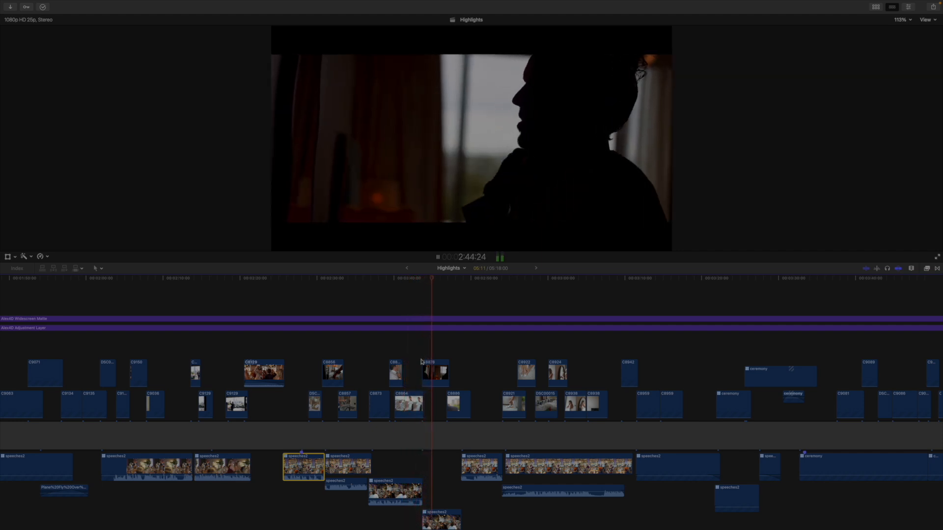
key("space")
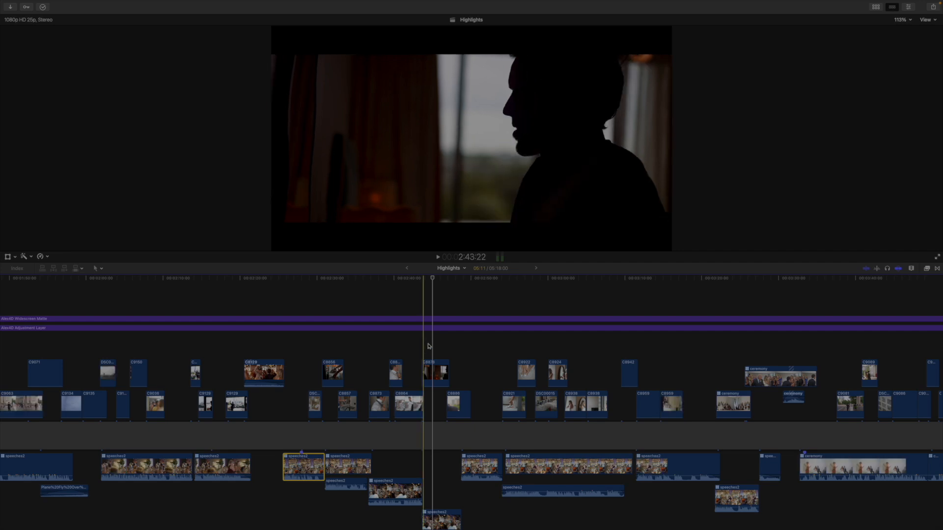
Step: Examine the music track's volume rises between speech groups across the timeline, and place the playhead at the start of the woman's speech group
scroll(421, 361, "down", 4)
scroll(421, 362, "right", 3)
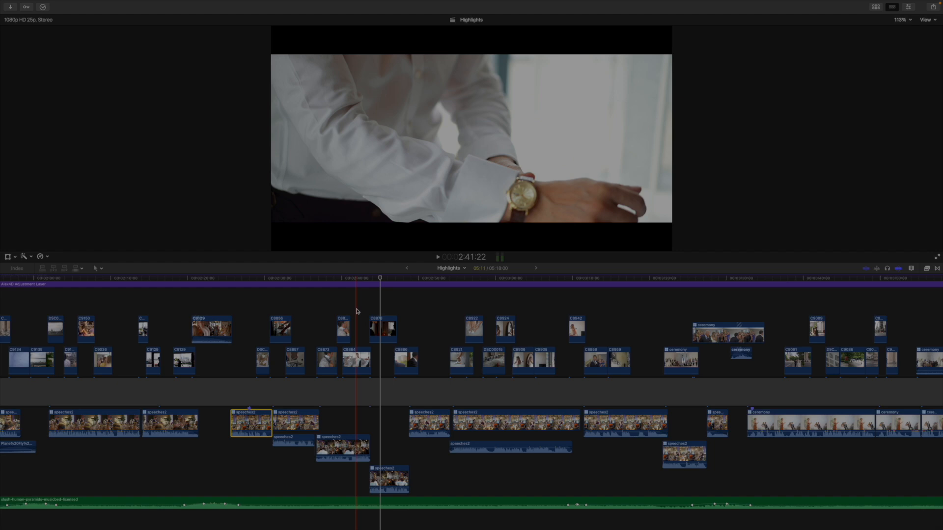
key("super+minus")
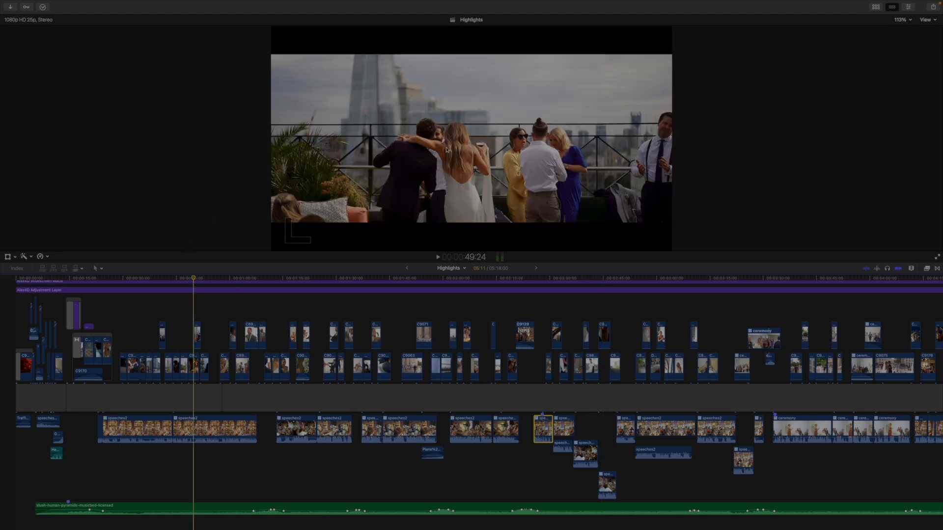
scroll(525, 289, "right", 3)
scroll(525, 289, "up", 1)
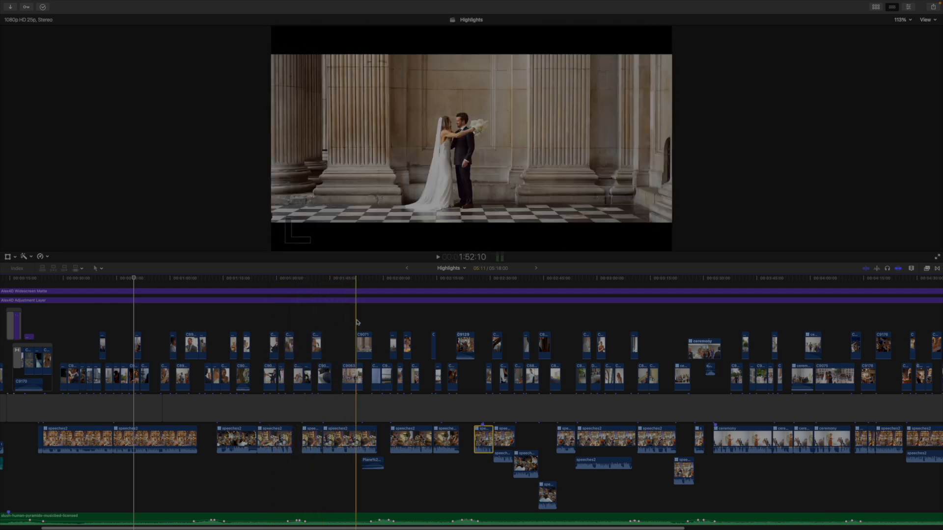
left_click(475, 322)
Step: Select the jacket-collar cutaway, play past it into the woman's on-camera speech, and place the playhead at the start of shoe clip C8921
key("super+equal")
key("super+equal")
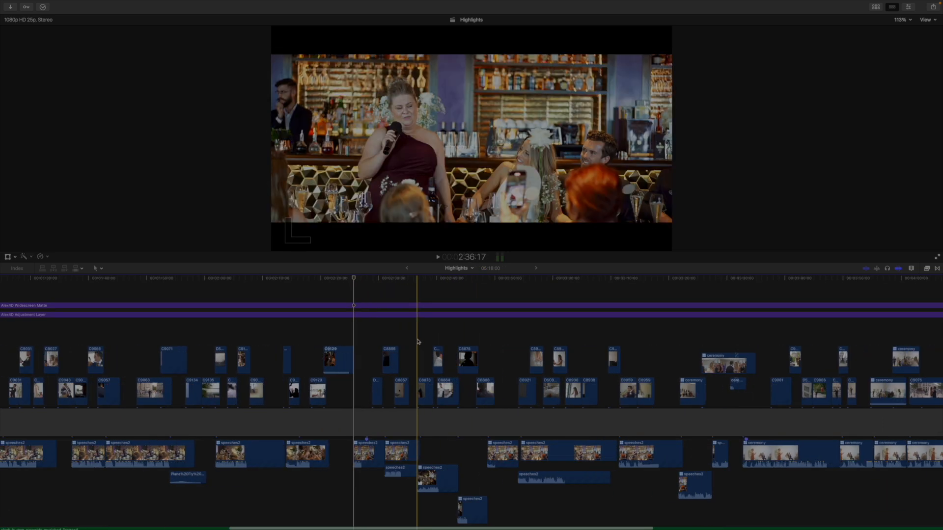
scroll(466, 341, "right", 2)
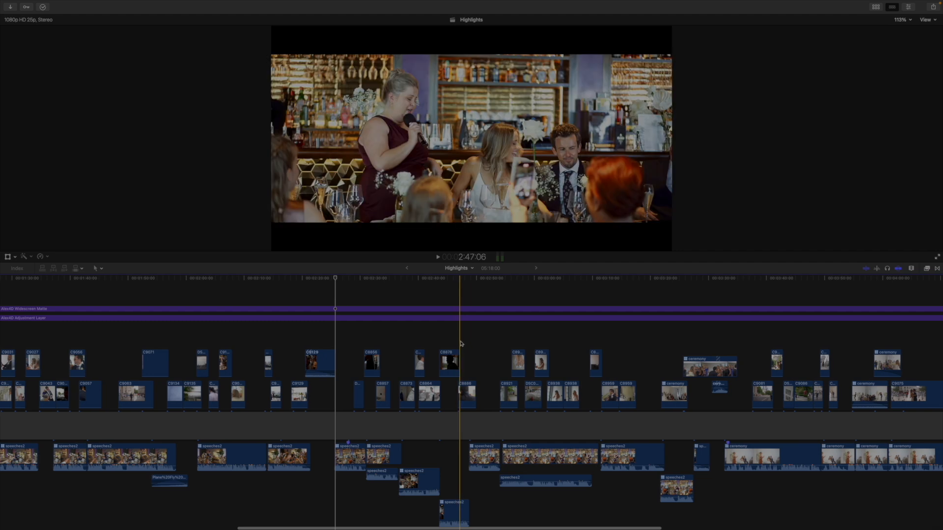
key("super+equal")
key("super+equal")
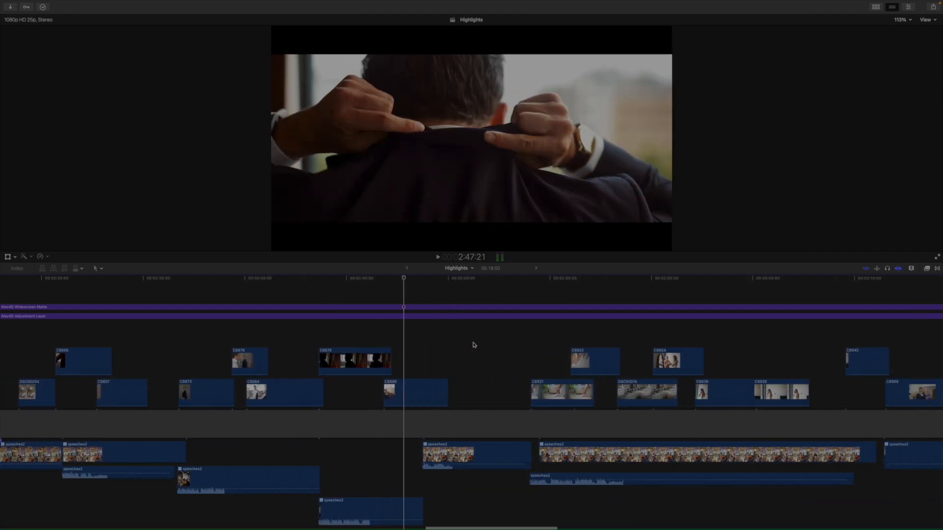
left_click(433, 393)
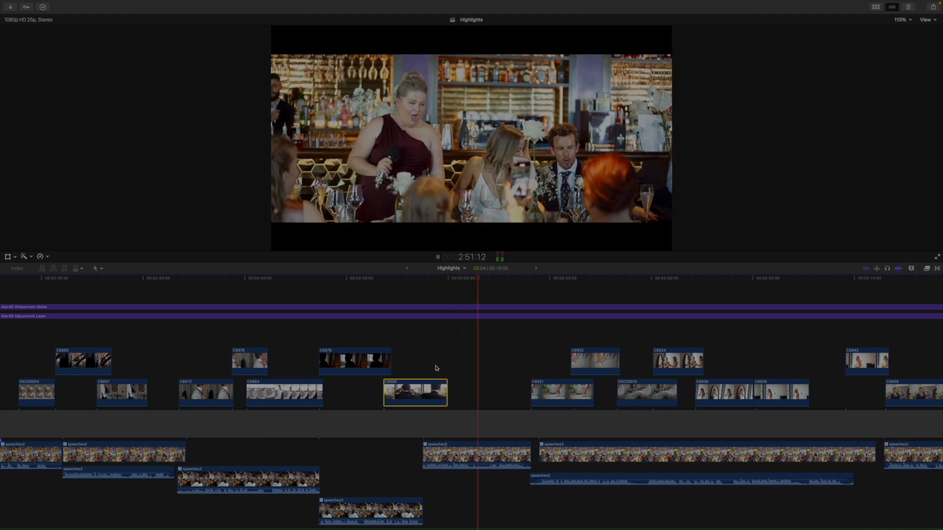
left_click(535, 370)
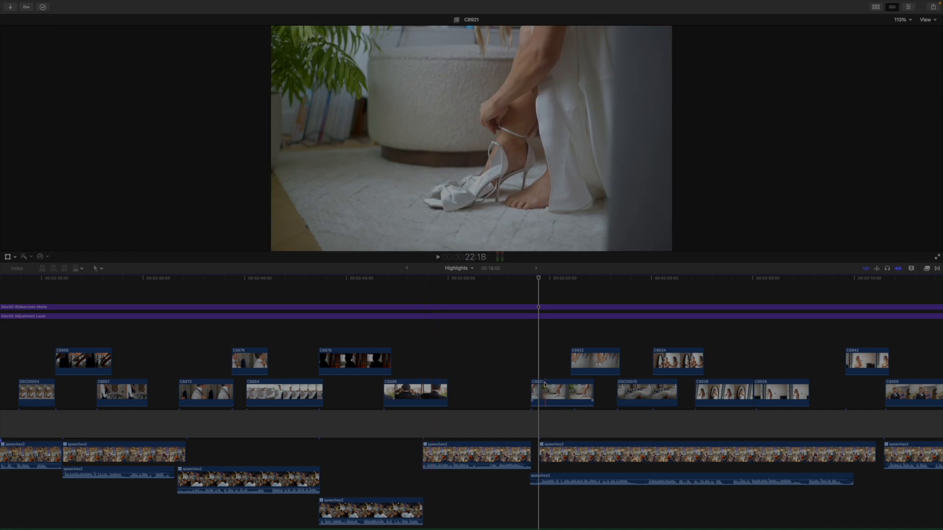
Step: Play from the end of the woman's on-camera speech through the shoe, dress and bridesmaid cutaways, and pause at the bride's mirror shot
scroll(471, 402, "right", 2)
scroll(471, 403, "down", 1)
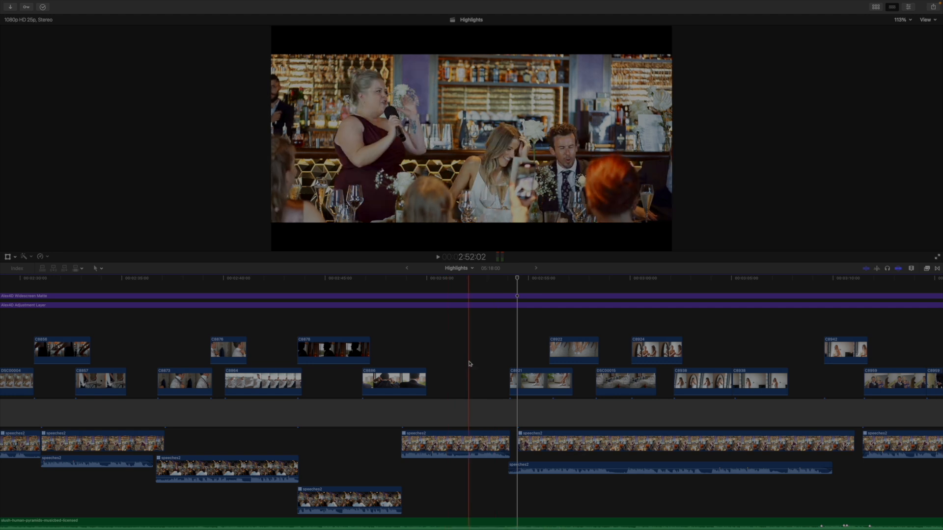
scroll(469, 363, "right", 8)
scroll(470, 363, "up", 2)
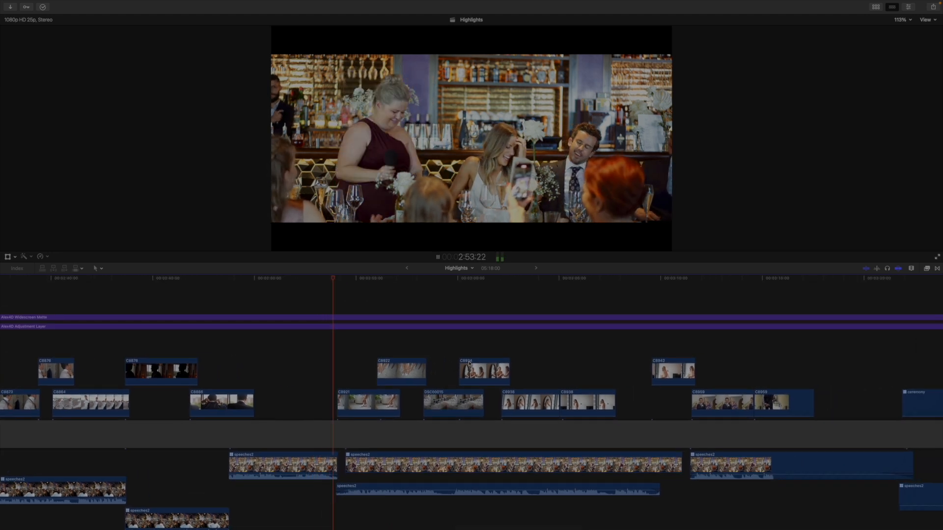
key("super+minus")
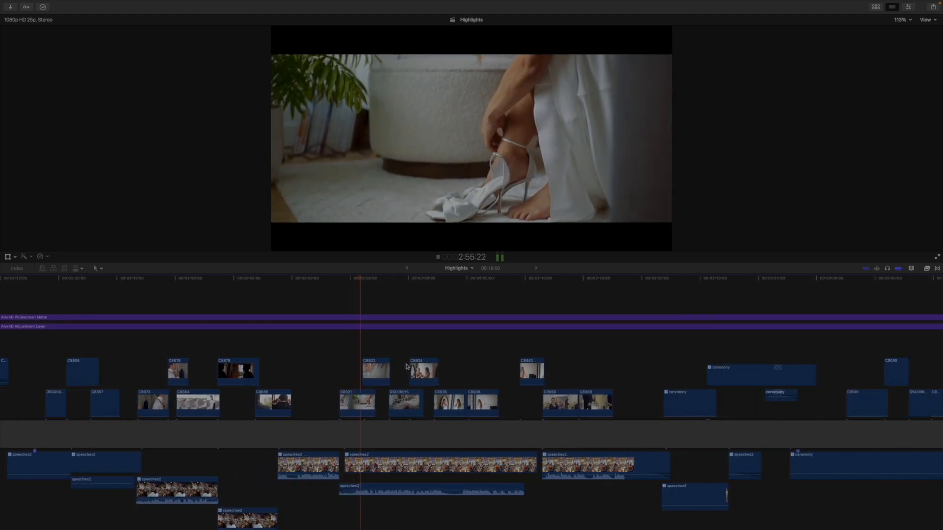
key("XF86AudioRaiseVolume")
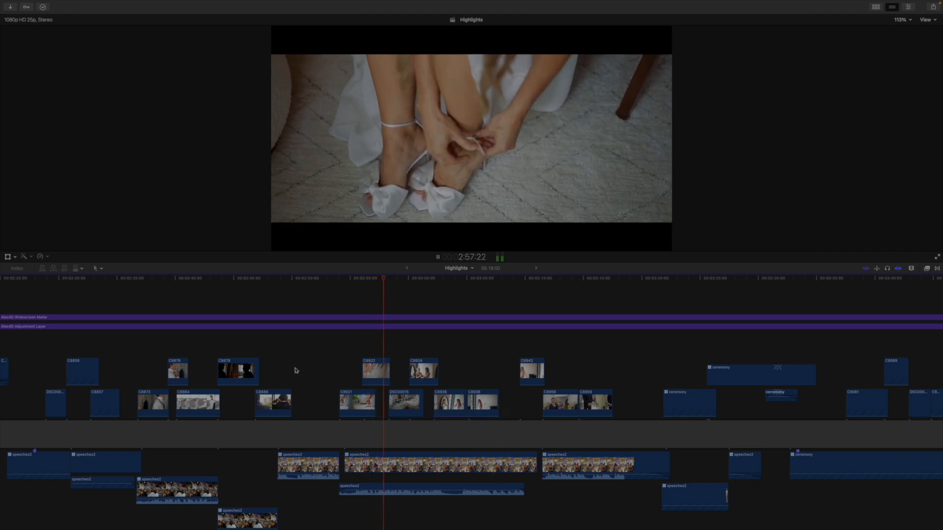
scroll(348, 400, "down", 3)
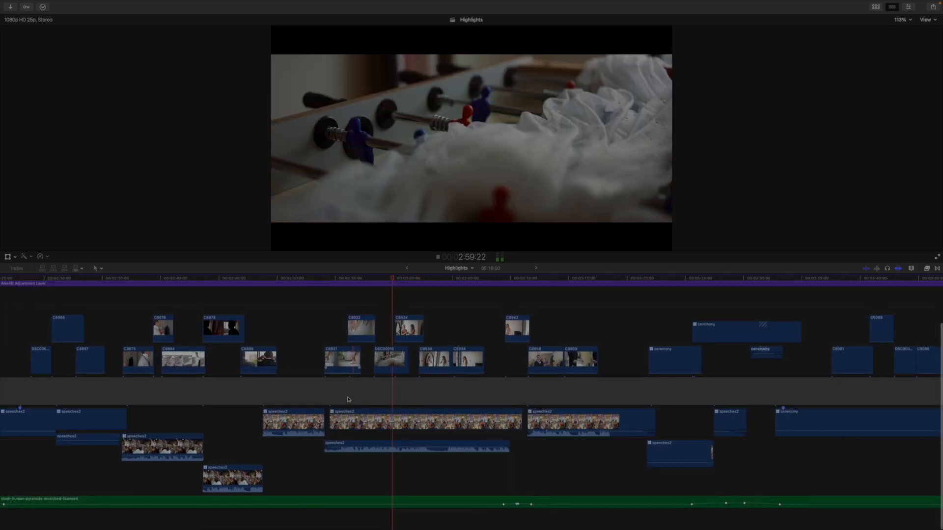
key("super+minus")
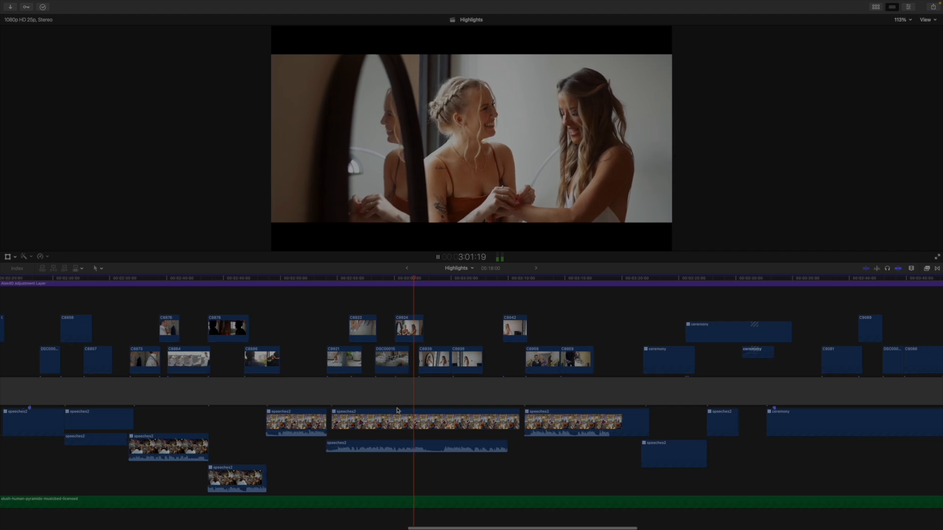
key("space")
Step: Select the slush-human-pyramids music track and examine its volume rises against the speech groups across the timeline
scroll(398, 411, "left", 3)
key("super+minus")
key("super+minus")
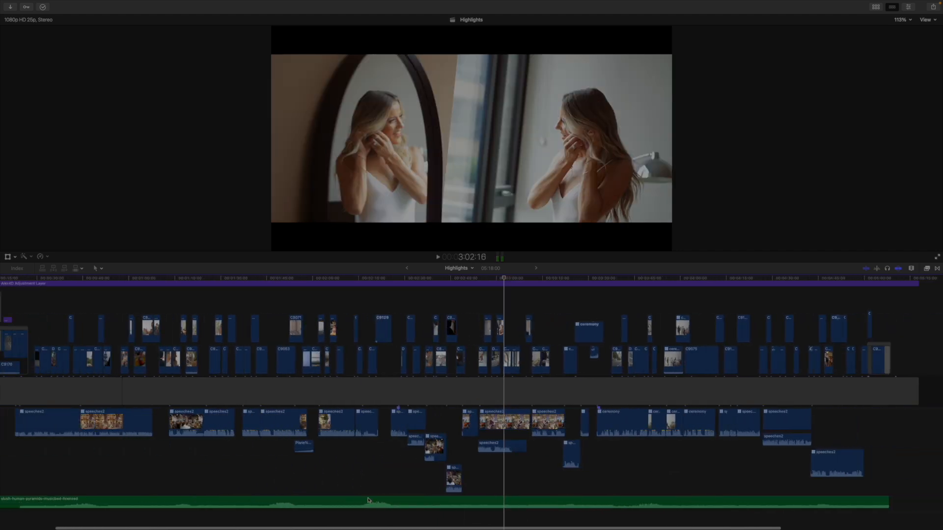
left_click(368, 500)
scroll(369, 501, "left", 3)
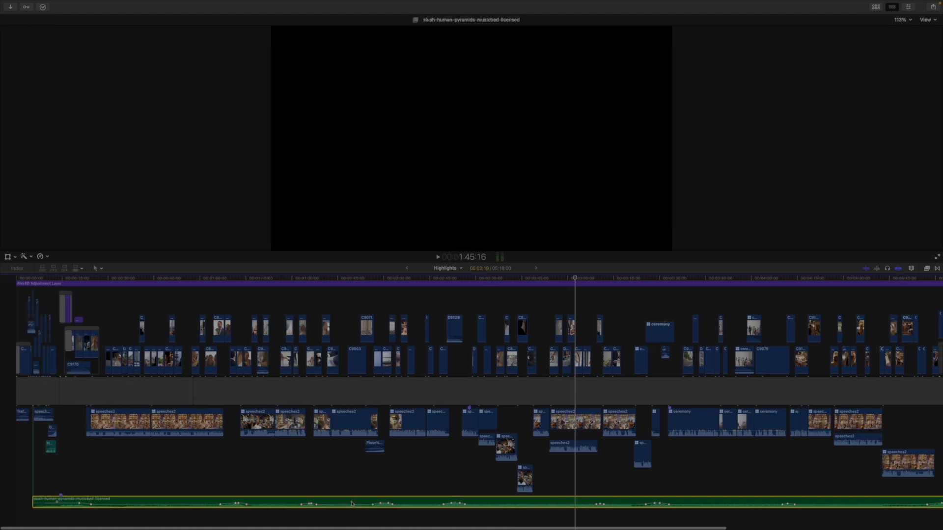
scroll(348, 504, "right", 1)
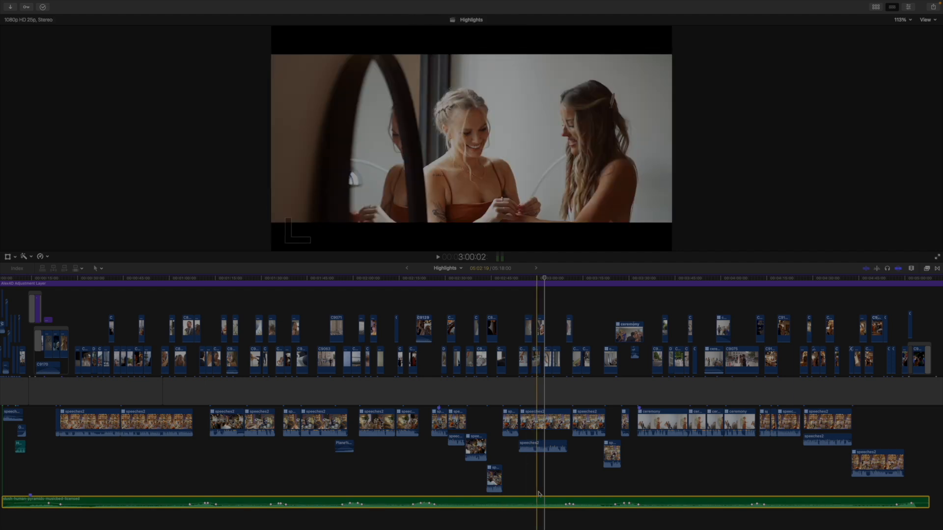
Step: Examine the bride's preparation cutaways from shoe clip C8921 onward and their placement over the woman's speech group
key("super+equal")
key("super+equal")
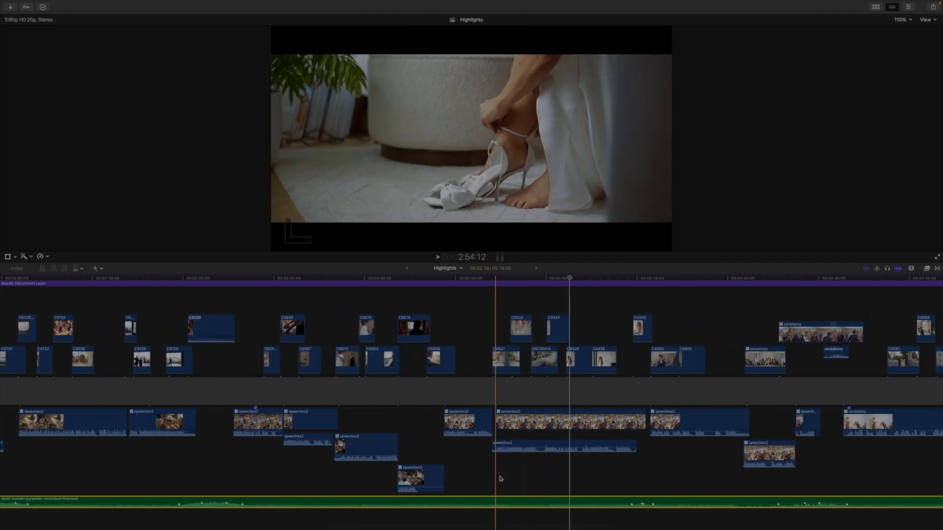
scroll(507, 328, "left", 5)
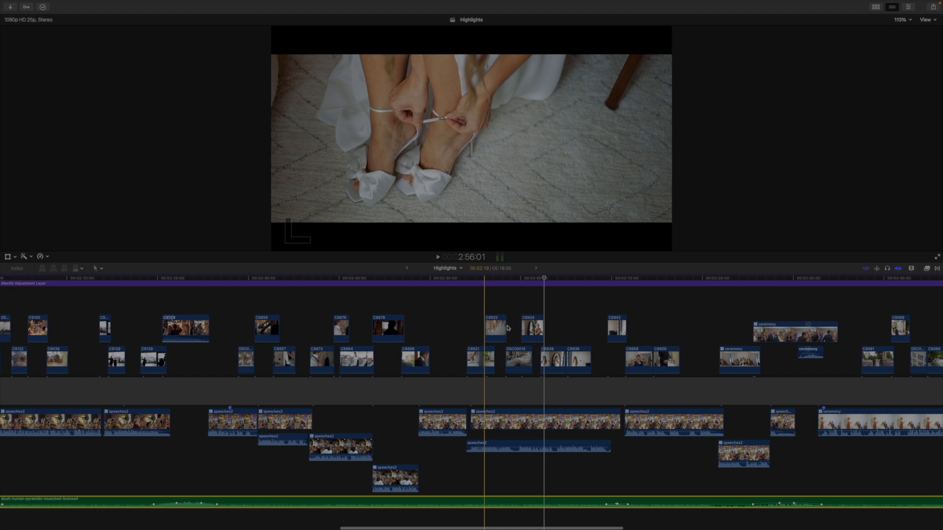
key("super+minus")
key("super+minus")
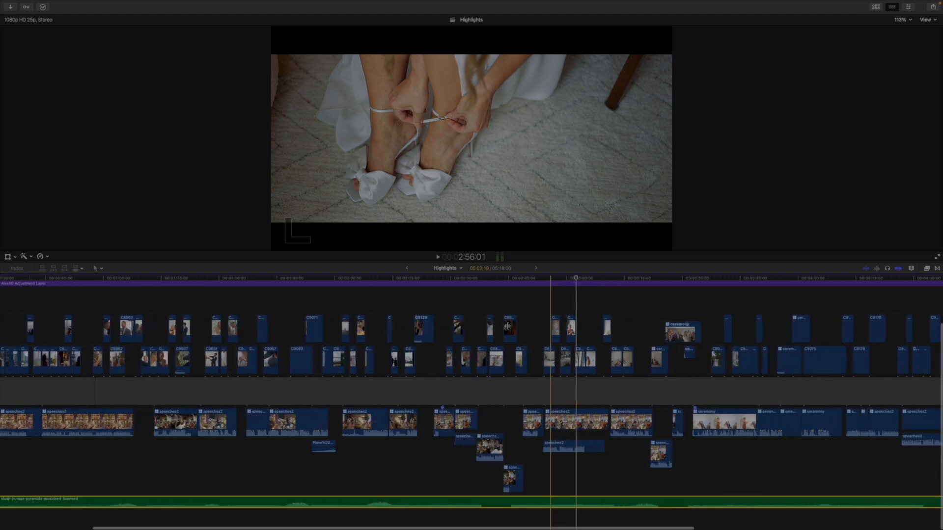
key("super+minus")
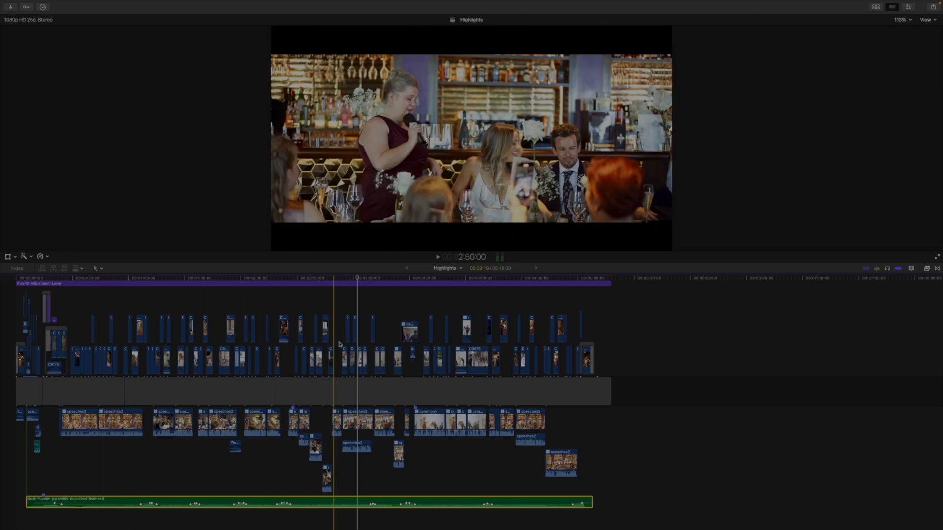
scroll(363, 300, "up", 5)
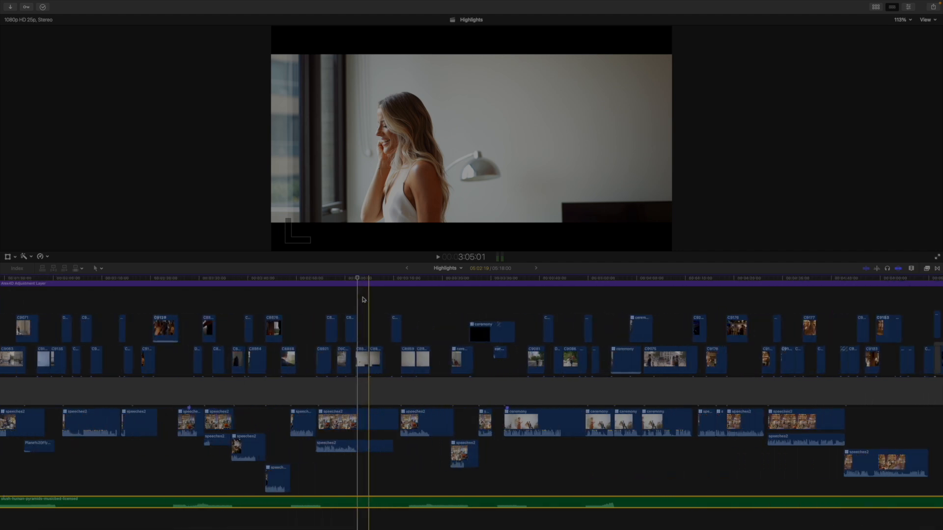
scroll(362, 299, "down", 2)
scroll(362, 299, "up", 3)
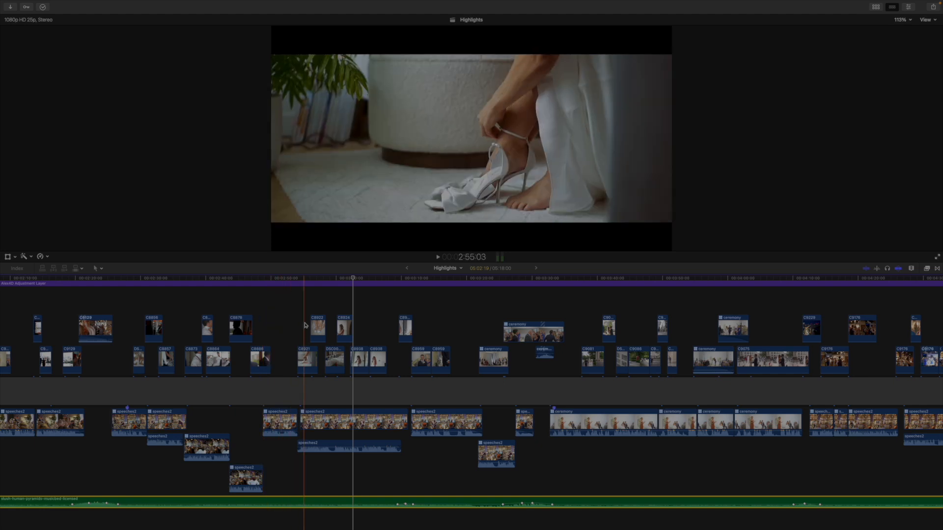
Step: Play from shoe clip C8921 through the bride's preparation shots, and pause at the groom waiting in the ceremony room
key("space")
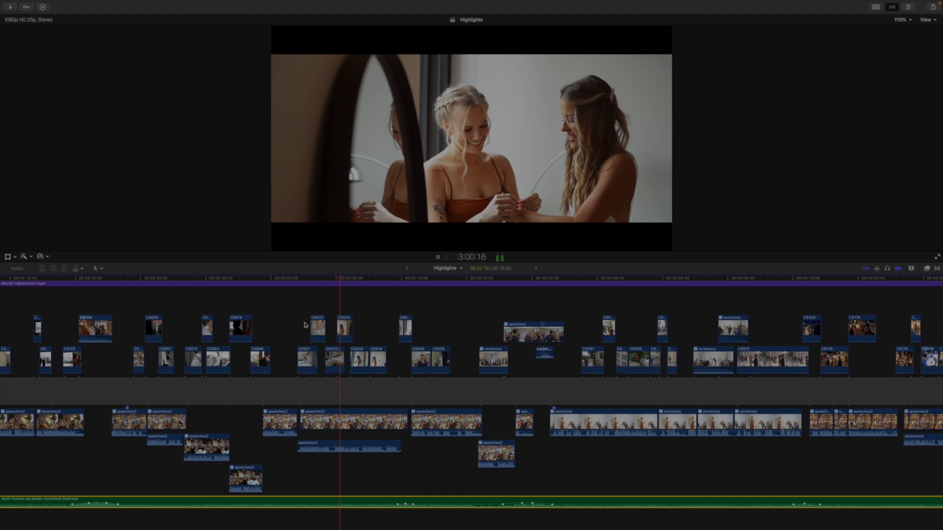
scroll(314, 324, "right", 3)
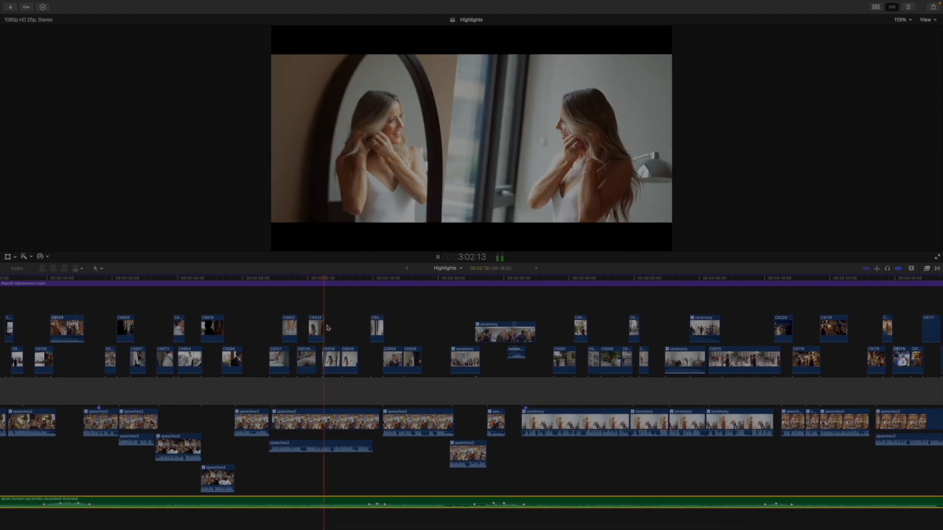
key("super+equal")
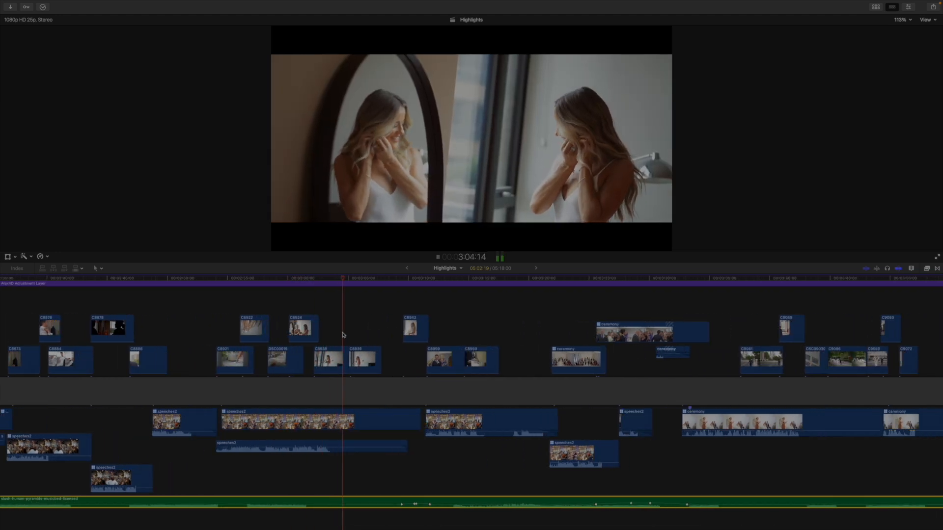
scroll(339, 339, "right", 3)
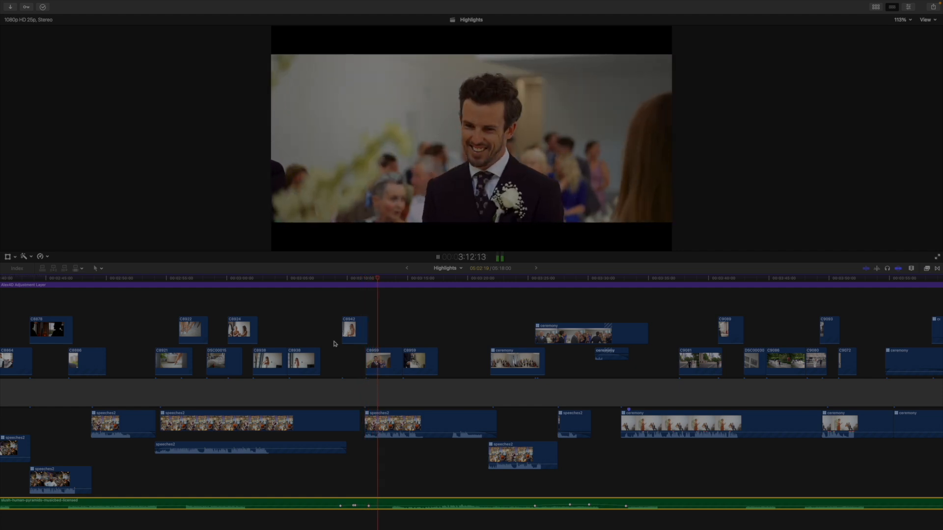
key("space")
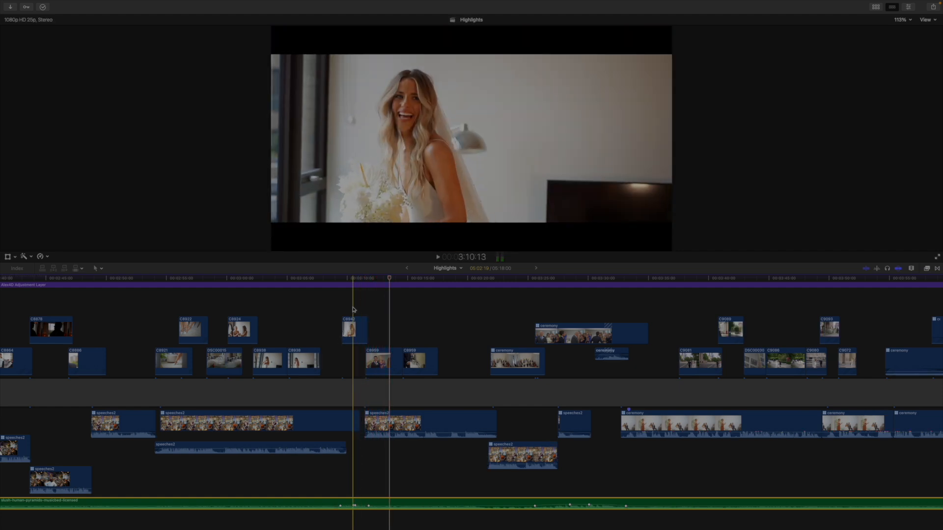
Step: Select the clip of the veiled bride holding her bouquet, and place the playhead near its end, before the groom's shot
scroll(359, 310, "up", 1)
scroll(359, 309, "up", 1)
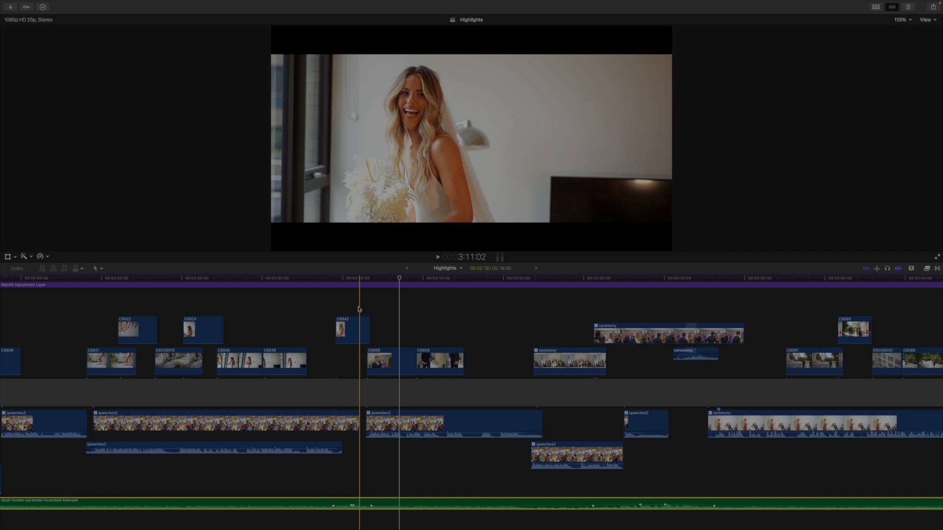
left_click(359, 320)
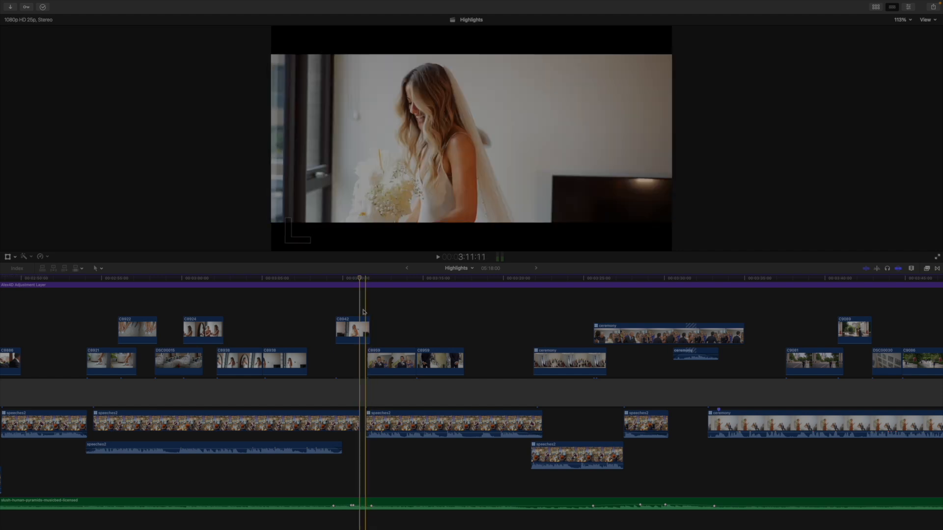
left_click(365, 328)
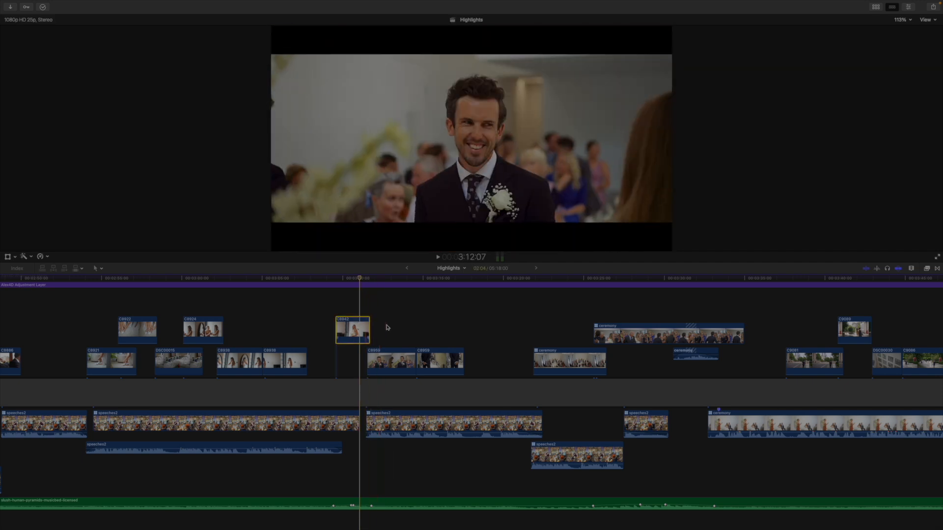
left_click(386, 341)
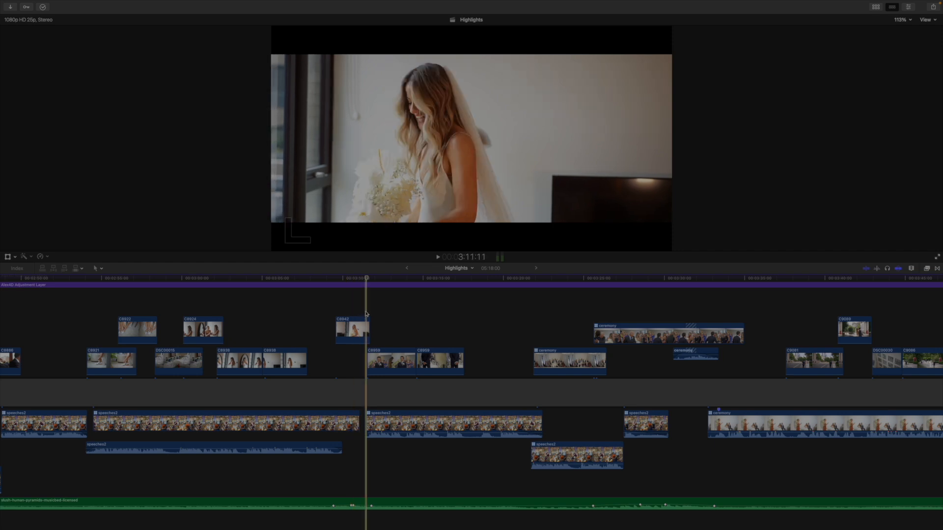
Step: Play from the end of the bride's bouquet shot through the groom's cutaways and on-camera speech, and pause at the wide aisle shot
key("space")
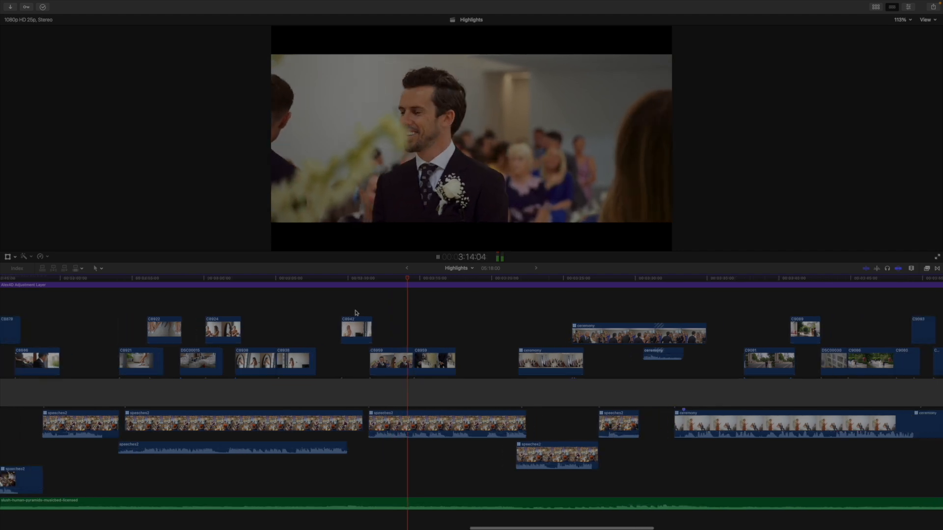
key("super+minus")
key("super+minus")
key("super+minus")
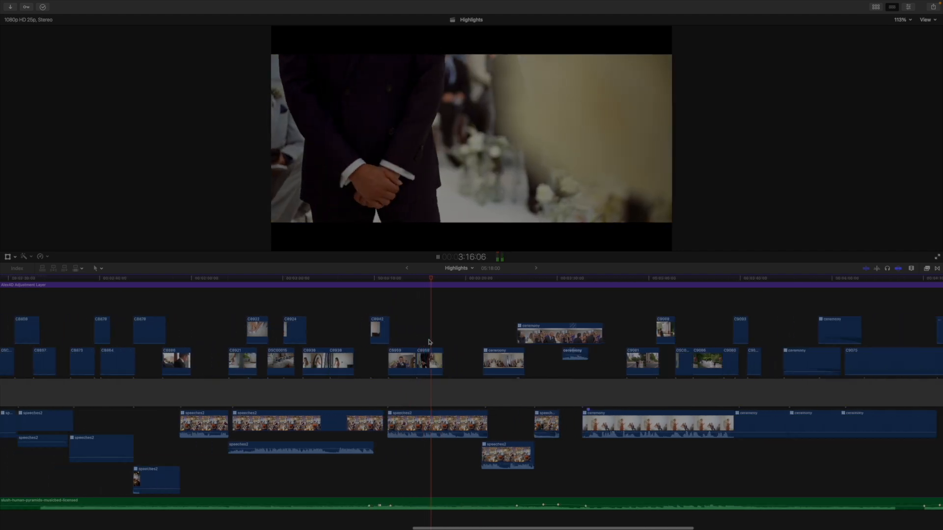
key("super+equal")
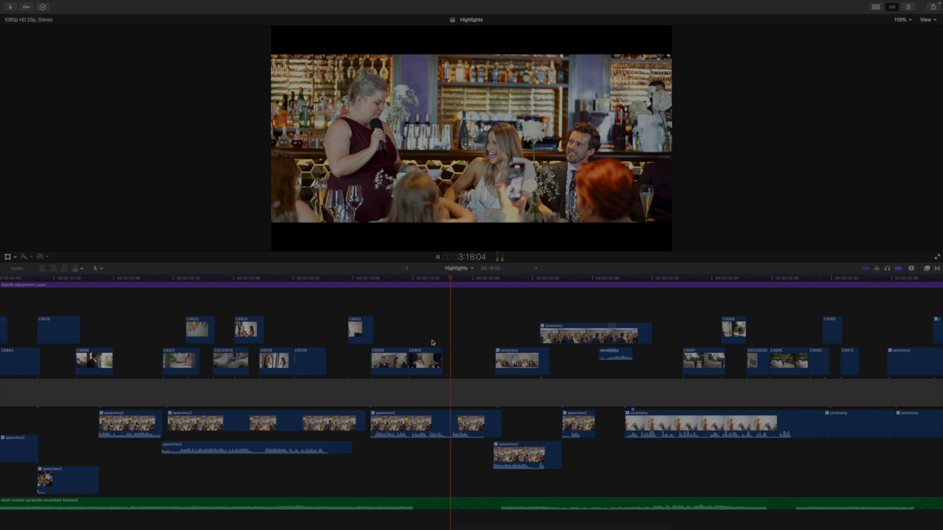
scroll(432, 342, "right", 2)
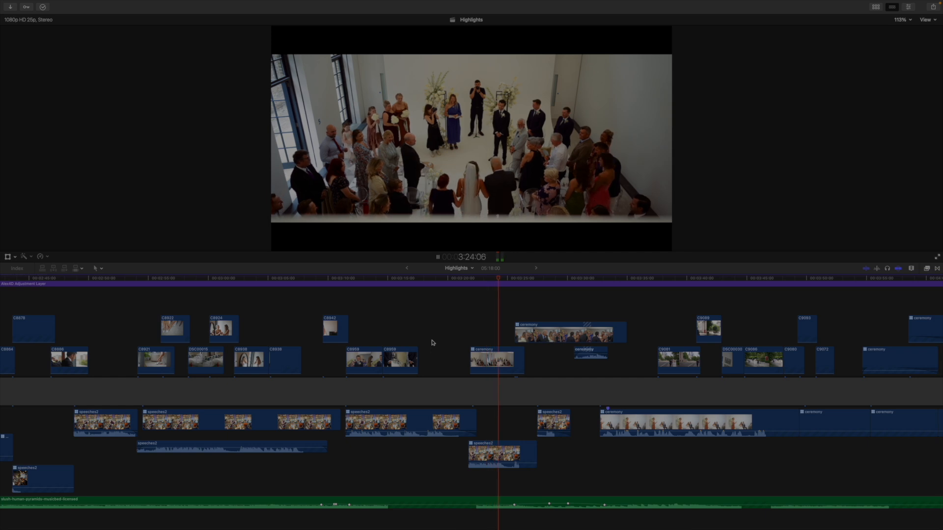
key("space")
Step: Review the woman's speech group from the bride's preparation shots onward, and replay the lead-in to the wide aisle shot
scroll(328, 435, "left", 3)
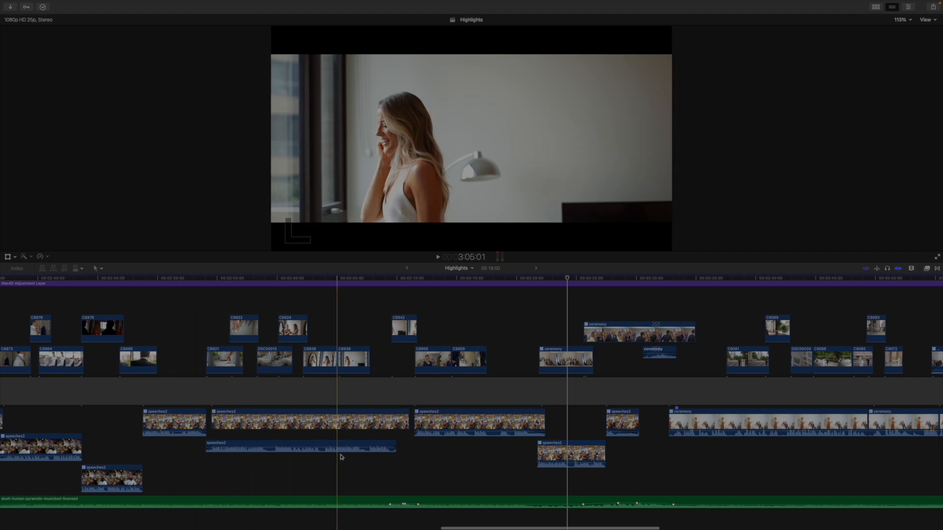
scroll(341, 456, "right", 2)
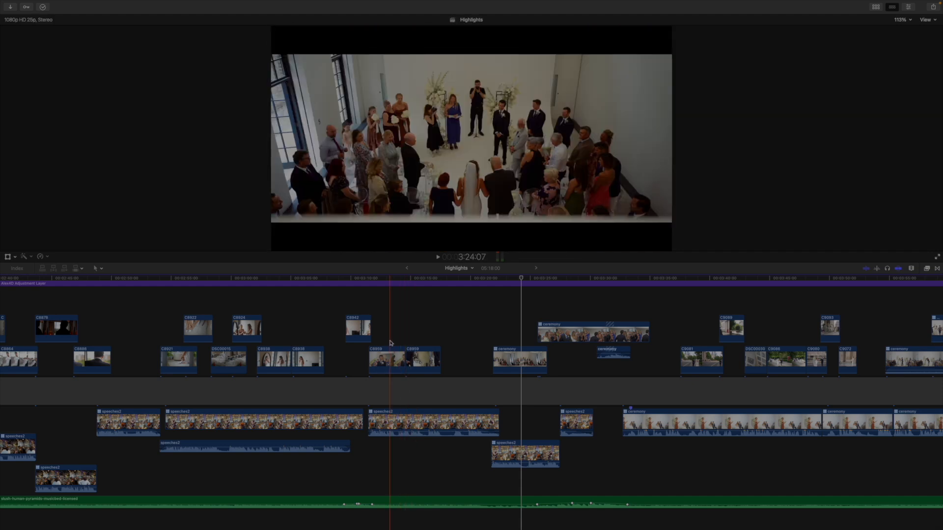
key("space")
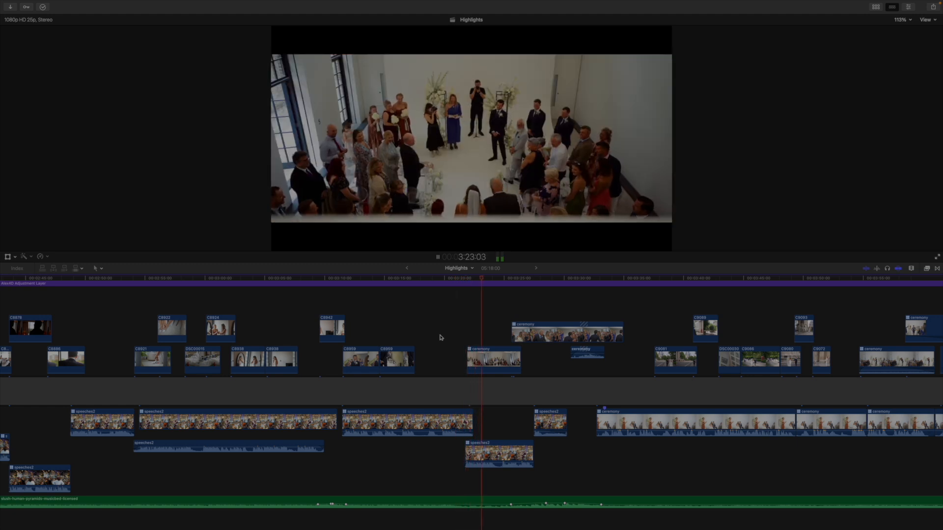
key("space")
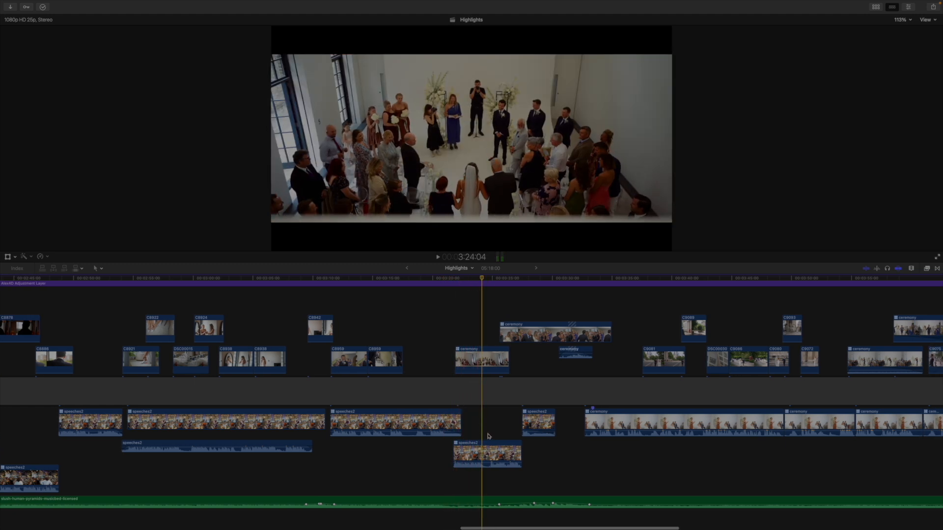
Step: Play from the wide aisle shot through the bride and groom's greeting, and pause at the woman's ceremony reading
scroll(536, 425, "right", 2)
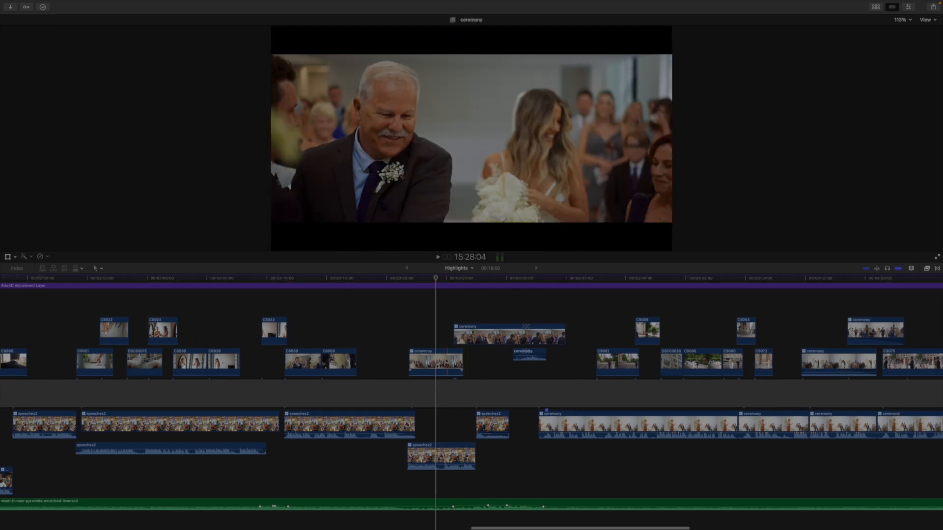
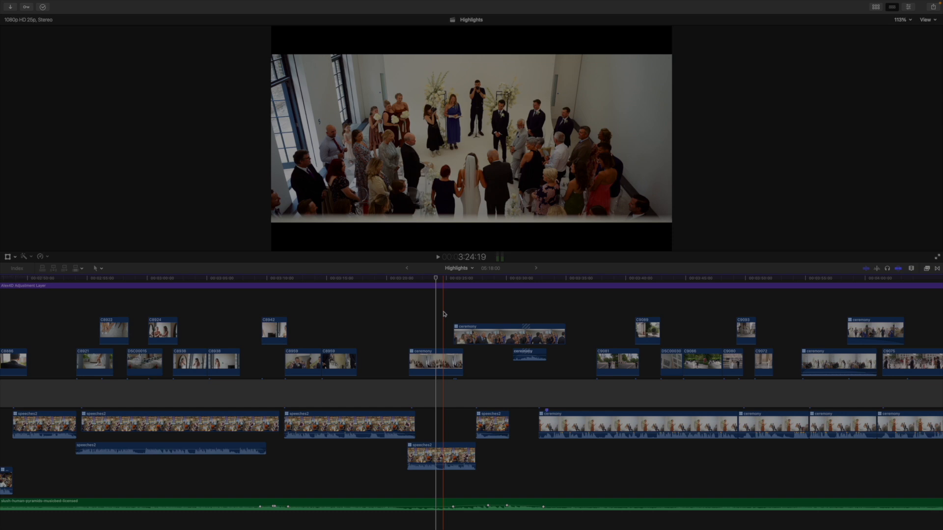
key("space")
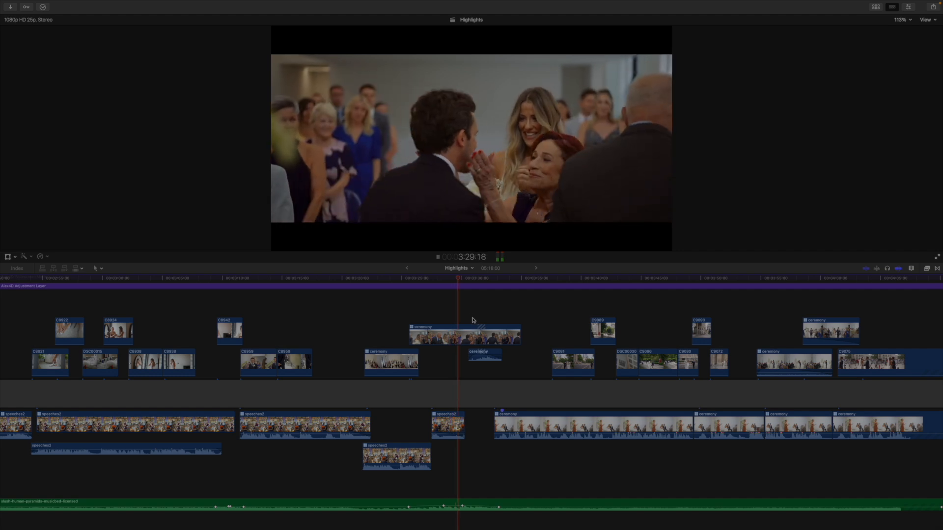
scroll(472, 320, "down", 1)
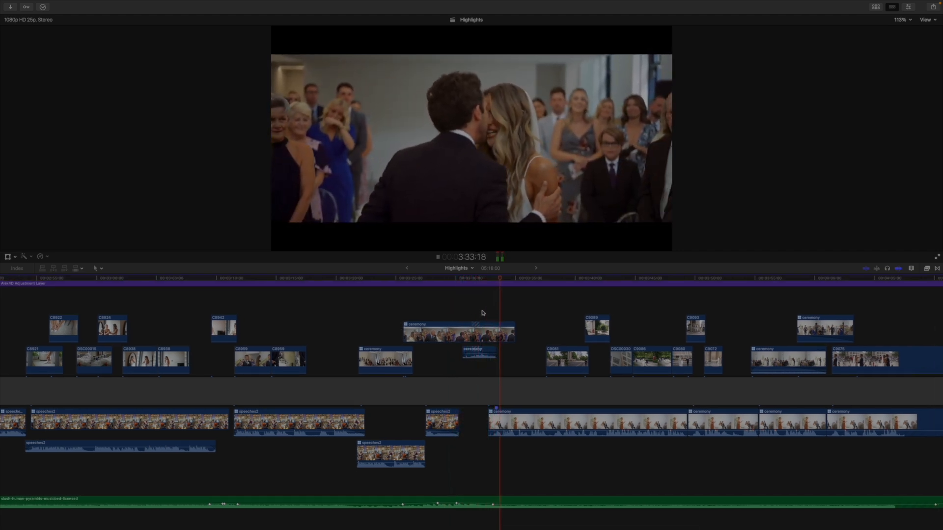
scroll(483, 313, "right", 2)
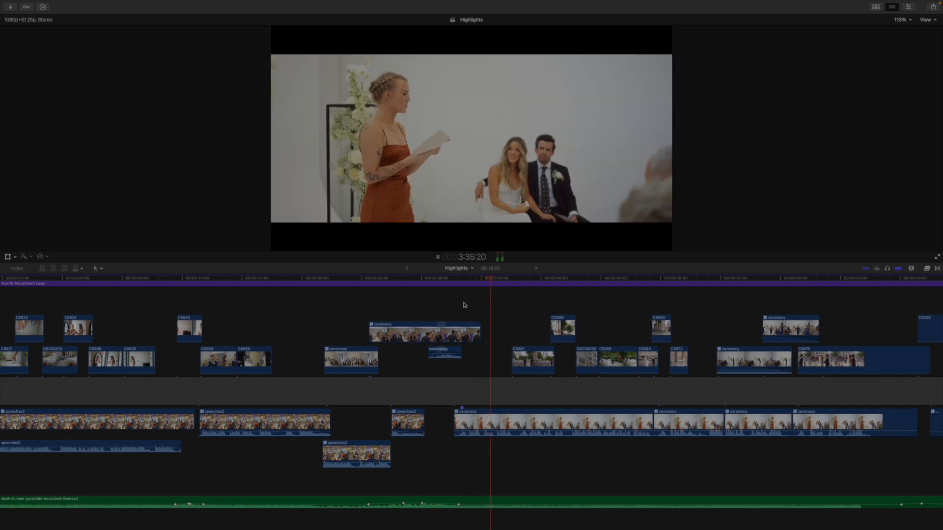
key("space")
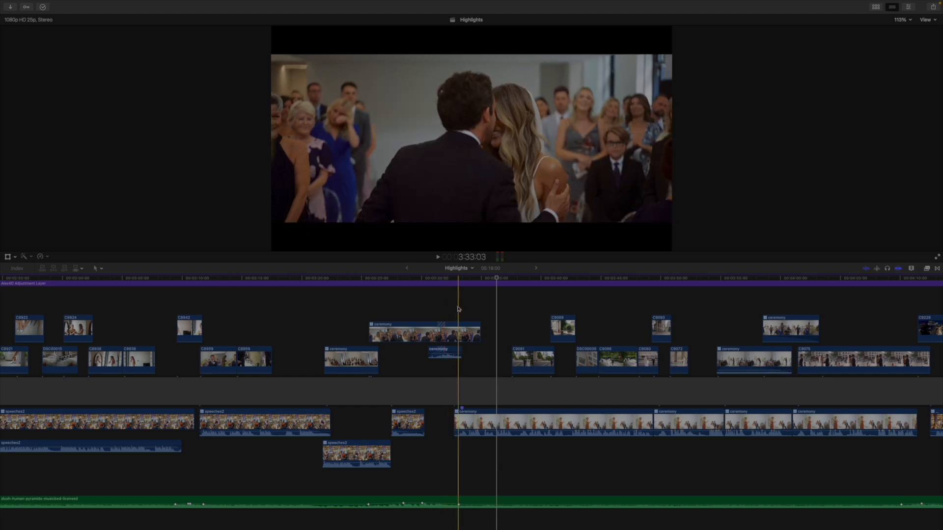
Step: Replay the greeting with its separate natural sound clip, and pause after the cut to the woman's ceremony reading
left_click(437, 334)
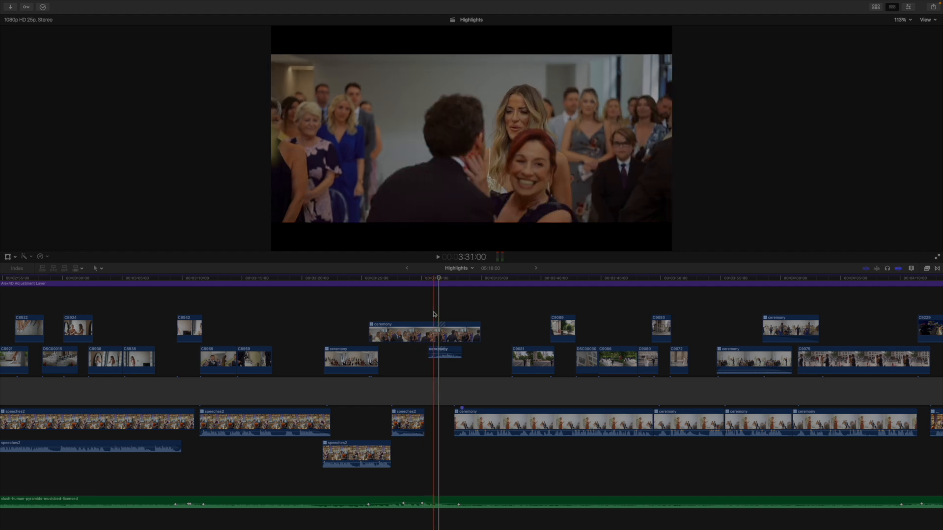
key("space")
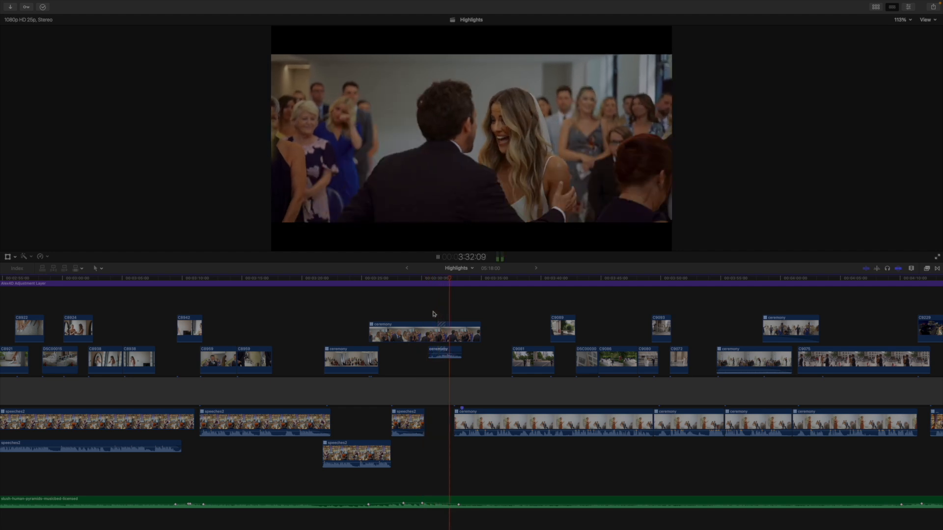
key("space")
key("super+equal")
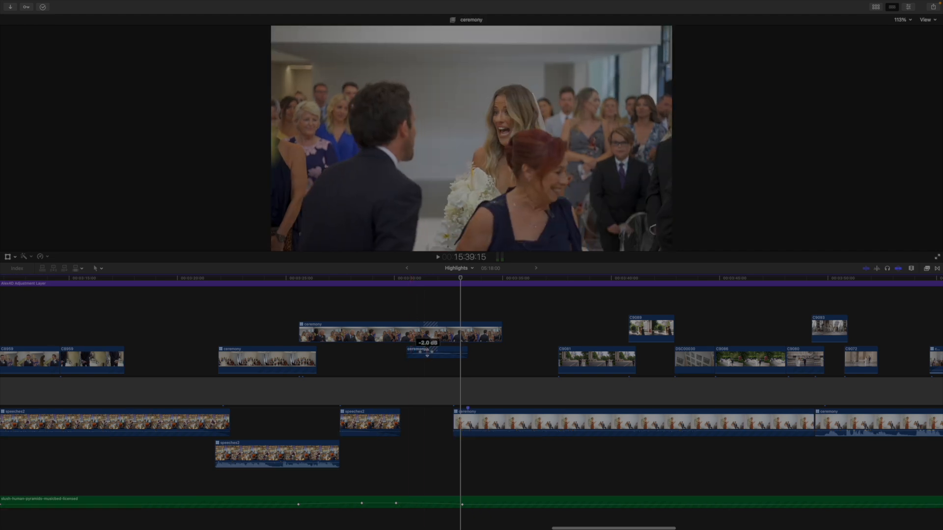
key("space")
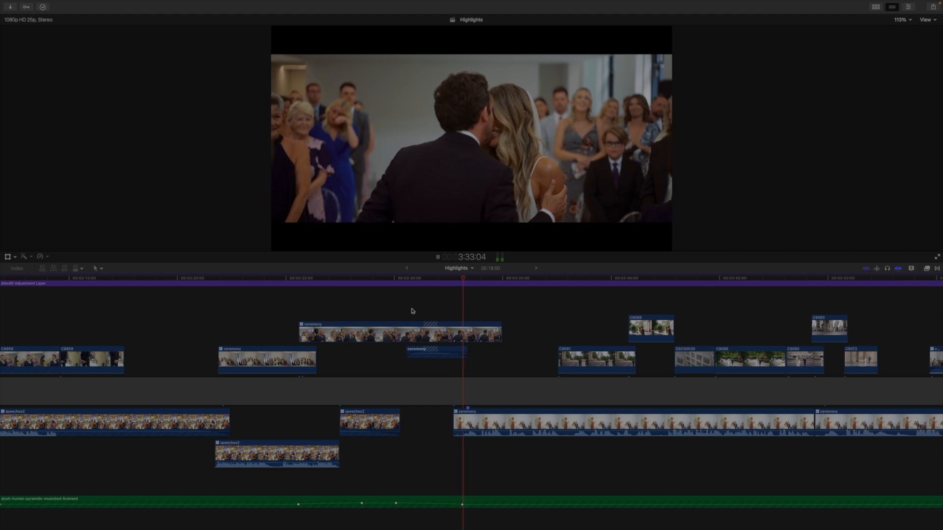
key("super+minus")
key("space")
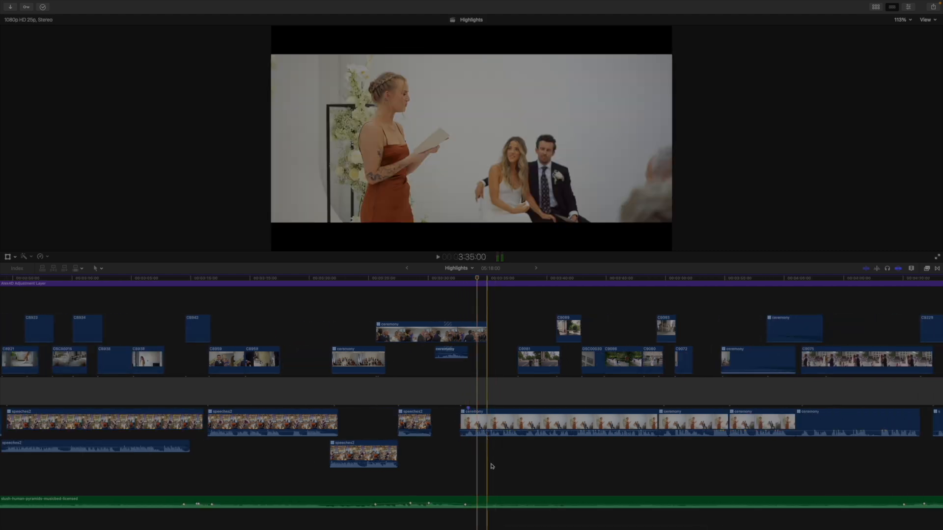
Step: Examine the timeline around the ceremony reading, back to the groom's preparation shots and forward to the couple's outdoor cutaways
scroll(491, 466, "right", 3)
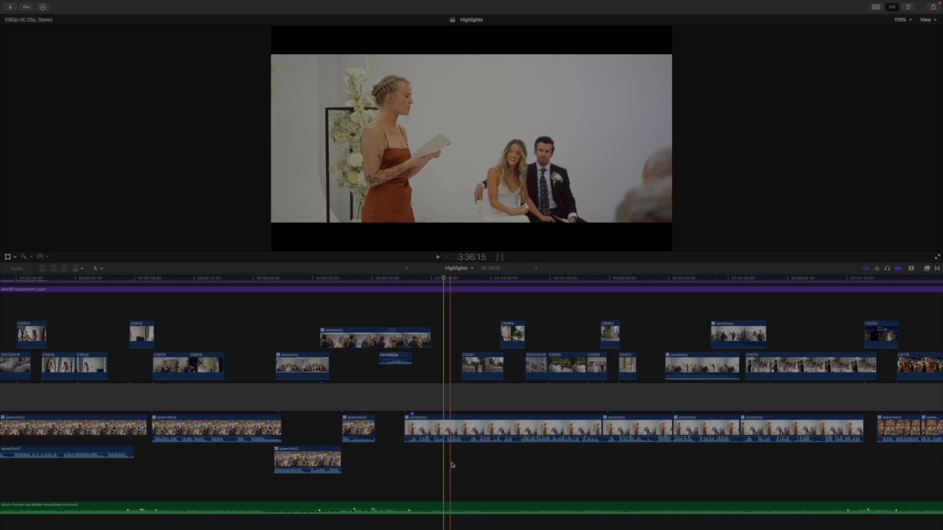
scroll(453, 466, "right", 2)
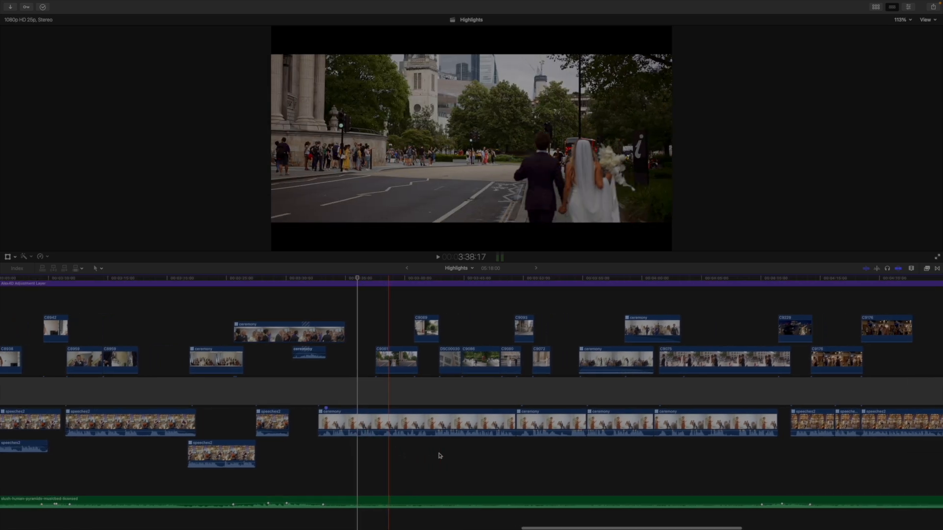
scroll(437, 452, "right", 3)
key("super+minus")
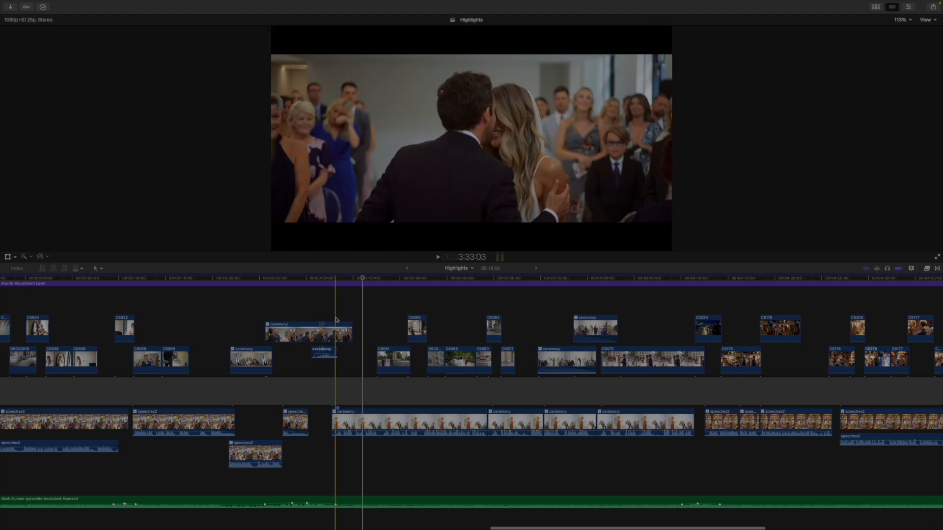
left_click(345, 326)
scroll(344, 322, "left", 10)
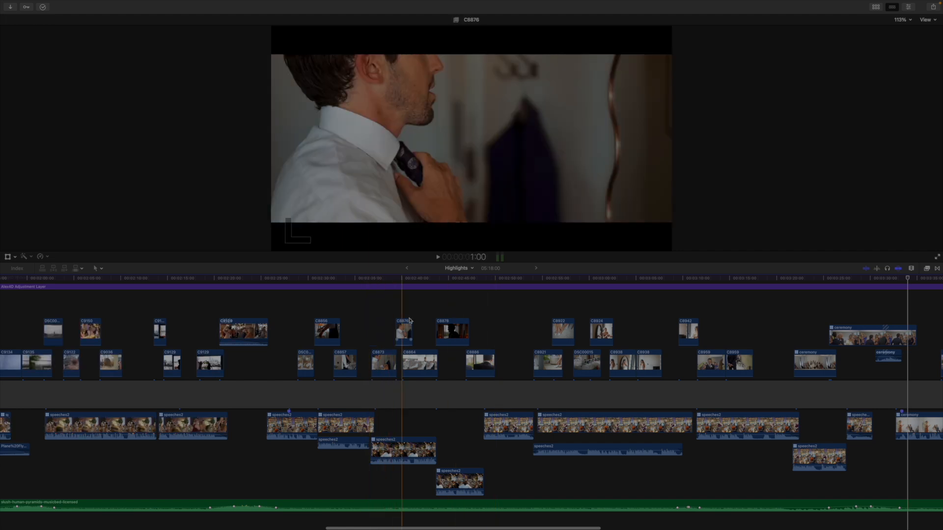
scroll(476, 317, "right", 4)
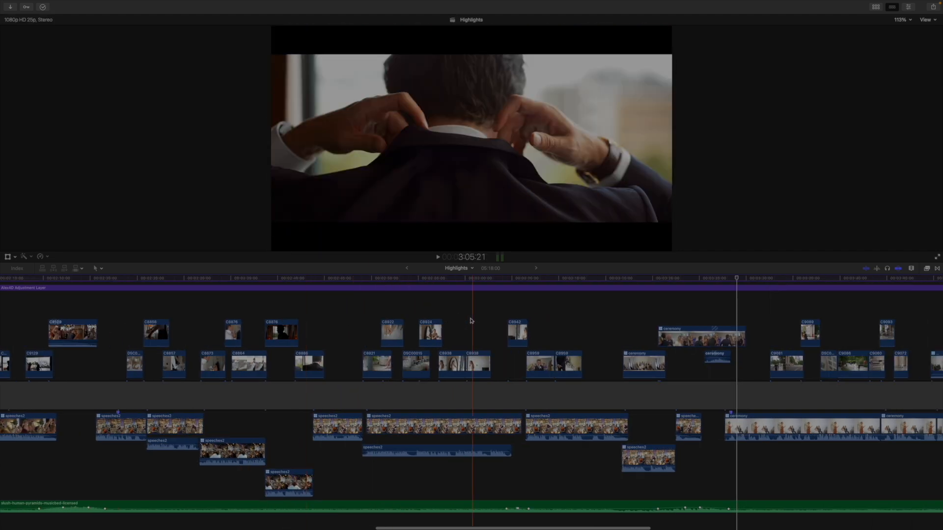
scroll(573, 319, "right", 6)
scroll(572, 320, "up", 1)
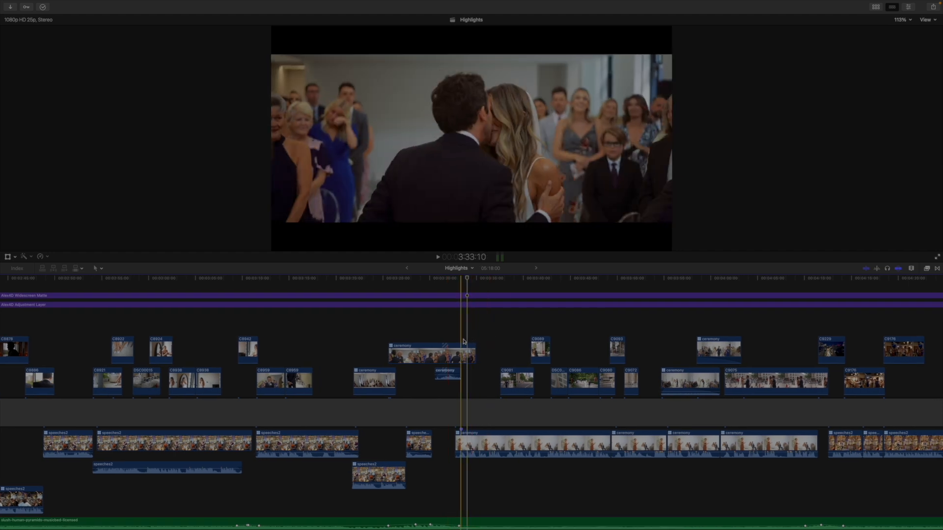
scroll(463, 341, "right", 3)
scroll(463, 341, "up", 1)
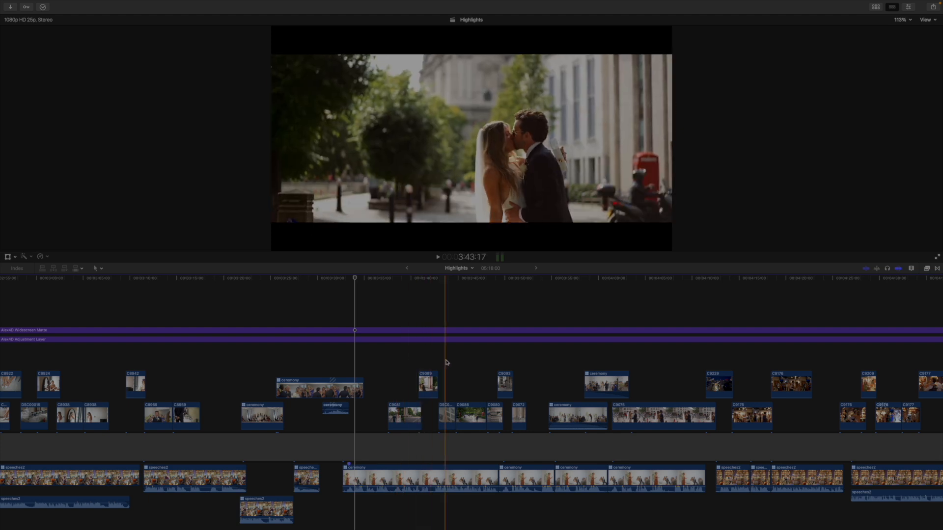
Step: Play the ceremony reading from near its start through the couple's street walk, and pause on their outdoor kiss
key("super+minus")
key("super+minus")
scroll(446, 362, "down", 3)
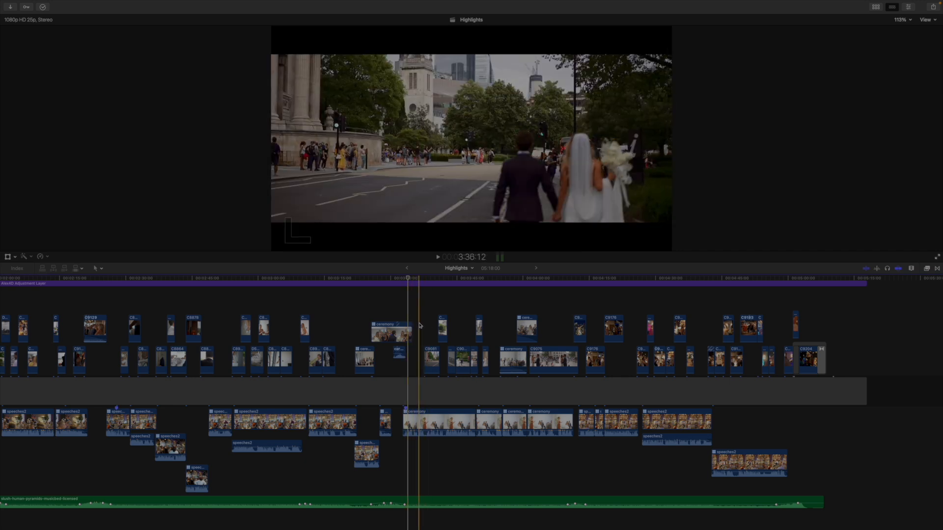
key("space")
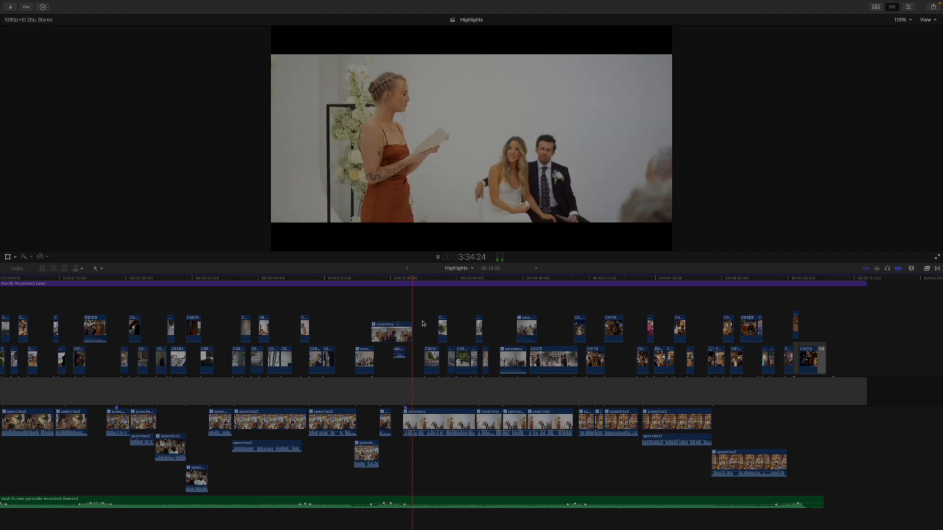
scroll(427, 326, "right", 2)
scroll(427, 325, "up", 2)
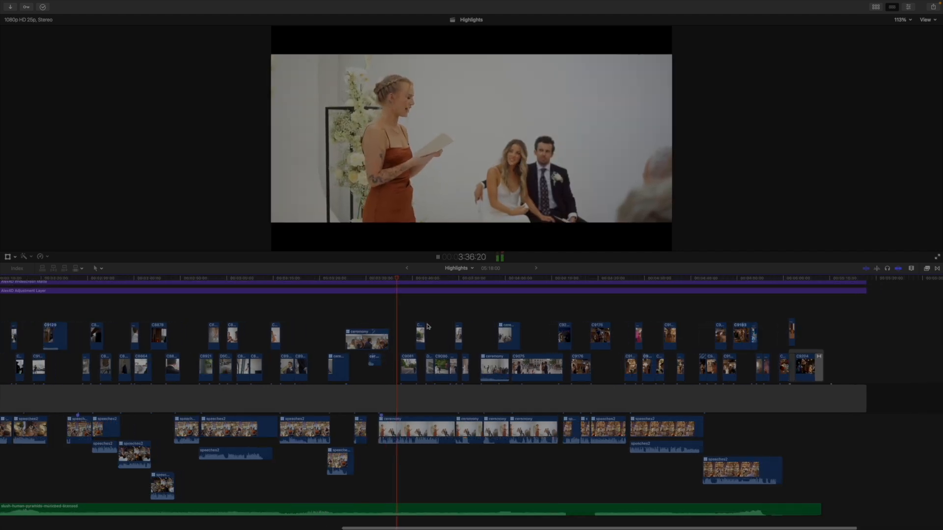
scroll(427, 324, "right", 1)
scroll(426, 324, "right", 1)
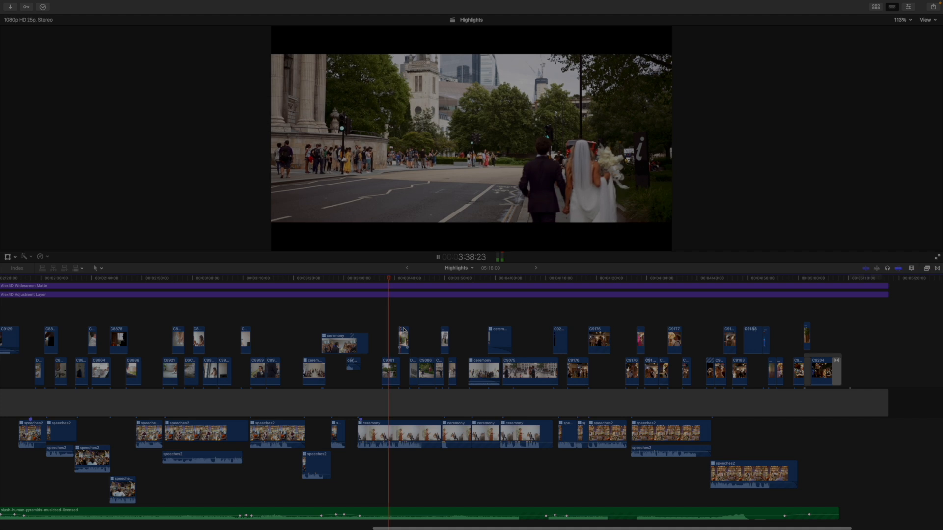
scroll(403, 329, "up", 2)
scroll(403, 330, "right", 1)
scroll(403, 329, "up", 1)
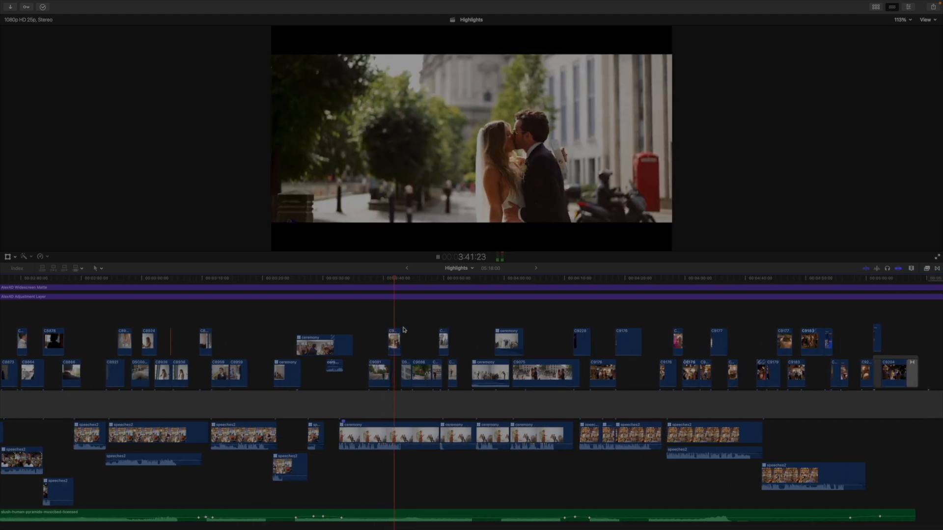
key("space")
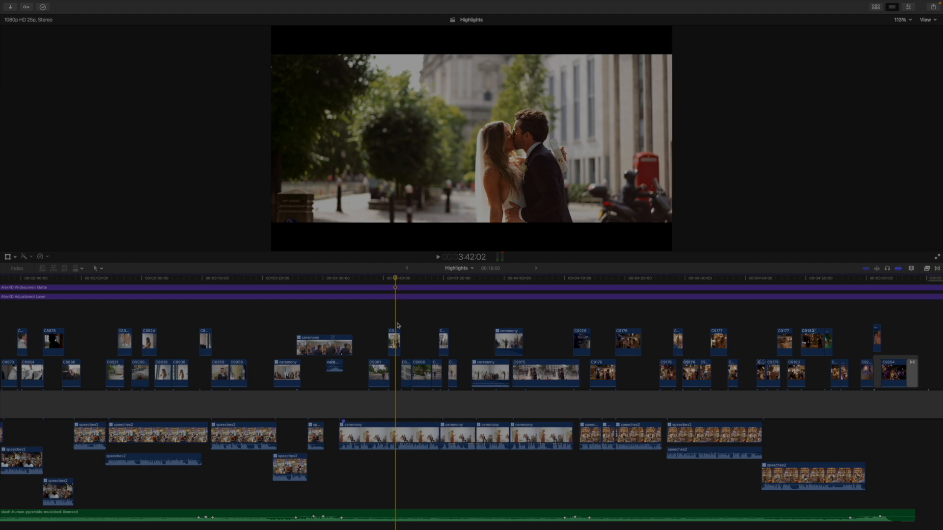
Step: Play from the couple's kiss to the red phone box shot, and select the framed photographs clip between them
key("space")
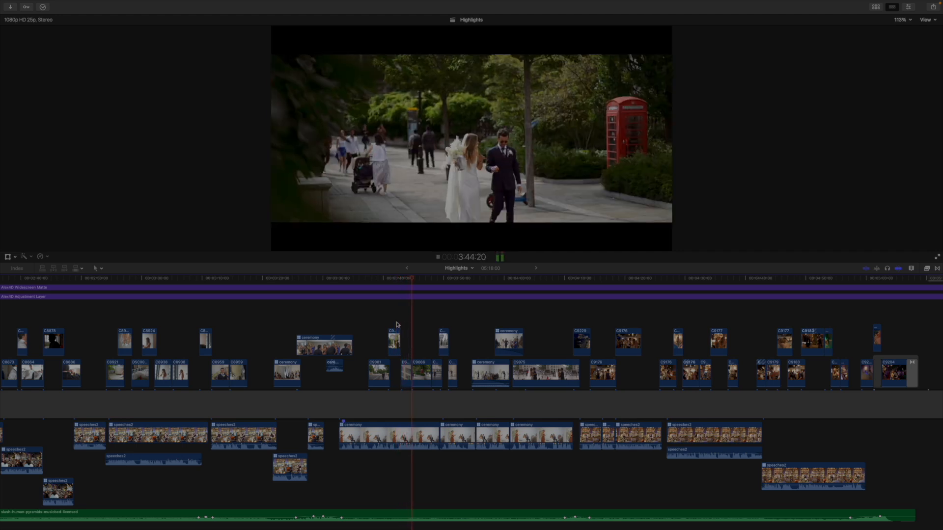
key("super+equal")
key("super+equal")
key("space")
left_click(388, 374)
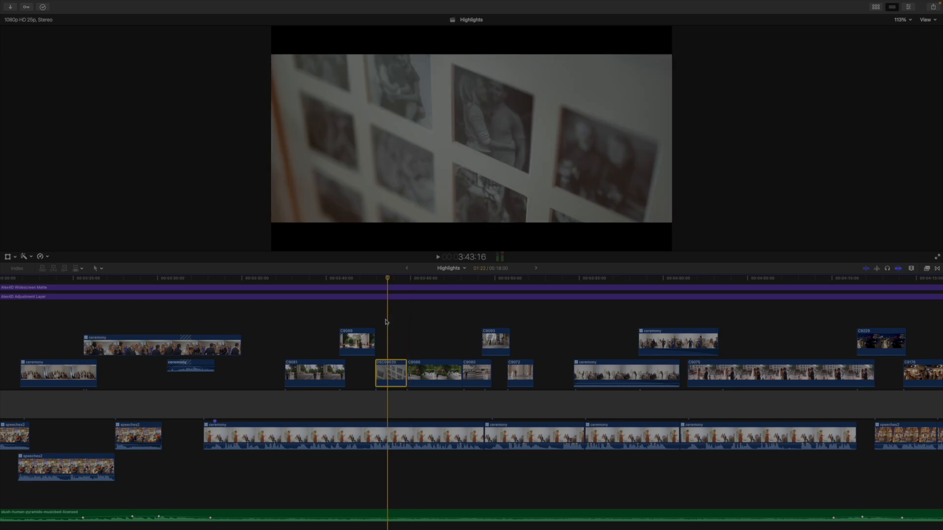
Step: Play from the framed photographs clip through the couple's outdoor cutaways, and pause on the reader beside the seated couple
key("space")
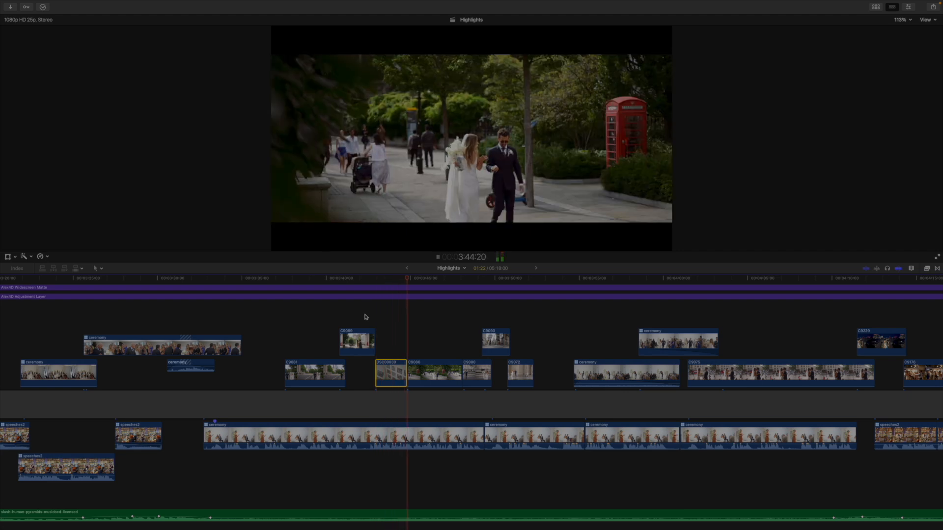
scroll(415, 328, "down", 3)
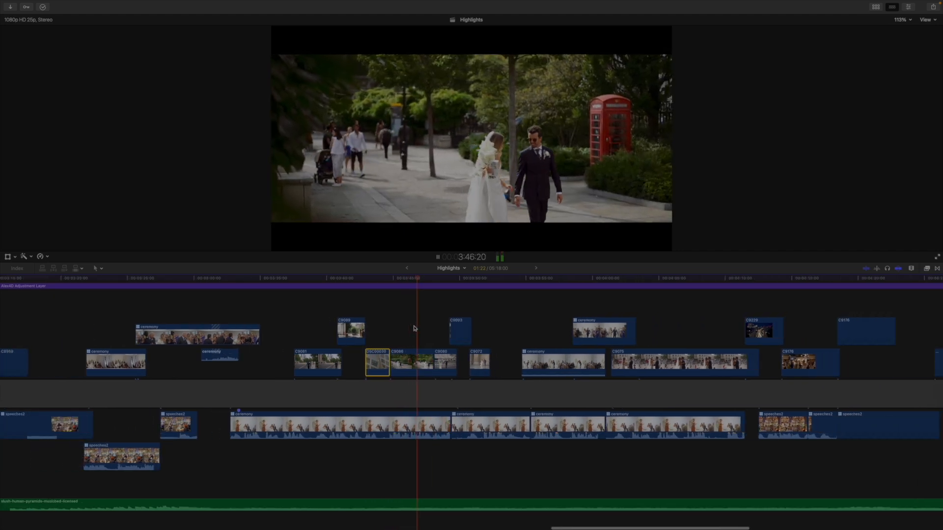
key("space")
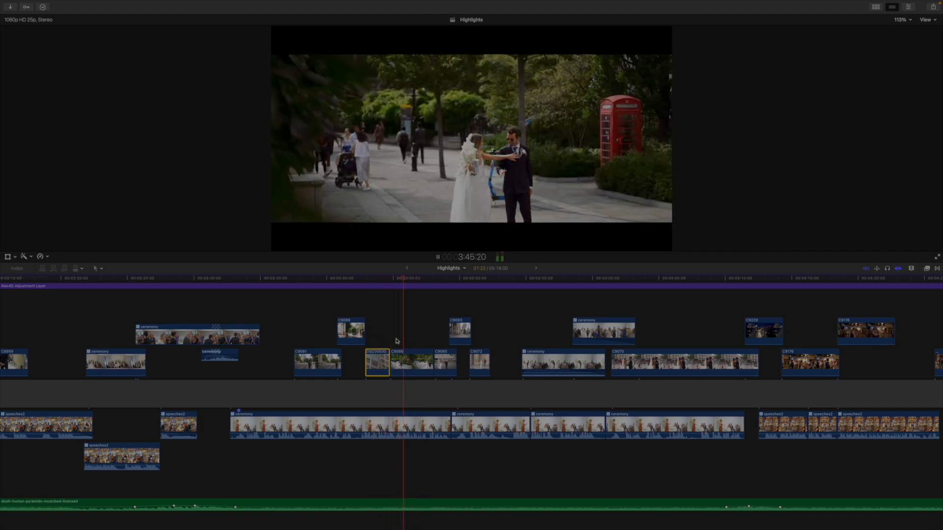
scroll(397, 341, "down", 1)
scroll(396, 342, "right", 2)
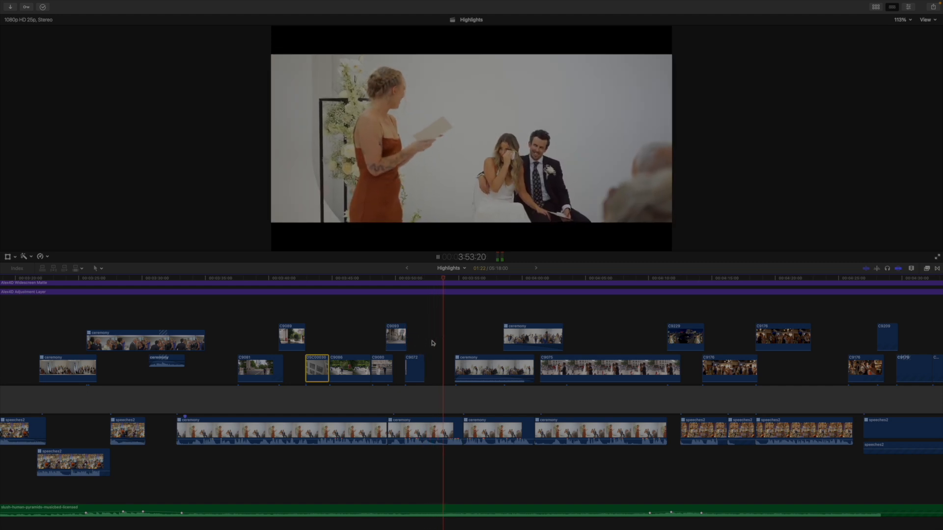
key("space")
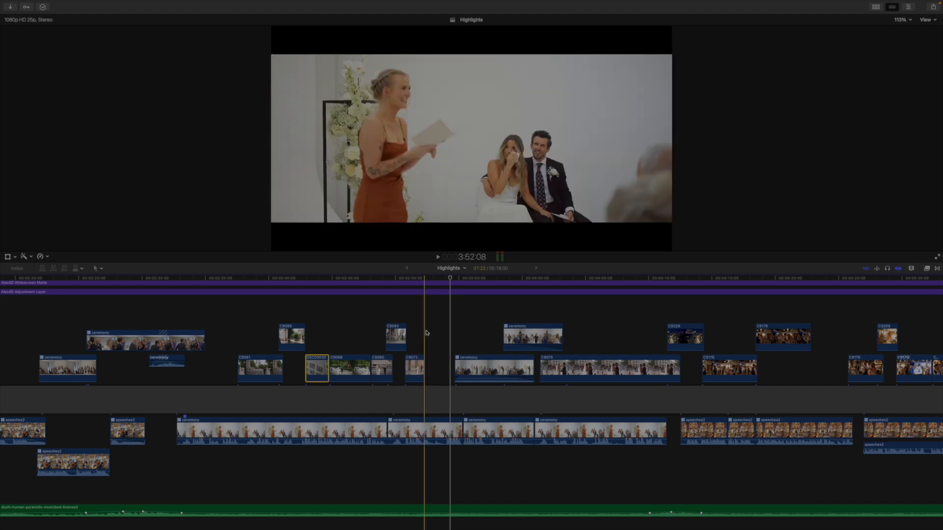
Step: Replay the reader's return on camera, then select the ceremony reading clip under it and review the preceding outdoor cutaways
left_click(425, 333)
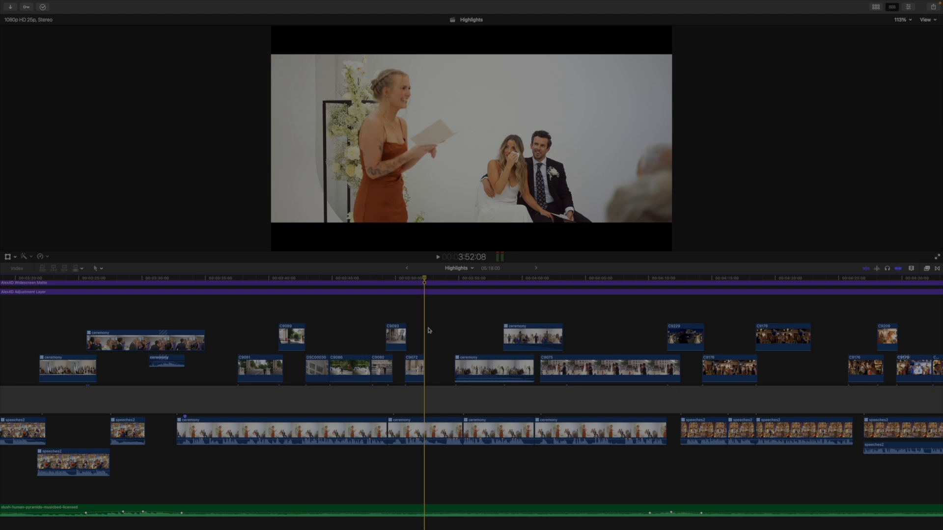
key("space")
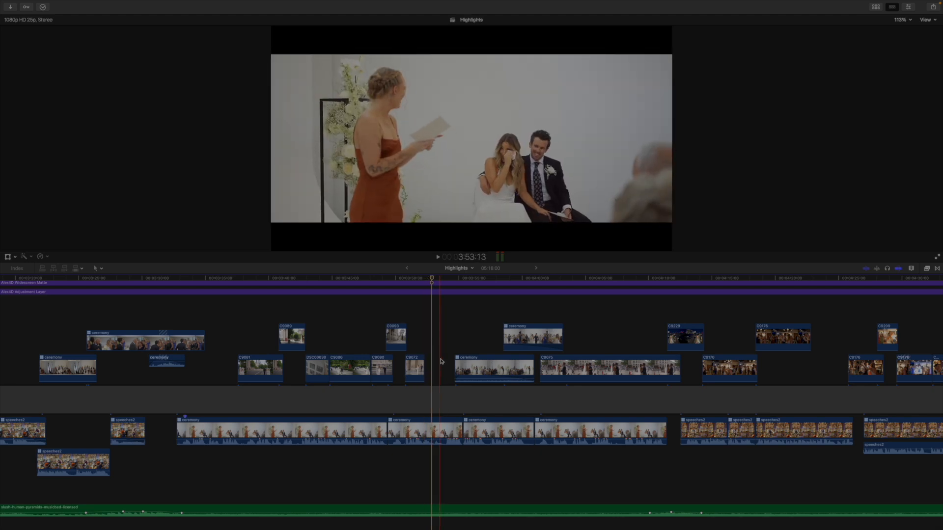
key("c")
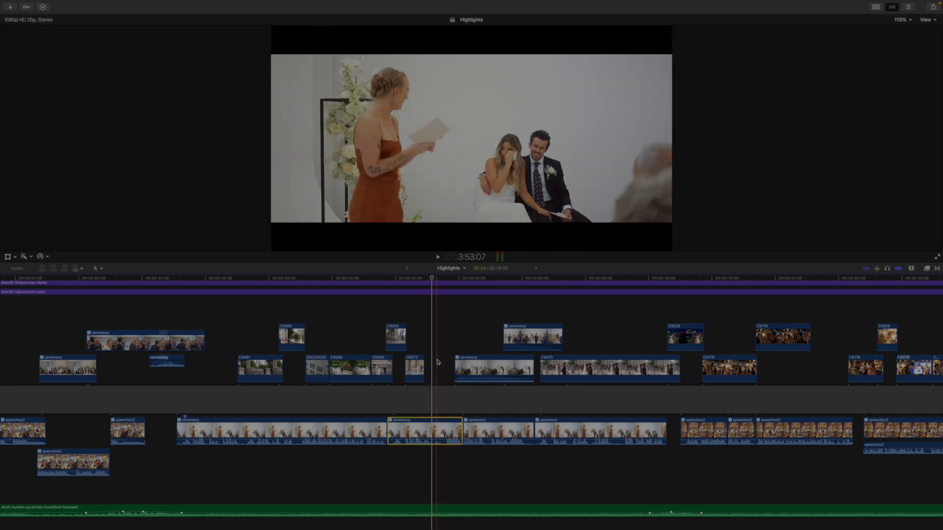
key("space")
key("super+equal")
key("space")
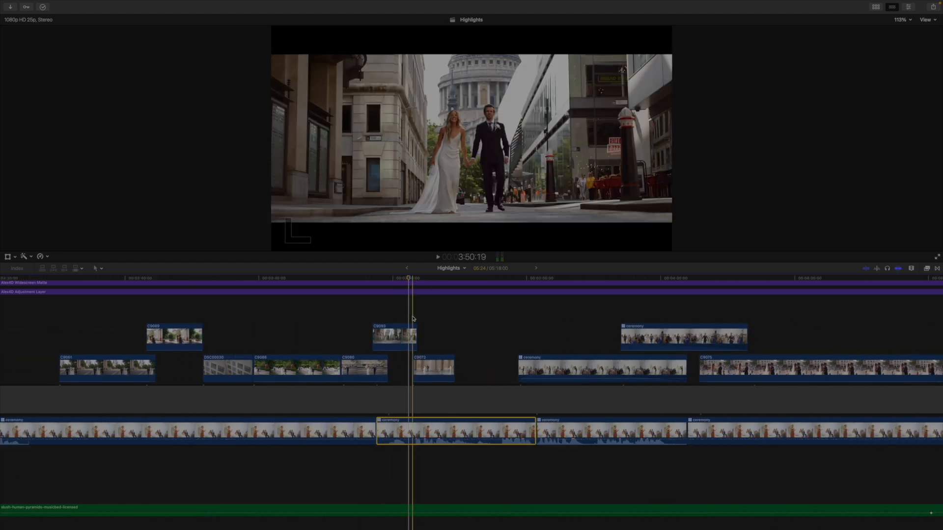
Step: Step frame by frame back and forth across the cut from the couple's street walk to their shot beside the stone columns
key("super+equal")
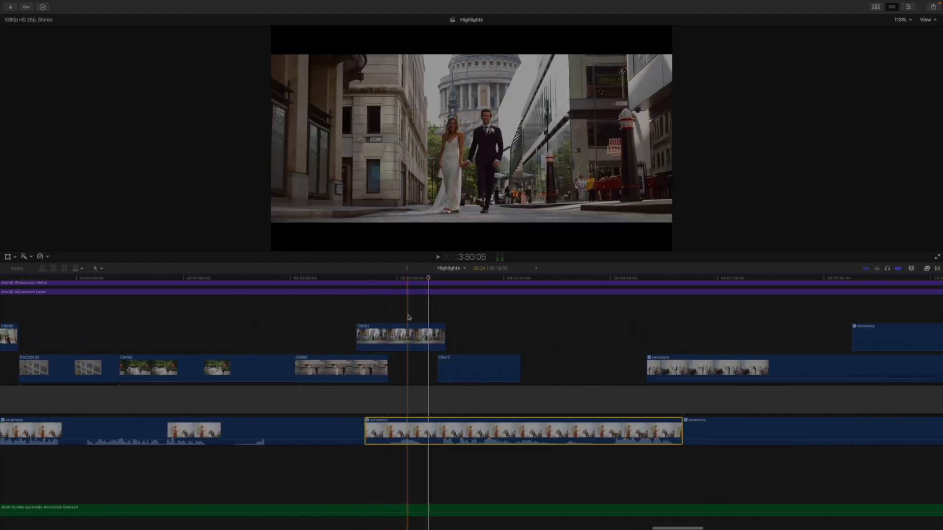
left_click(439, 315)
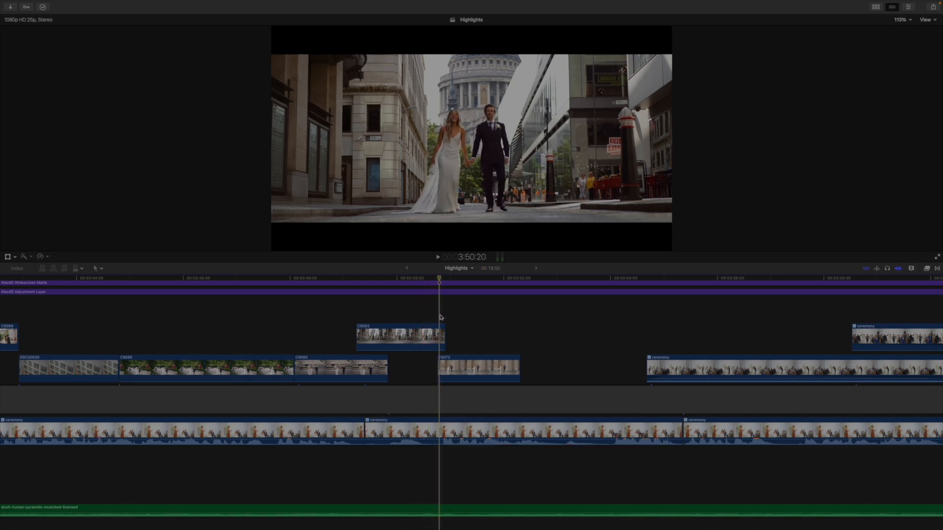
key("Right")
key("Right")
key("Right")
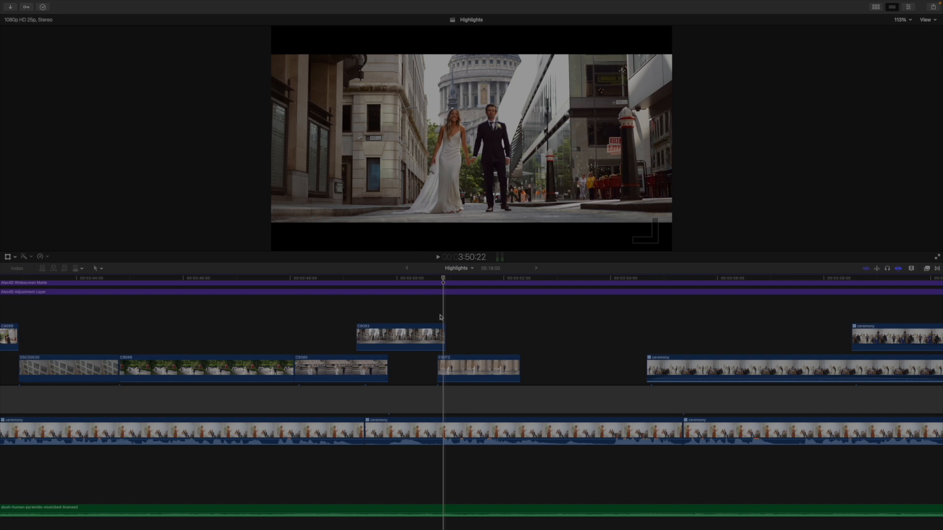
key("Left")
key("Right")
key("Left")
key("Right")
key("Left")
key("Right")
key("Left")
key("Right")
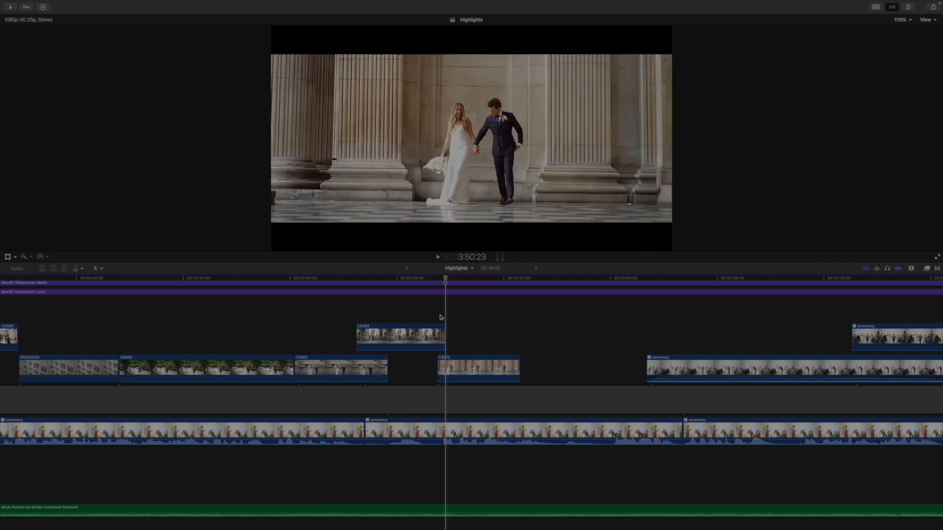
key("Left")
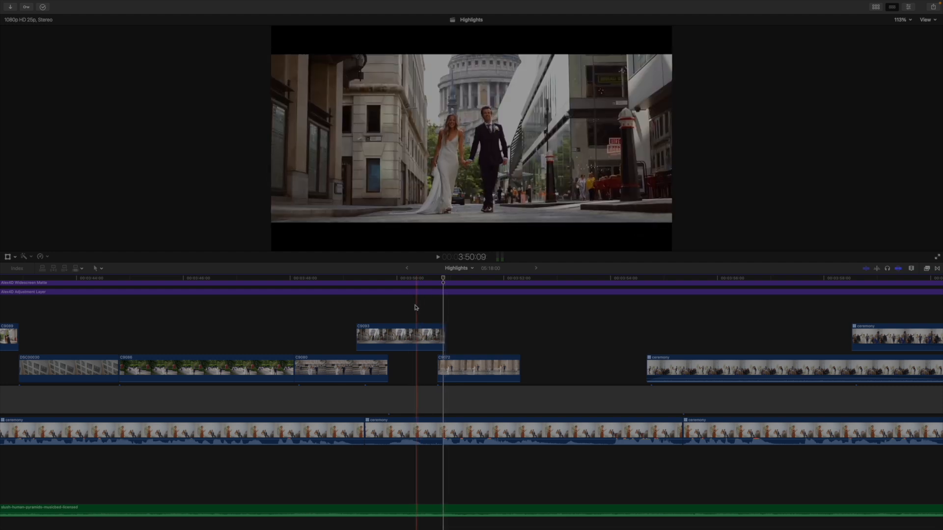
Step: Replay the cut from the street walk to the stone columns shot, and continue playing to the reader beside the seated couple
key("space")
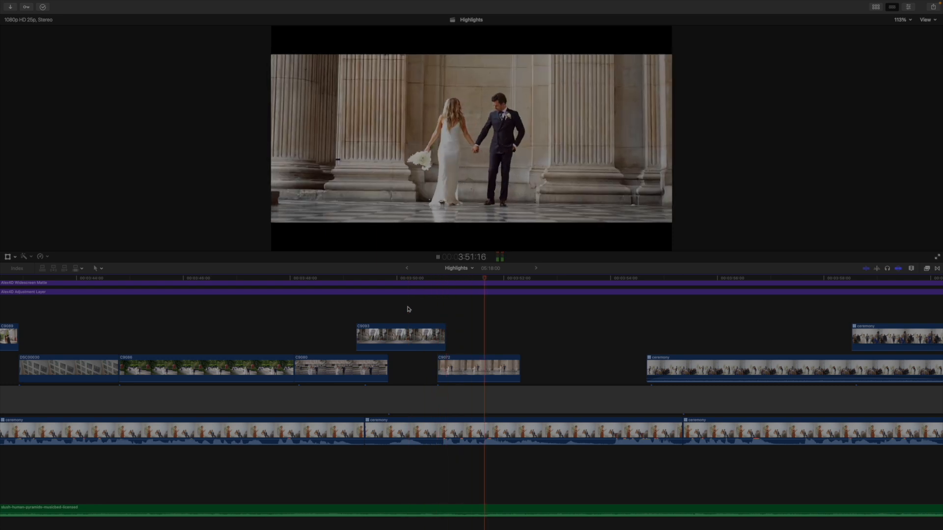
key("space")
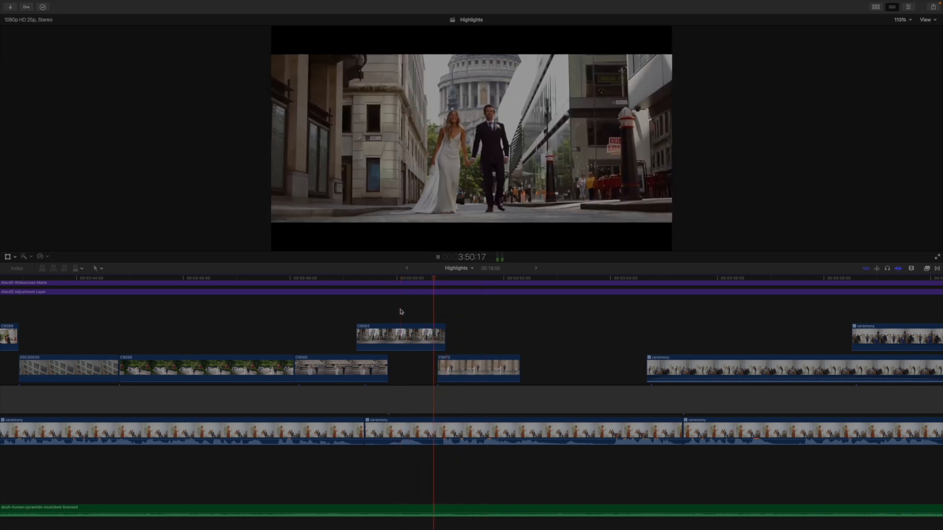
key("space")
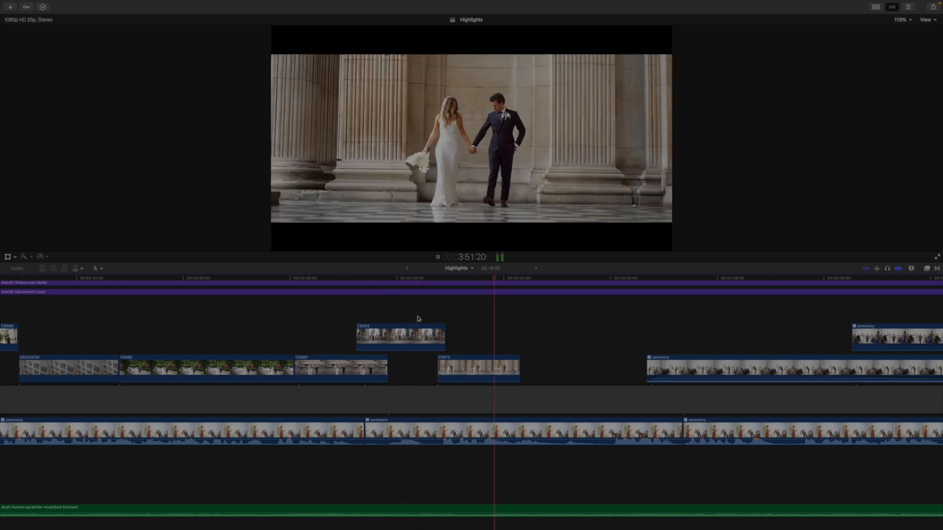
scroll(419, 318, "right", 3)
key("super+minus")
key("super+minus")
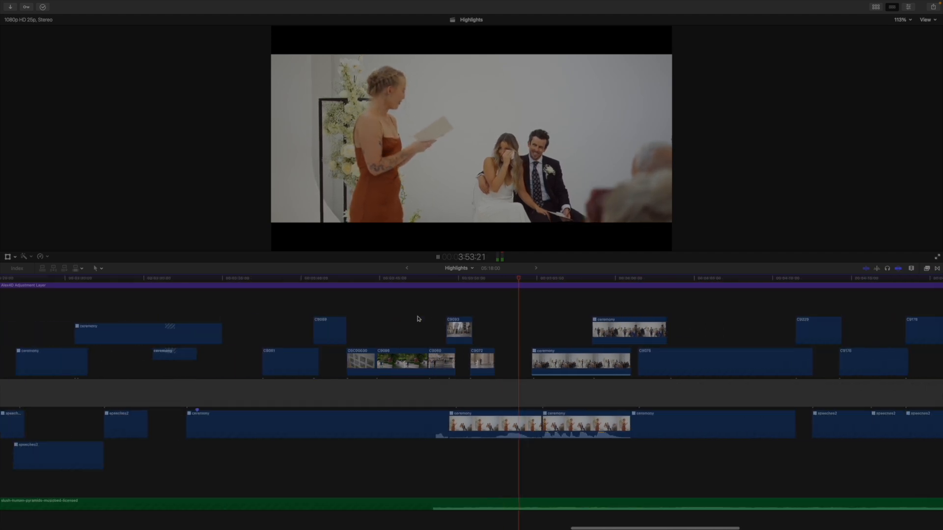
Step: Return to the couple's street walk and replay its transition into the stone columns shot
key("space")
key("super+equal")
key("super+equal")
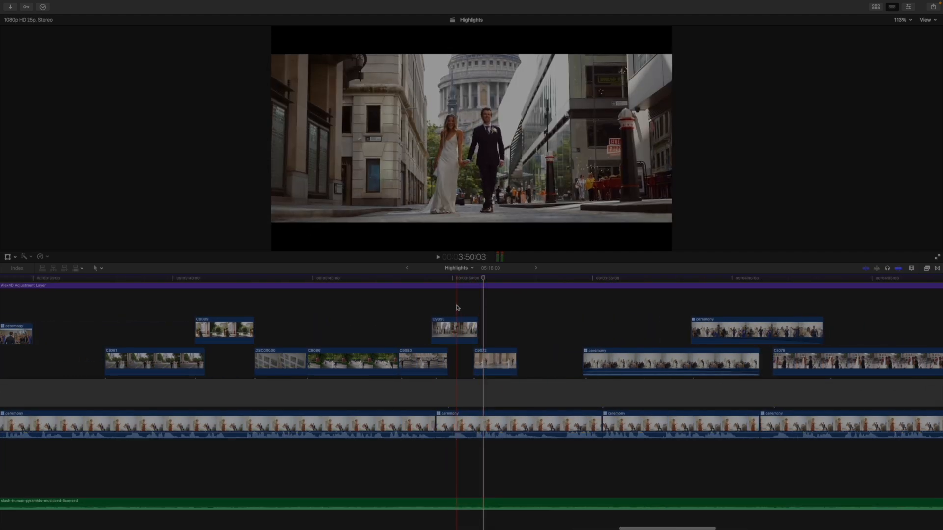
key("space")
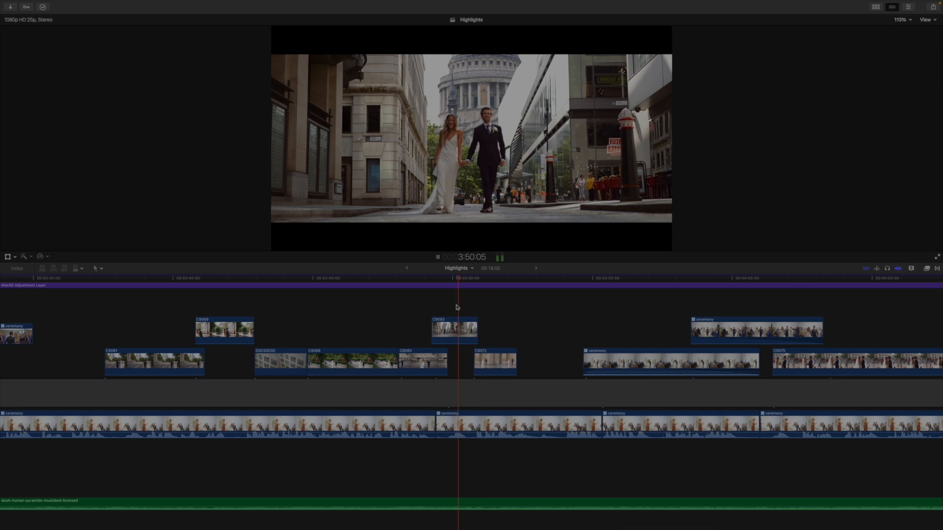
key("space")
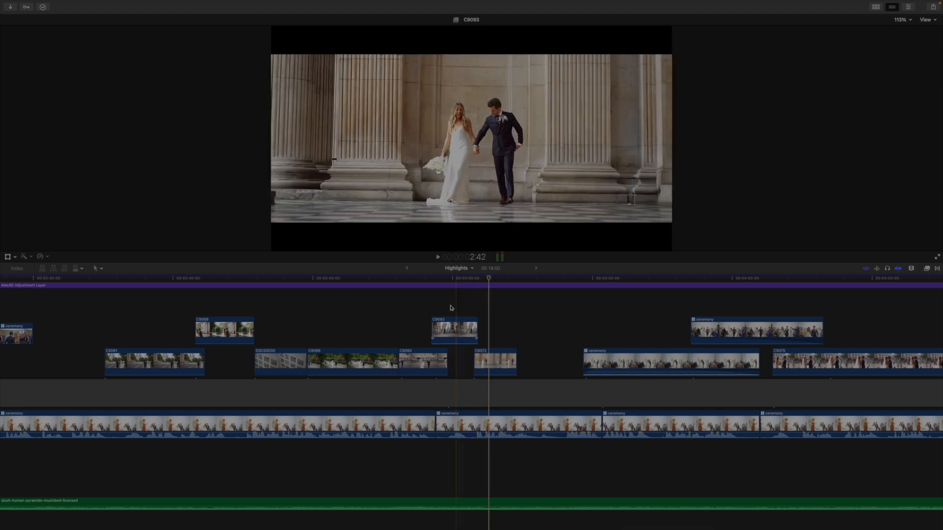
key("space")
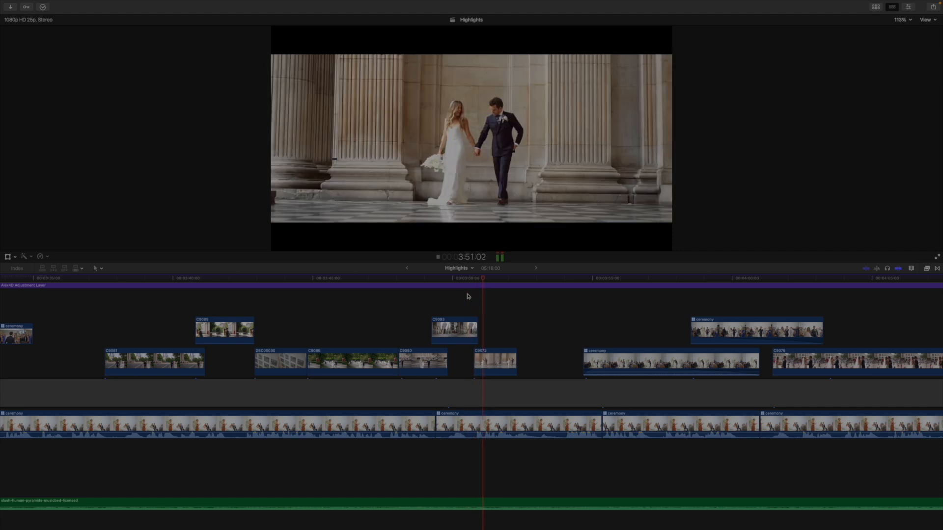
Step: Continue playing from the stone columns shot through the couple at the altar to their confetti exit
key("super+minus")
scroll(467, 295, "right", 5)
key("super+equal")
key("super+equal")
key("super+minus")
key("super+minus")
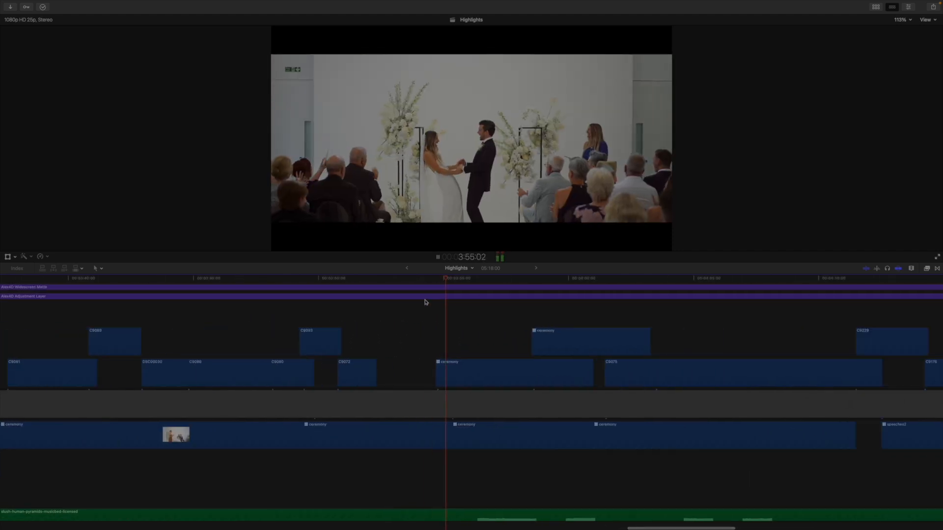
scroll(424, 300, "right", 4)
key("super+minus")
scroll(390, 310, "left", 3)
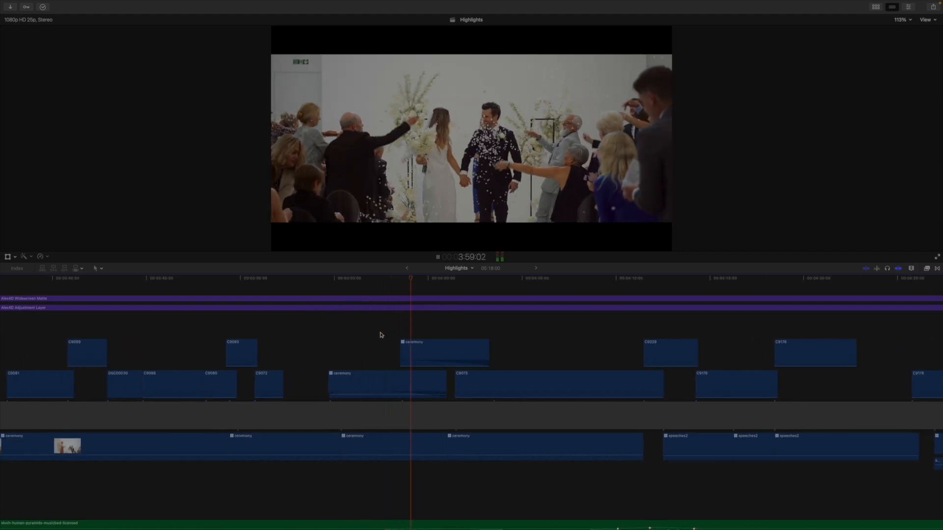
Step: Go back to the couple at the altar and play through the confetti exit to their veiled embrace above the street
key("space")
scroll(436, 346, "left", 3)
key("super+minus")
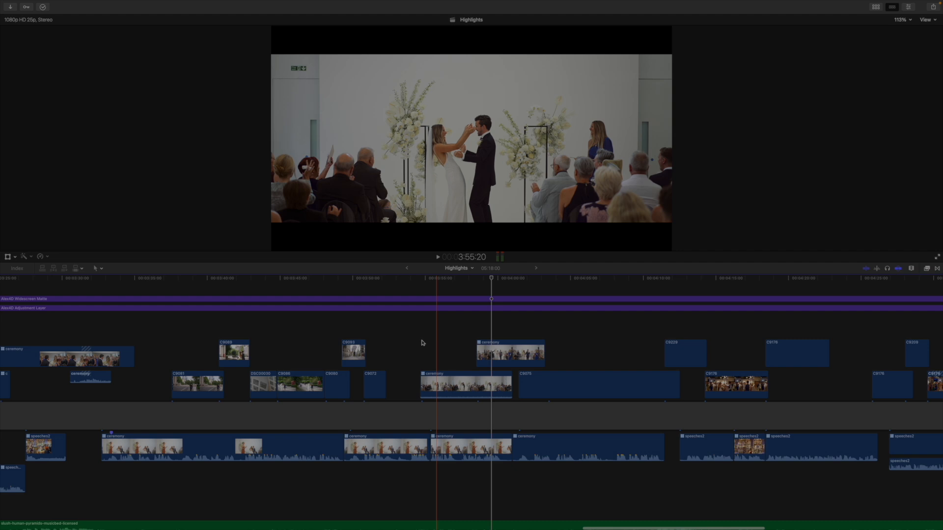
key("space")
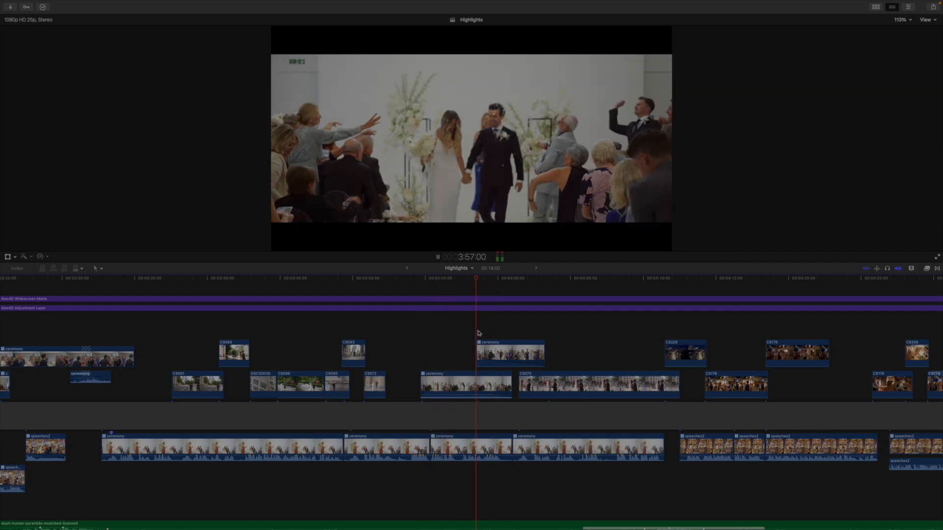
key("super+minus")
scroll(499, 347, "right", 1)
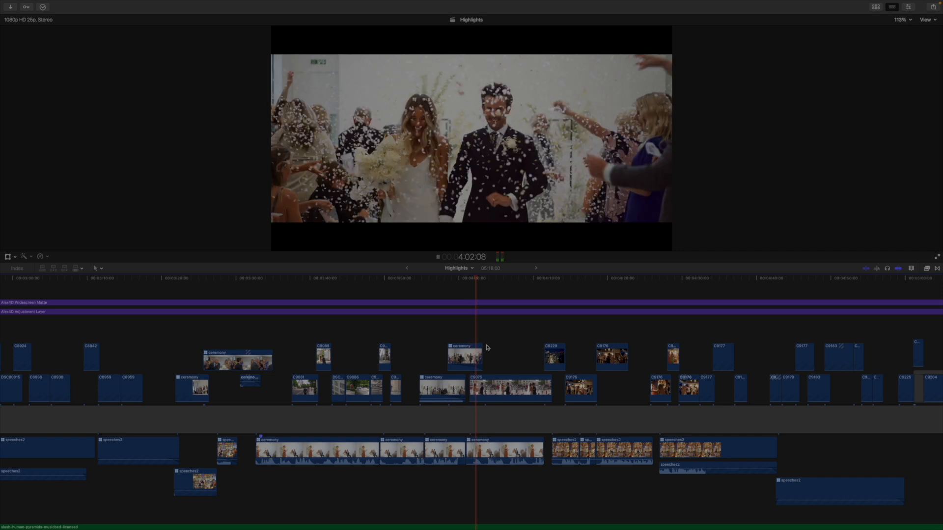
scroll(487, 348, "right", 2)
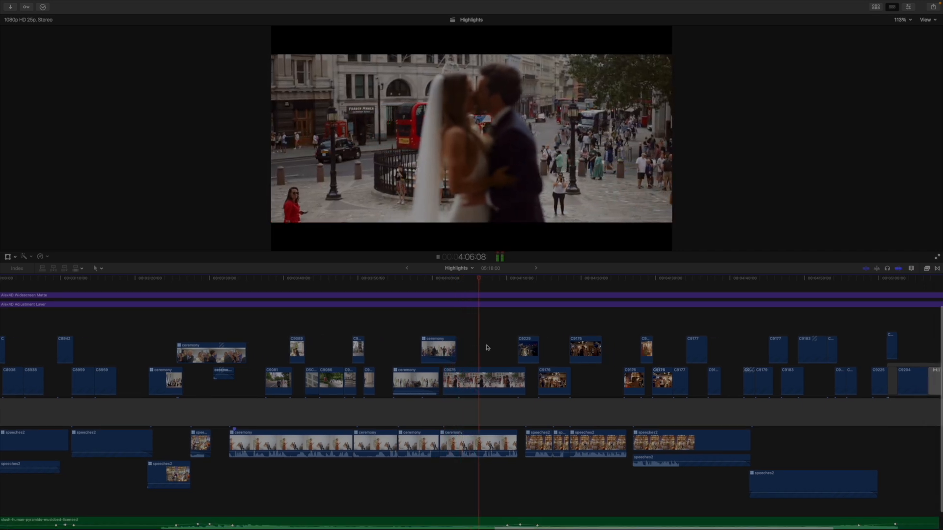
scroll(486, 347, "right", 2)
scroll(486, 348, "down", 1)
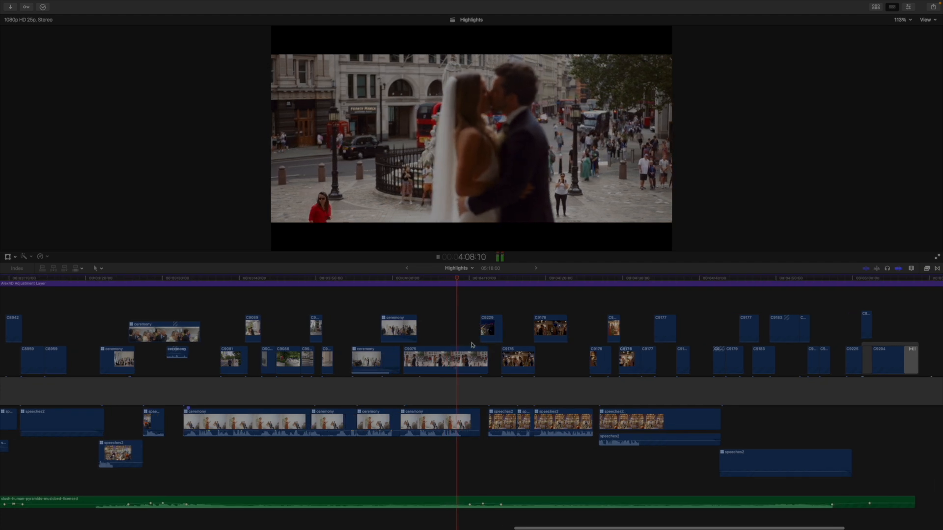
scroll(447, 328, "right", 1)
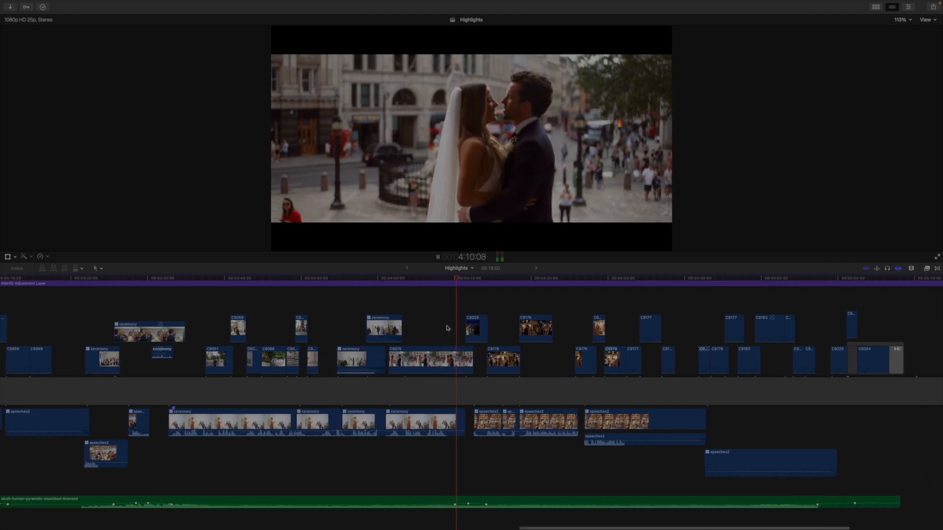
Step: Select the last ceremony reading clip, then the three speech clips after it, and look over the remaining timeline
left_click_drag(402, 449, 463, 415)
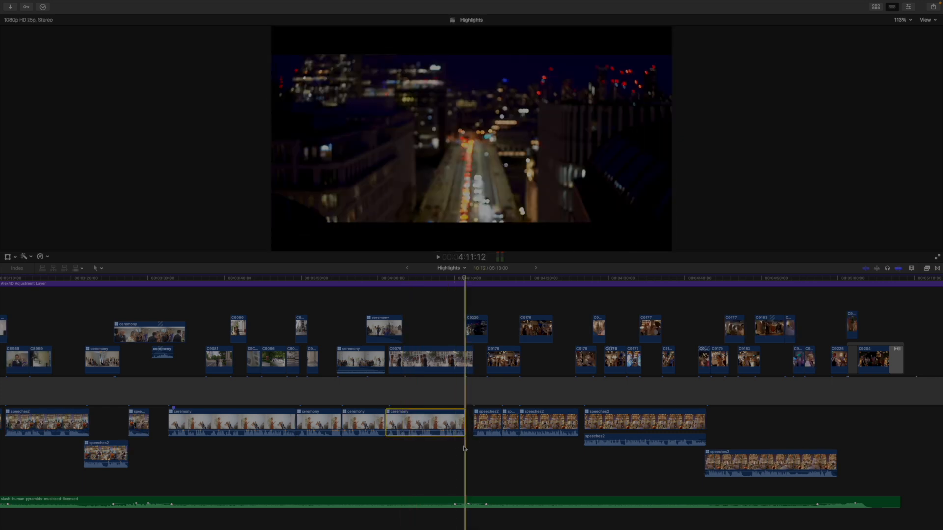
left_click_drag(480, 450, 561, 432)
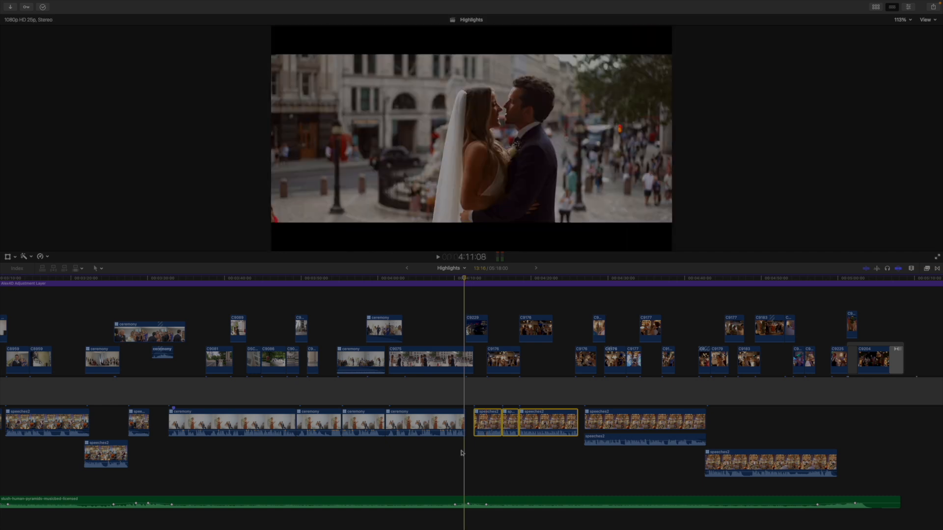
scroll(398, 456, "right", 10)
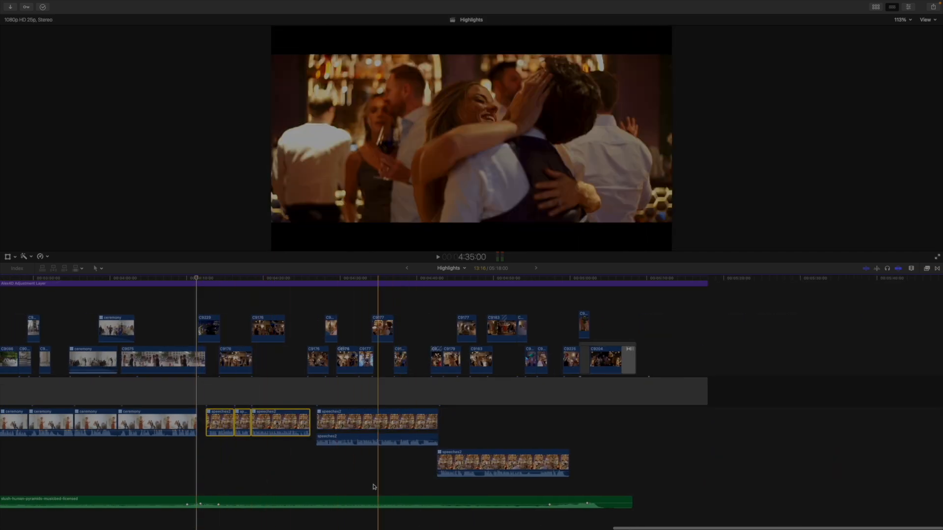
scroll(376, 483, "left", 6)
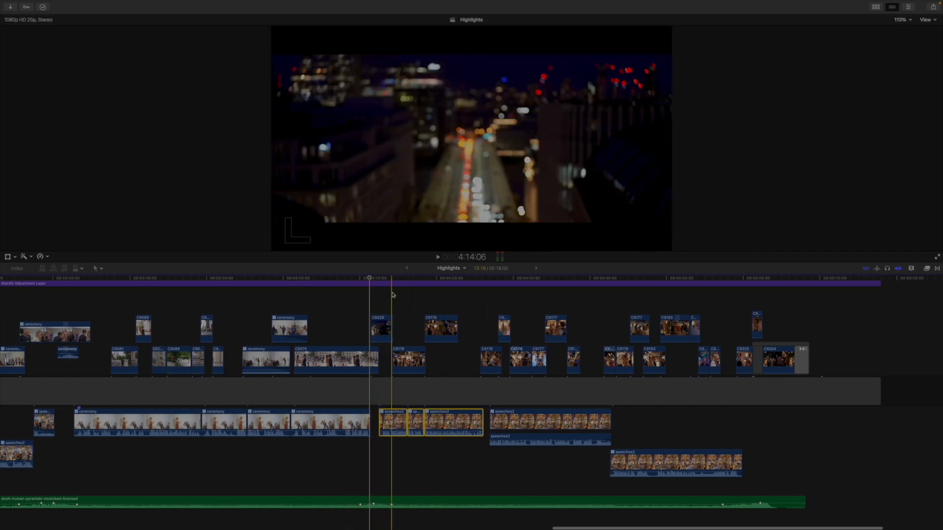
Step: Play the night city shot, select the two first dance clips after it, and play the dancing through to the groom by the bar
key("j")
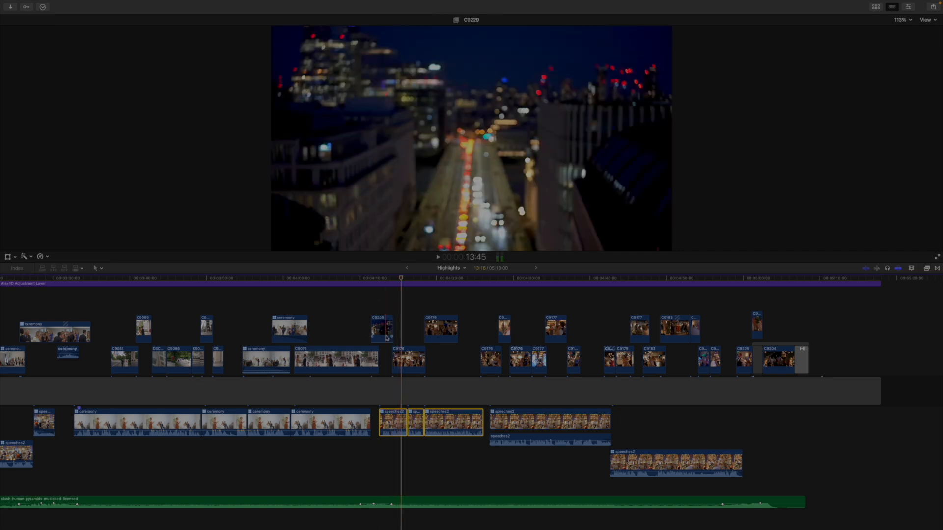
left_click_drag(408, 329, 463, 364)
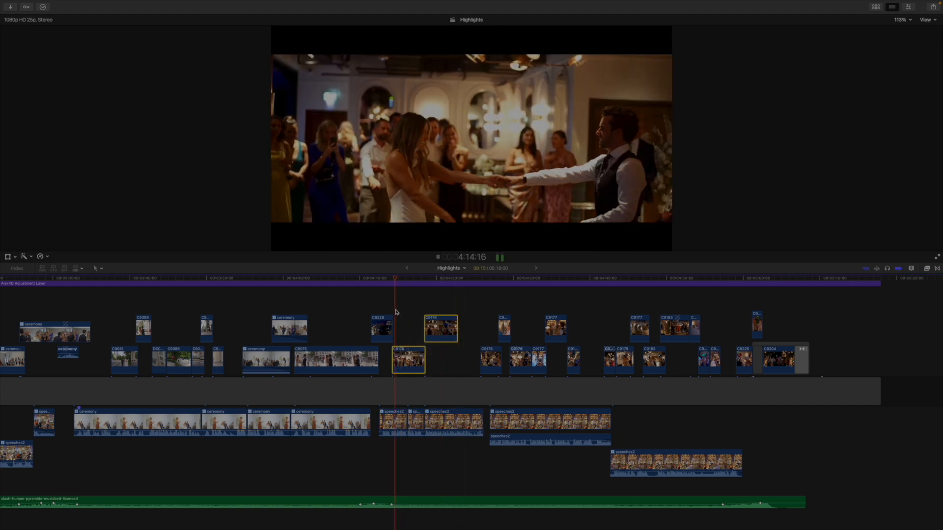
scroll(424, 319, "right", 3)
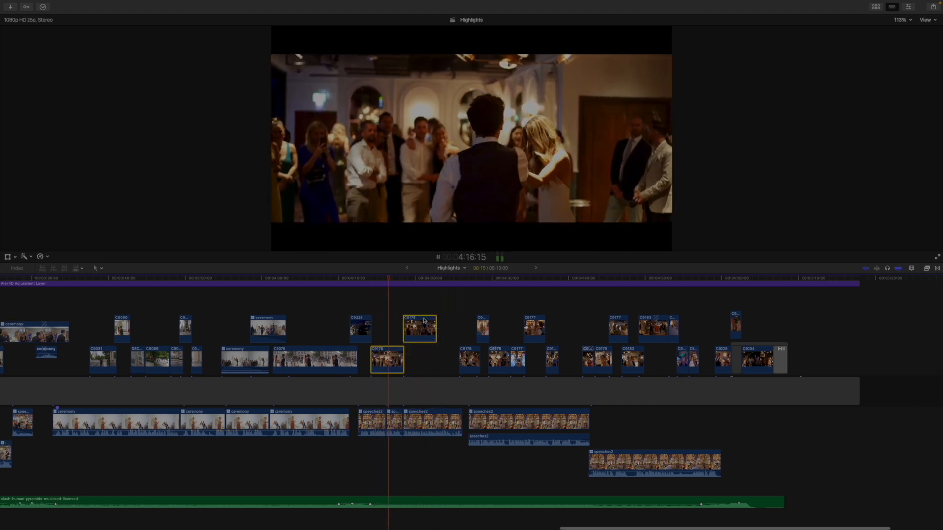
scroll(420, 320, "right", 1)
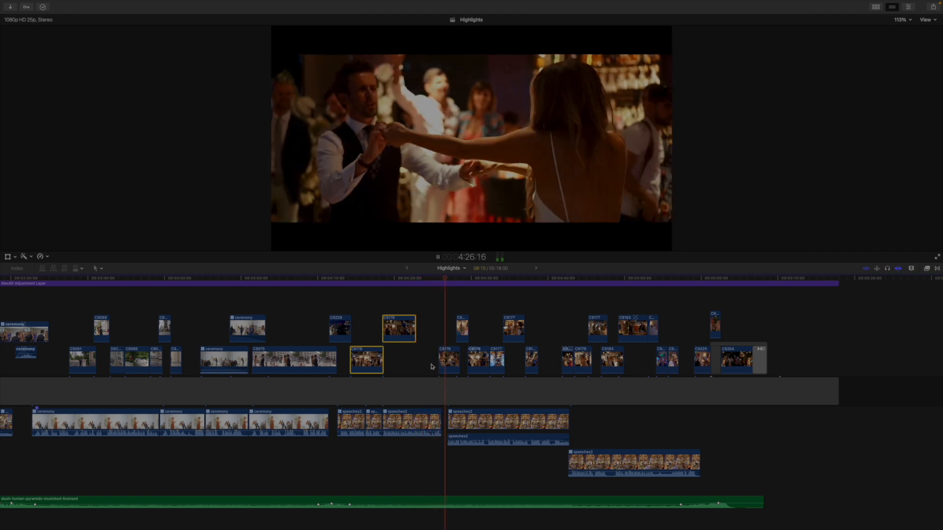
scroll(432, 366, "right", 3)
scroll(432, 366, "right", 3)
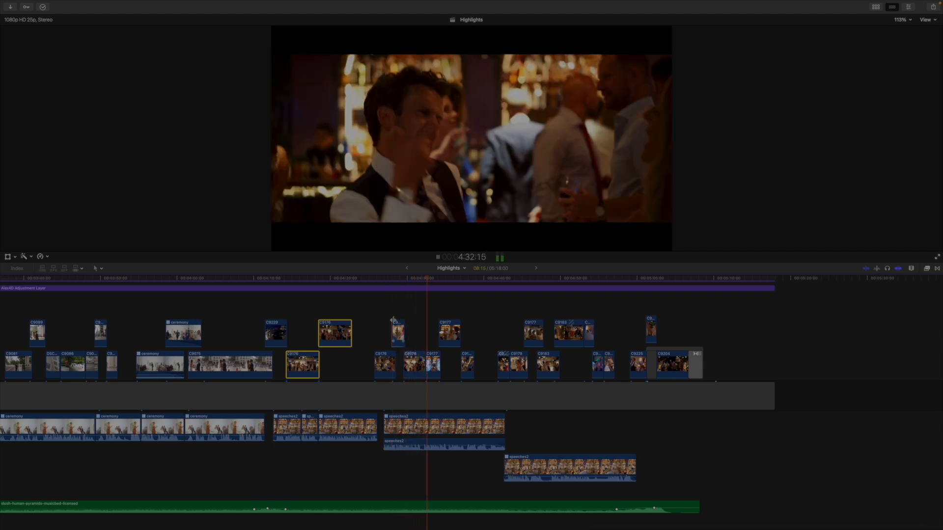
key("space")
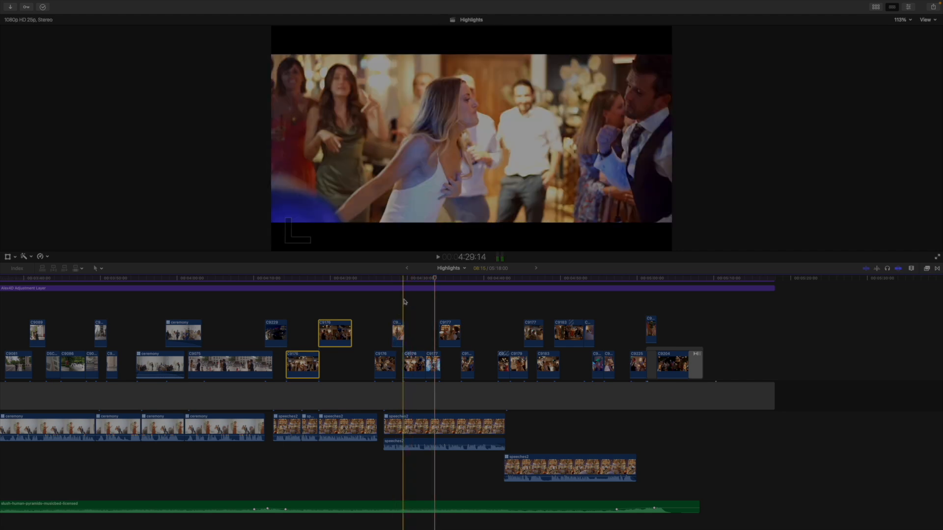
Step: Select the long speech clip under the dance shots and replay the couple's dance floor kiss through to the groom by the bar
left_click(416, 426)
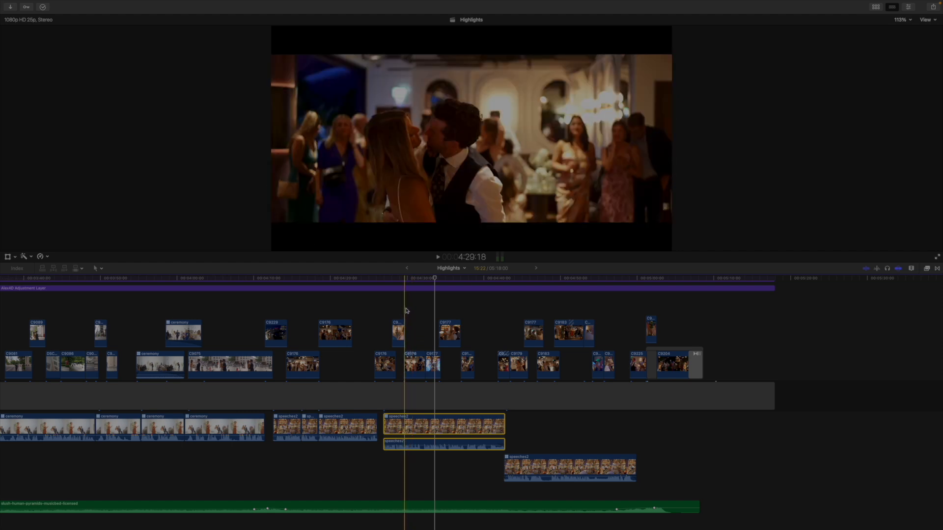
key("space")
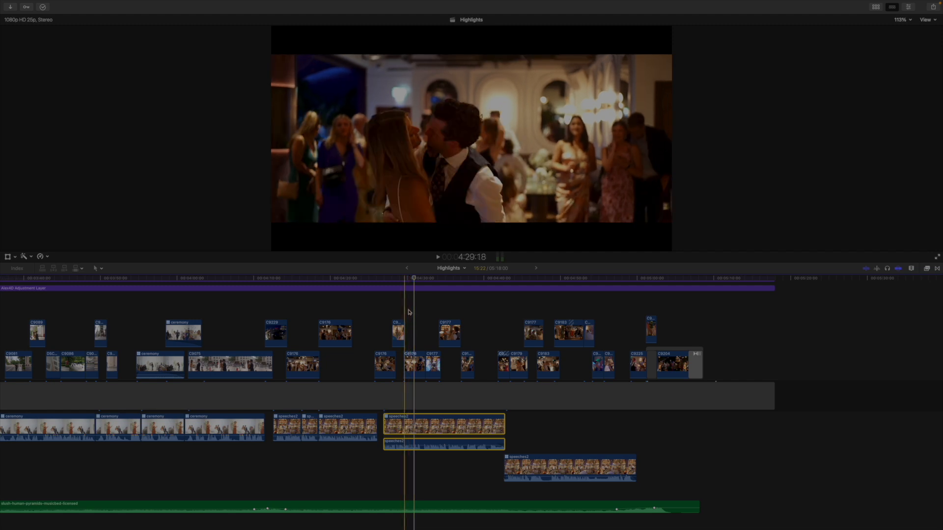
key("space")
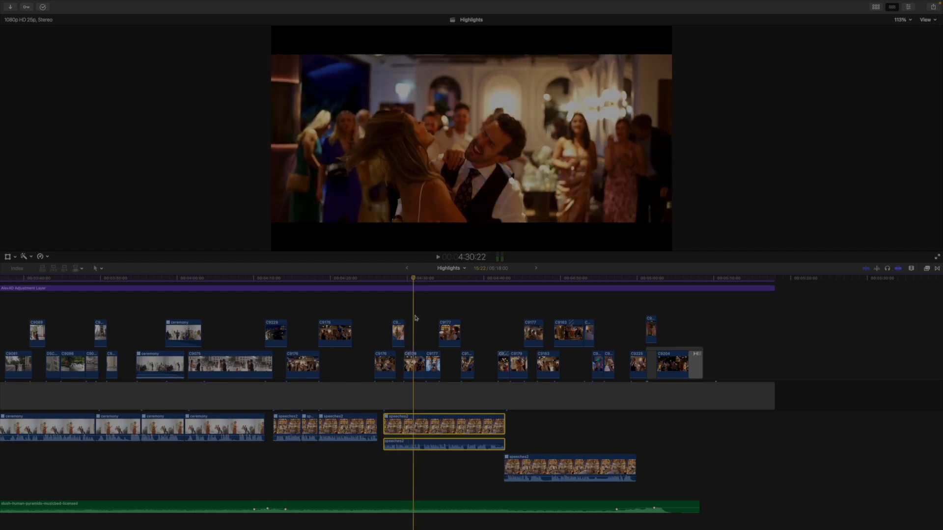
key("space")
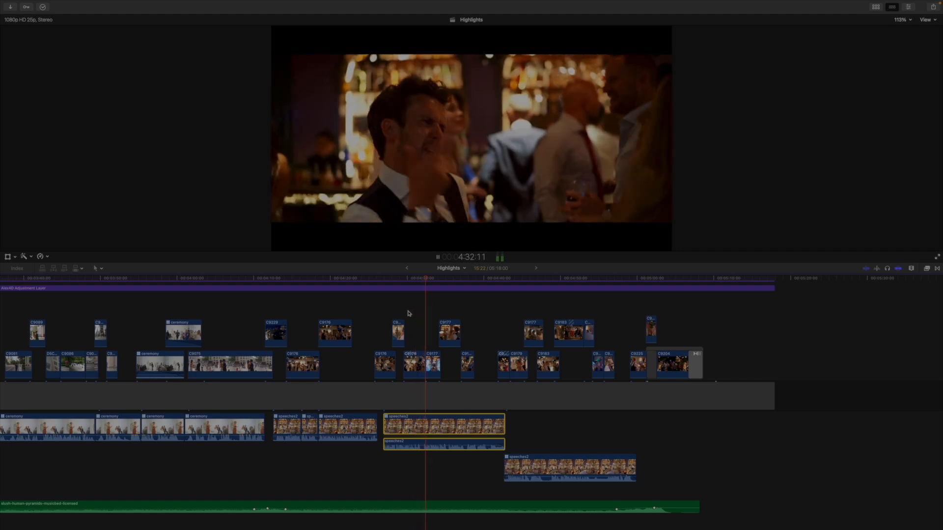
Step: Replay the couple's dance floor embrace through to the wide shot of them dancing in front of the band
left_click(407, 313)
key("space")
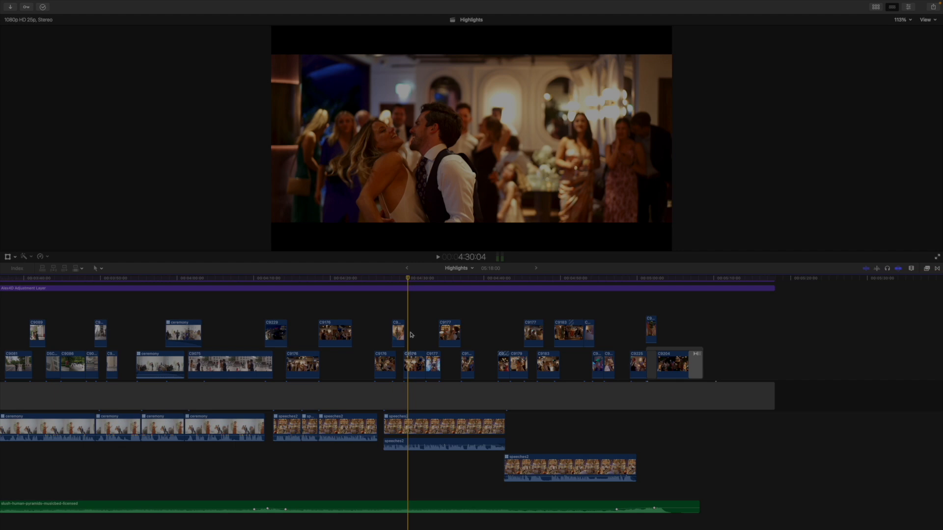
key("space")
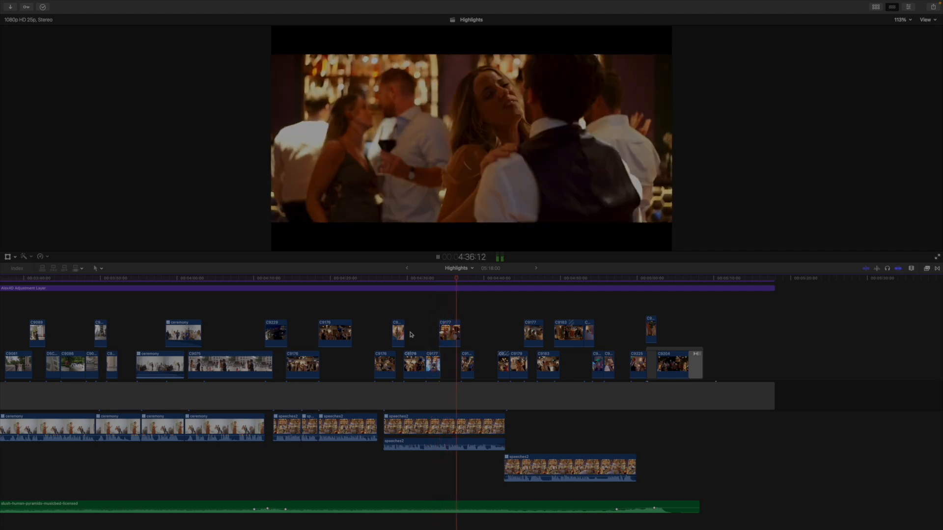
key("space")
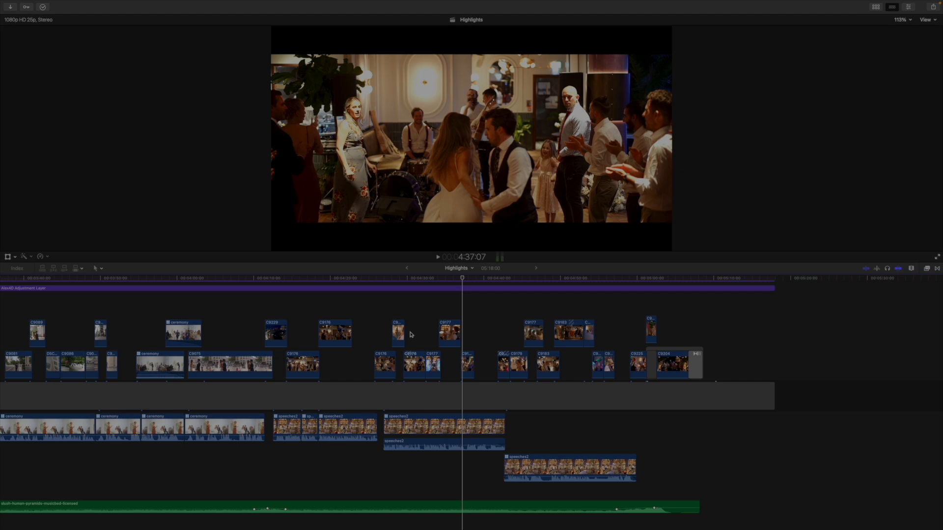
Step: Go back slightly and play through the speech shot, the hugging guests and the party dancing to the man cheering with a raised arm
left_click(447, 307)
key("space")
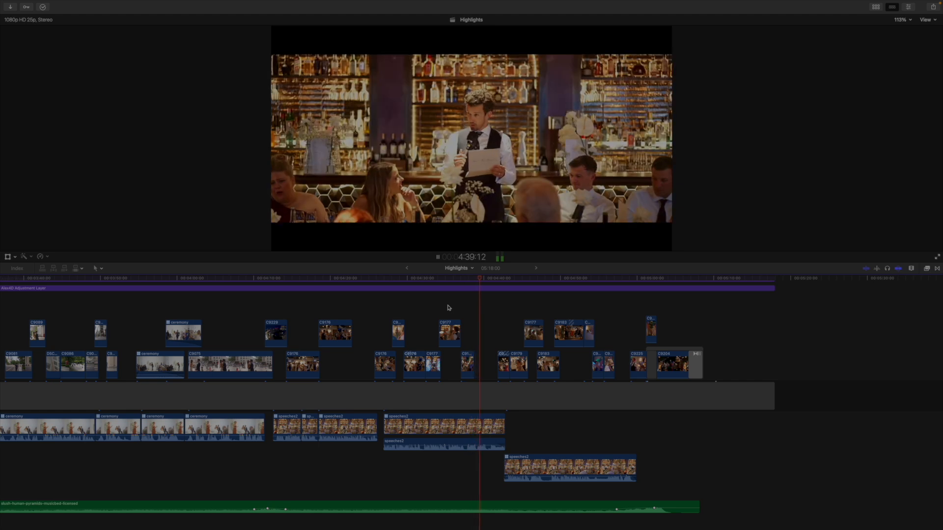
scroll(447, 308, "right", 2)
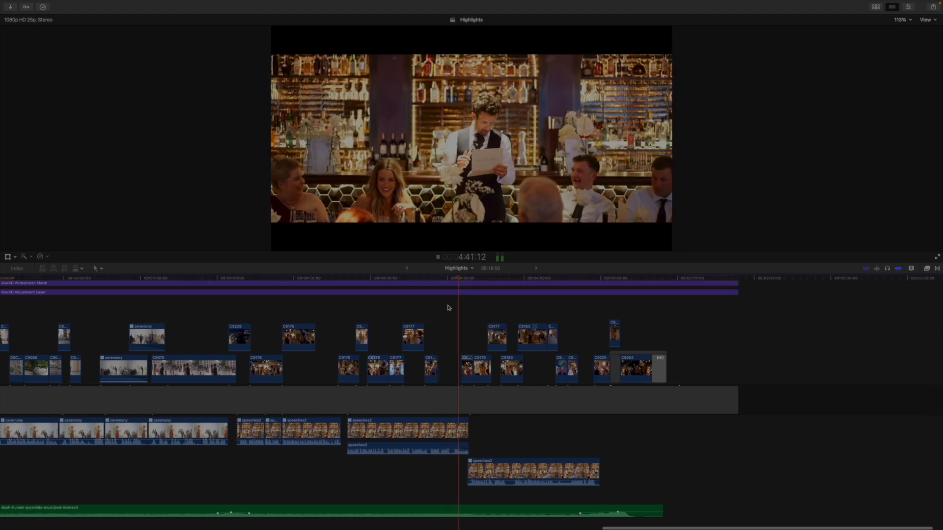
scroll(448, 307, "right", 1)
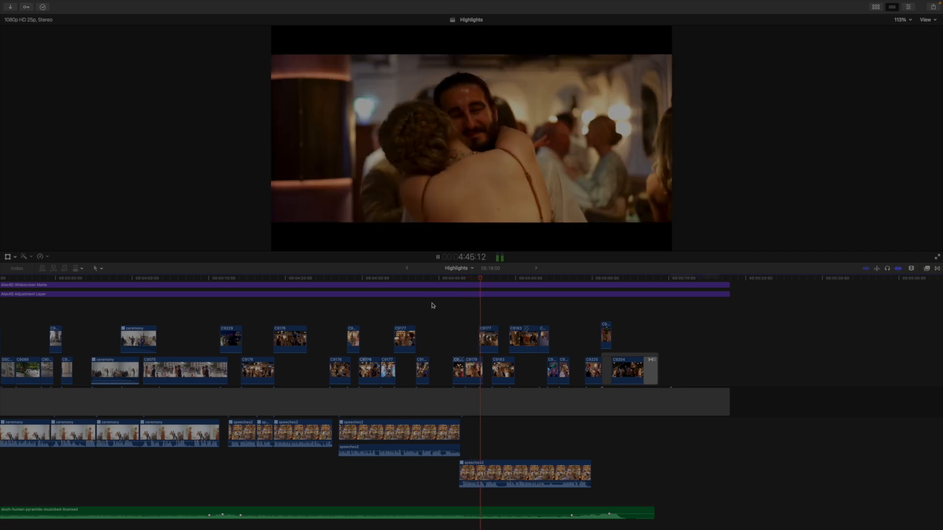
scroll(432, 305, "right", 1)
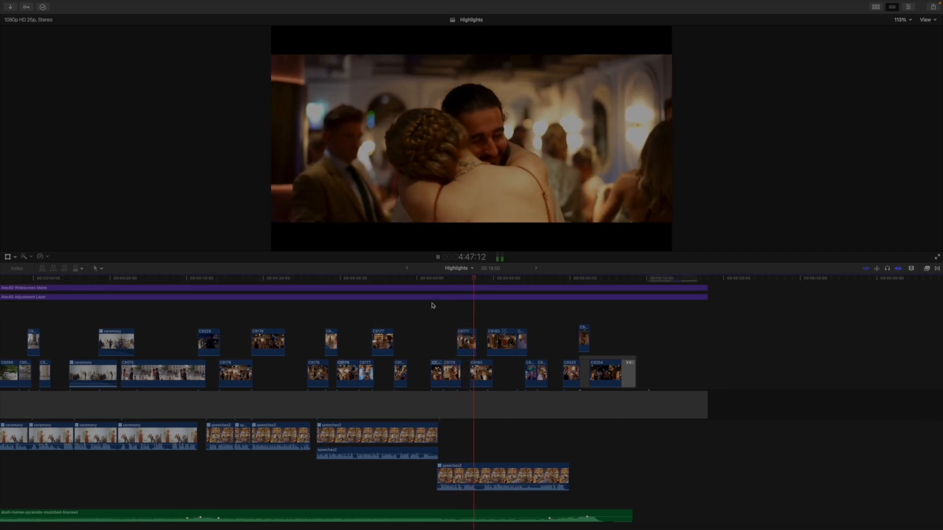
scroll(433, 306, "down", 1)
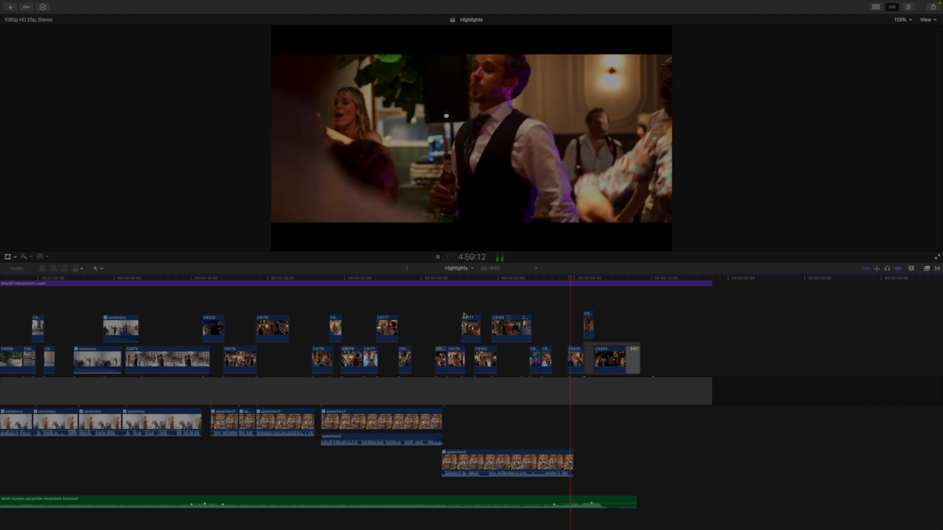
key("space")
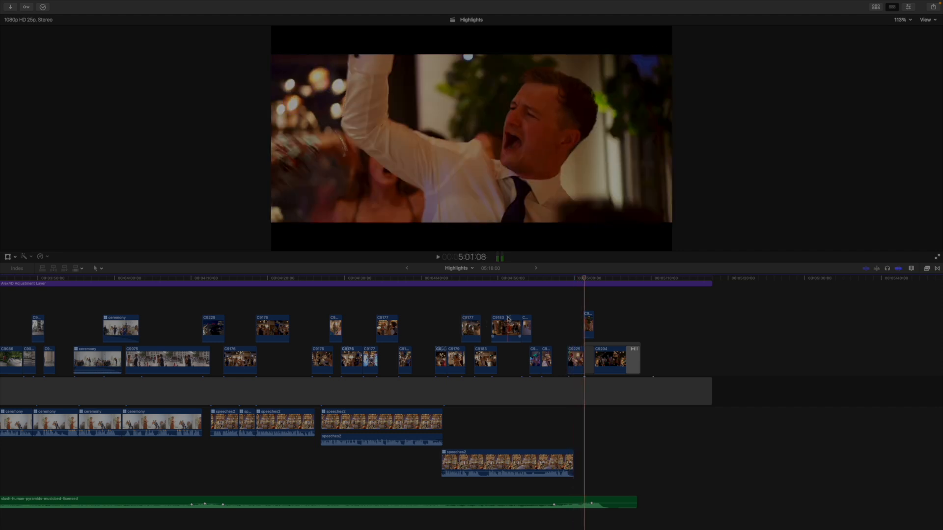
Step: Select the five party dancing clips above the last speech clip, then select only the last short one and play around them
scroll(530, 392, "left", 1)
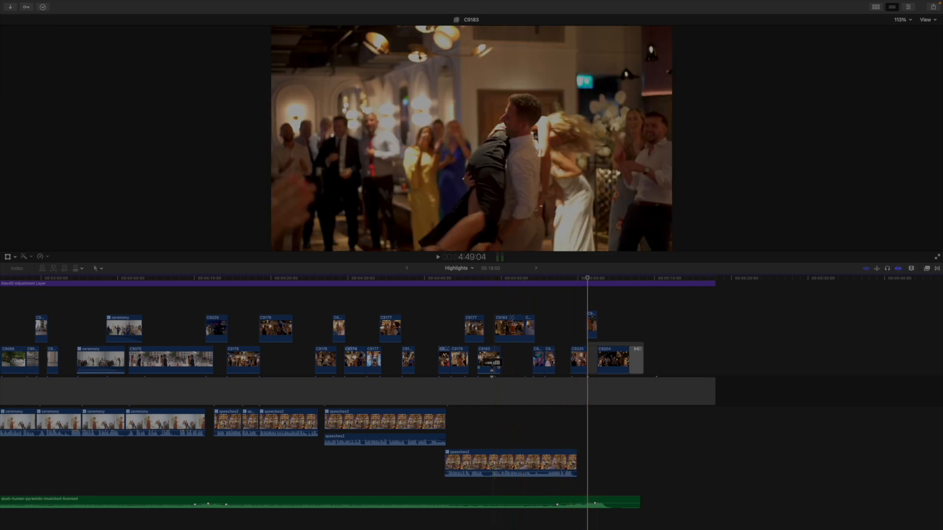
left_click(494, 327)
left_click_drag(490, 327, 552, 358)
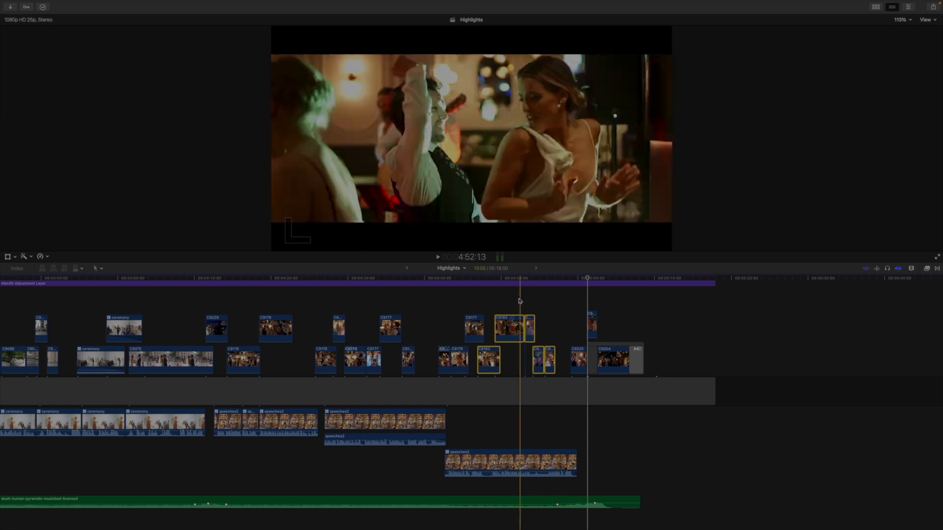
key("space")
left_click(528, 306)
left_click(529, 324)
key("space")
left_click(550, 360)
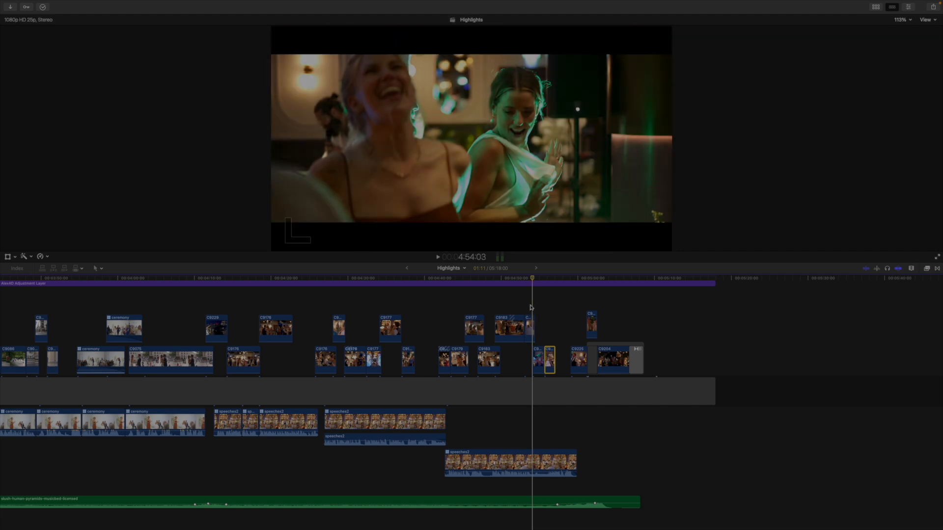
Step: Play from the short party clips through the toast and the cheering guest to the couple's kiss on the dark dance floor
key("space")
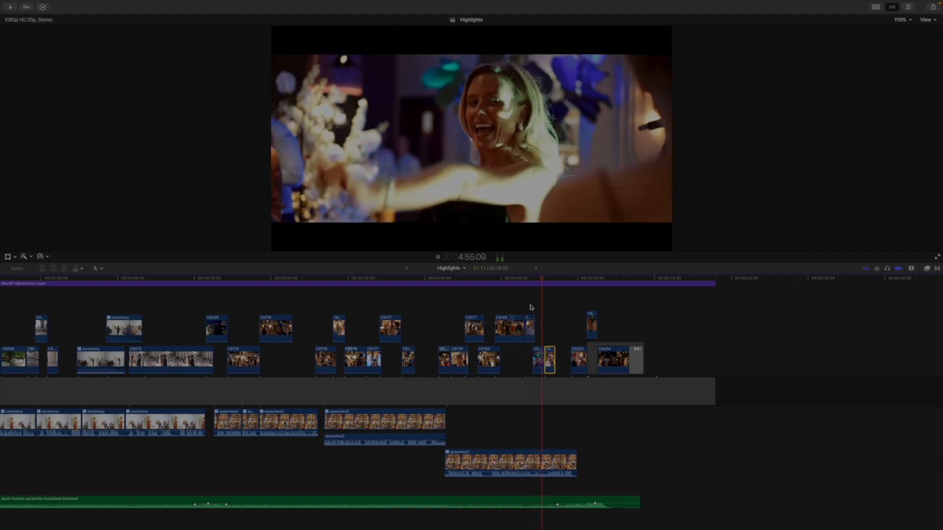
key("space")
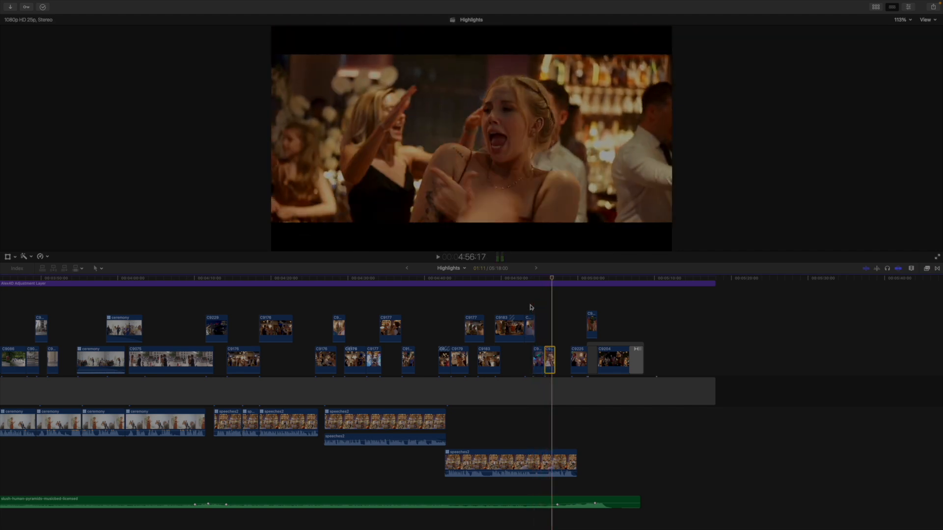
key("space")
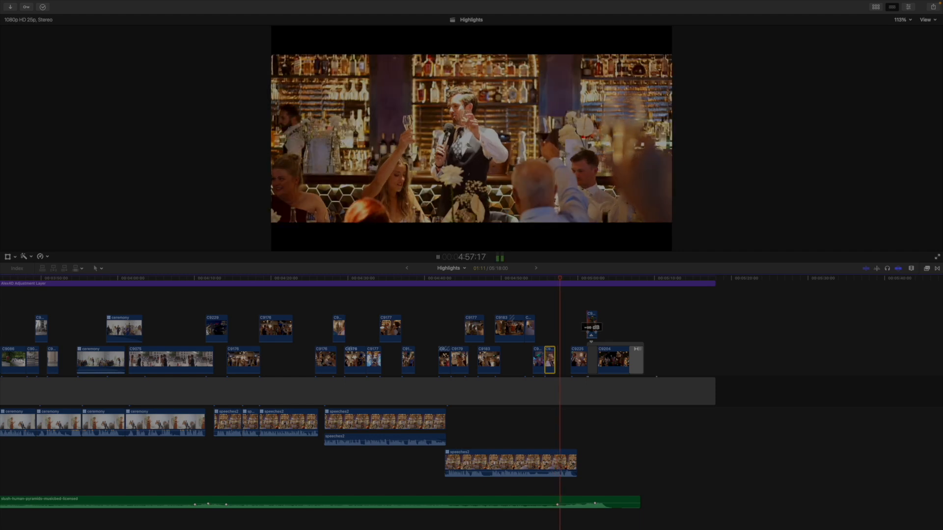
scroll(584, 395, "right", 1)
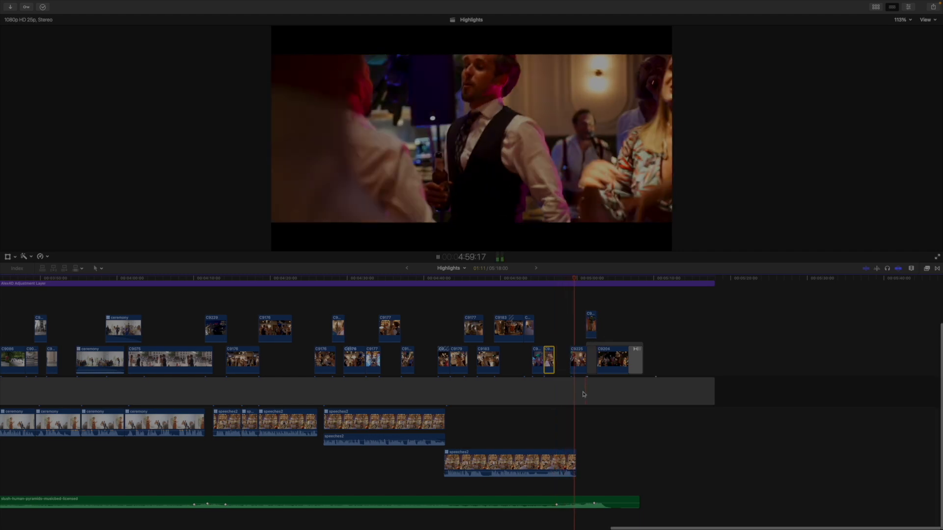
scroll(584, 394, "up", 1)
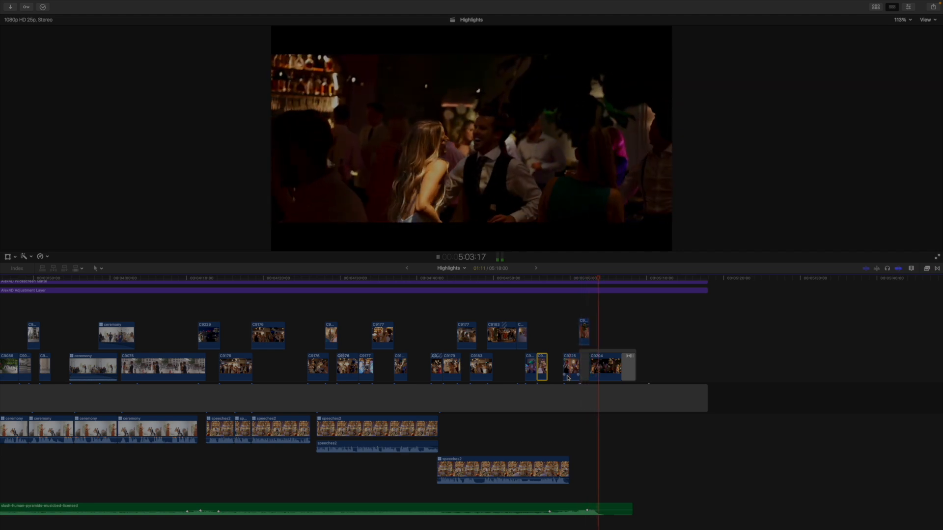
key("space")
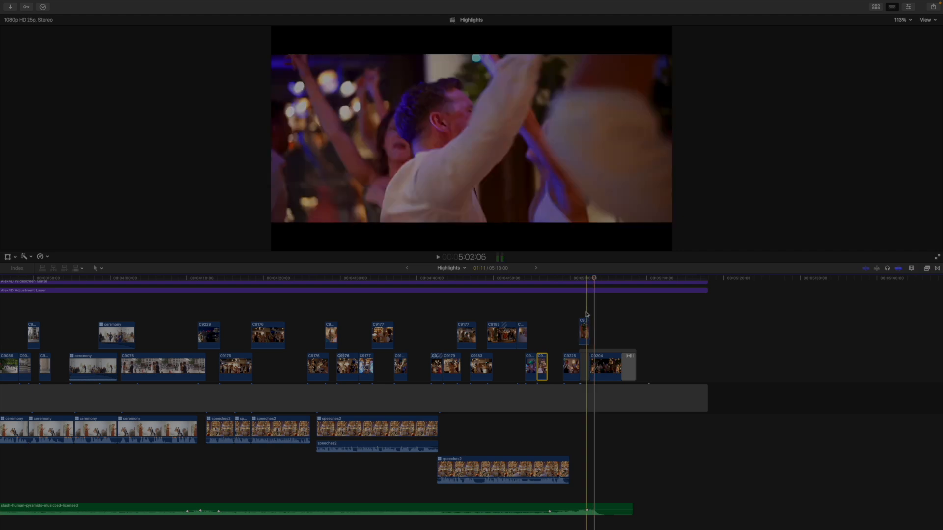
key("space")
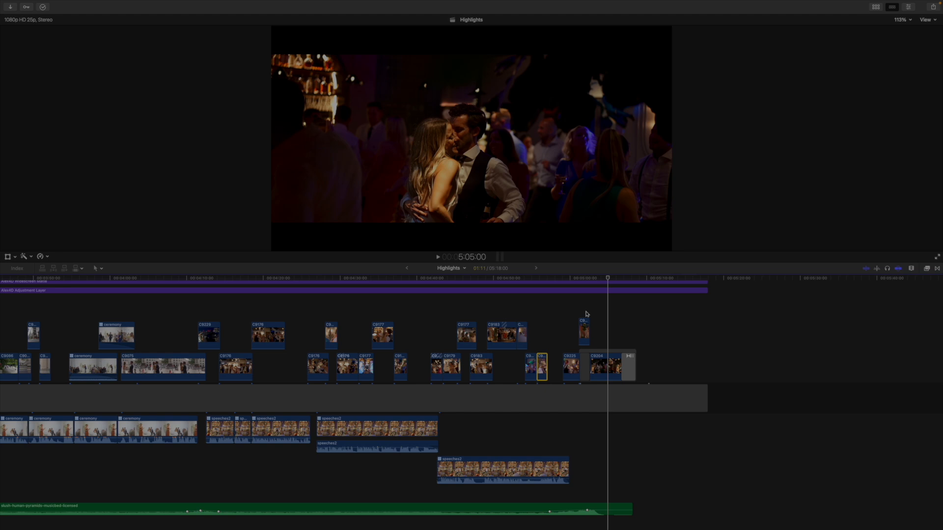
Step: Select the closing clip of the couple dancing, play its start and check its custom speed settings
left_click(605, 354)
key("space")
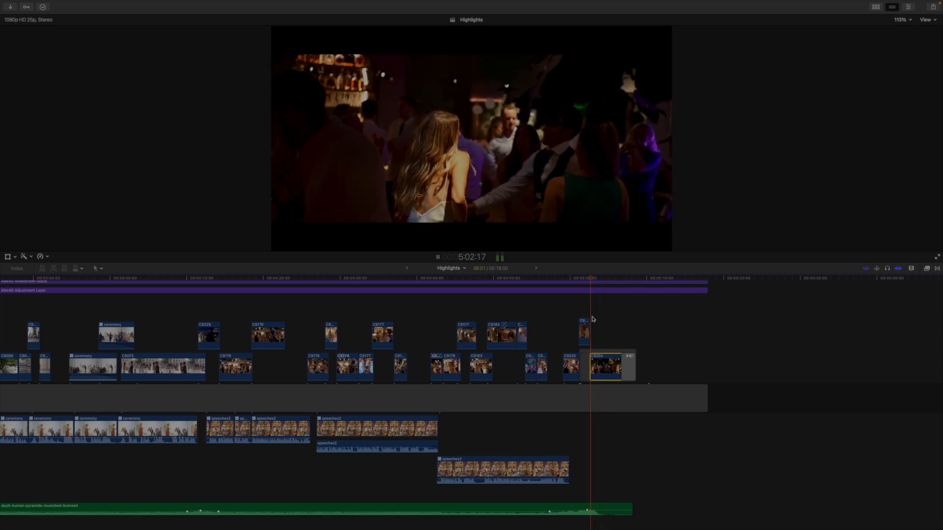
key("space")
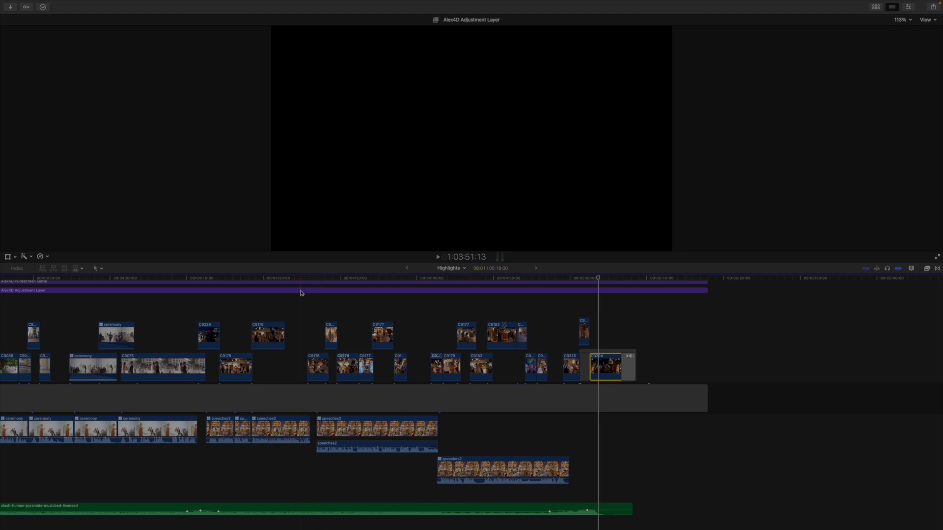
left_click(41, 256)
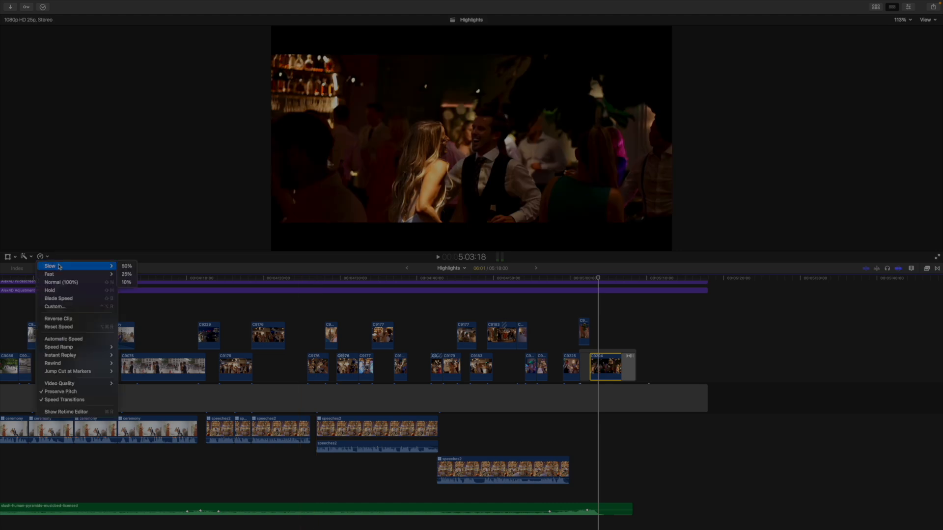
left_click(55, 306)
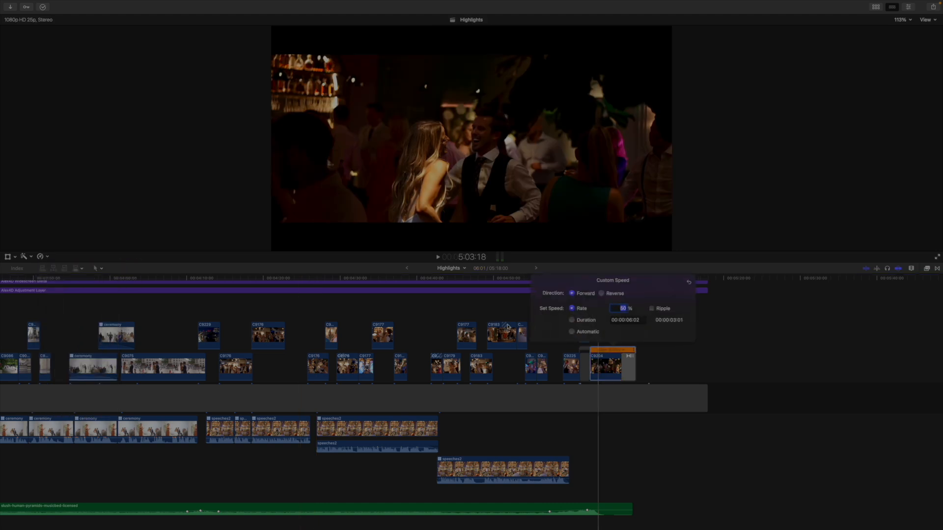
left_click(653, 357)
left_click(653, 356)
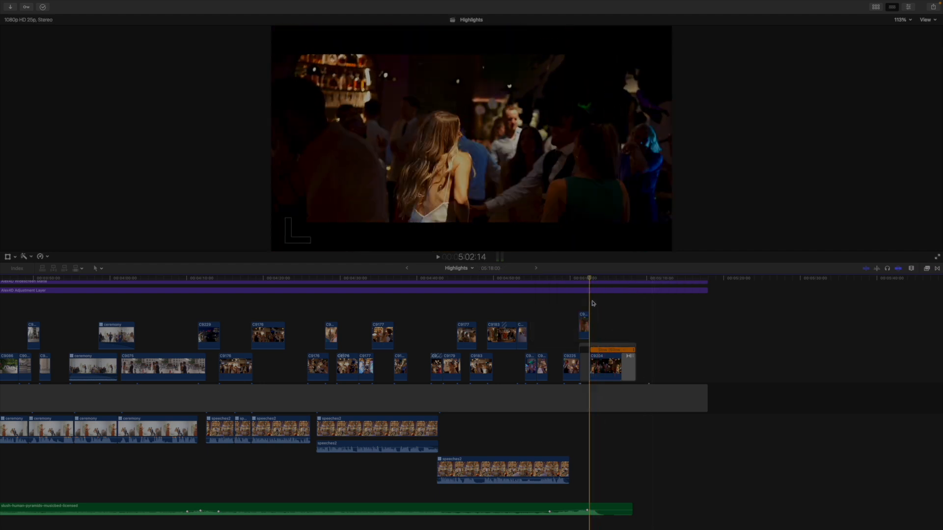
Step: Replay the closing slow-motion dance clip through its fade to black, then return to the couple's kiss
key("space")
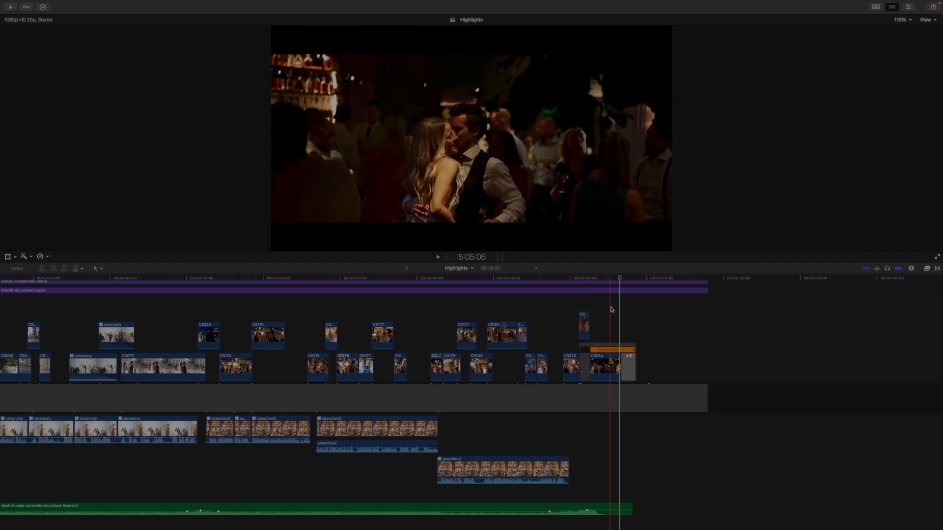
key("space")
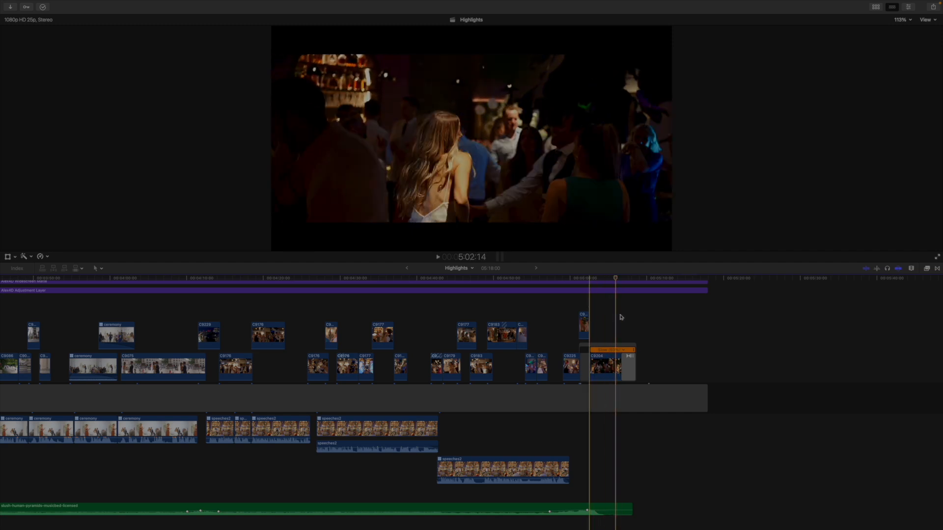
key("space")
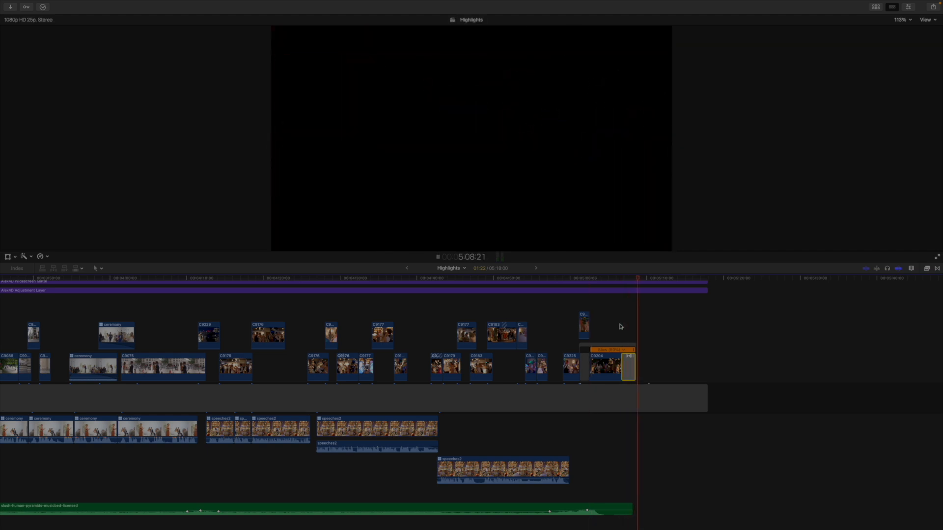
left_click(581, 301)
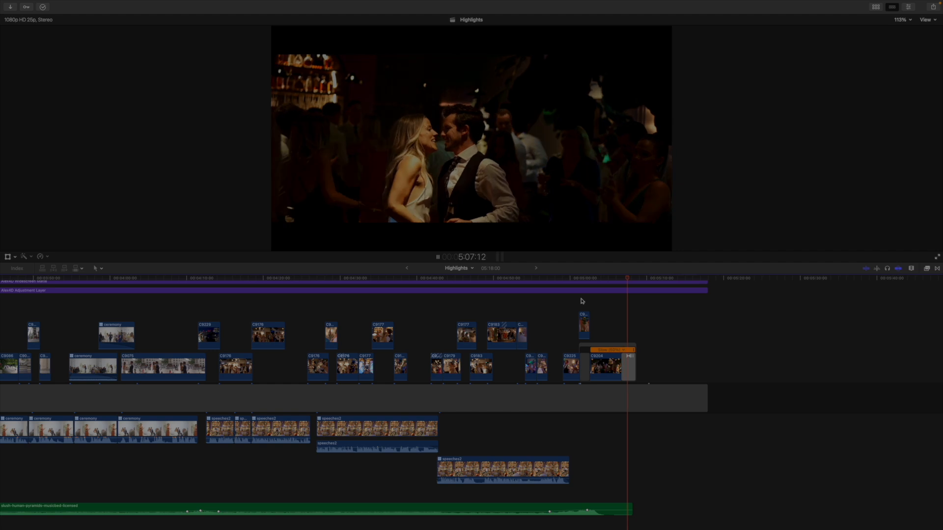
left_click(618, 291)
left_click(617, 279)
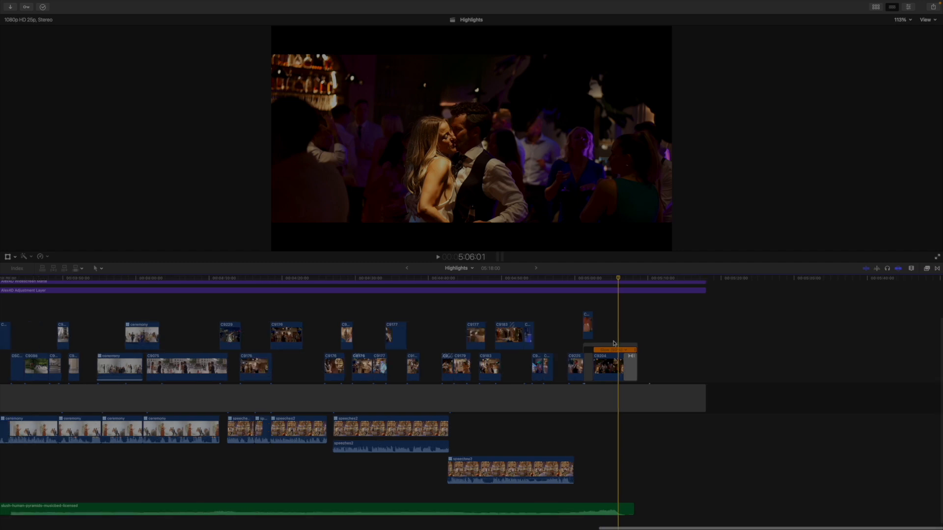
Step: Go back from the film's ending to the groom smiling at the altar and select the adjustment layer above that shot
scroll(616, 341, "up", 2)
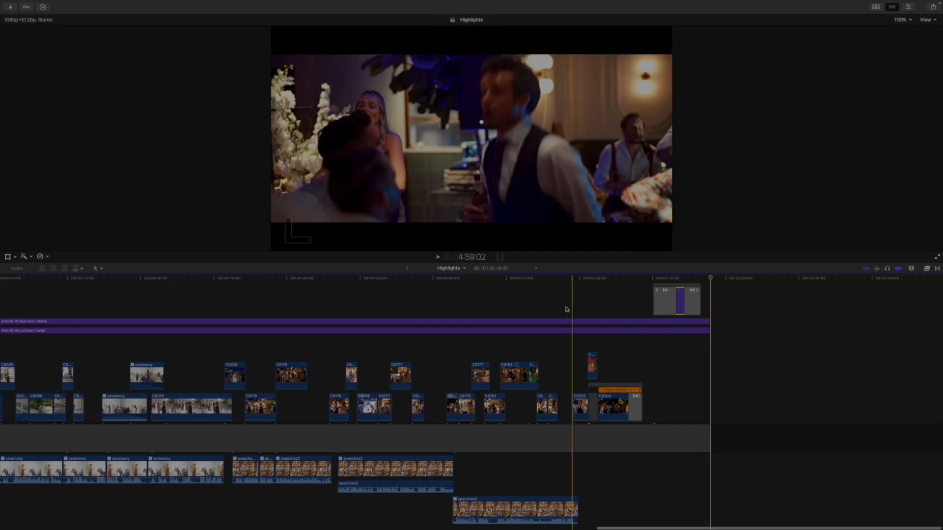
scroll(566, 314, "down", 3)
scroll(566, 314, "left", 3)
scroll(506, 495, "up", 3)
scroll(505, 494, "left", 1)
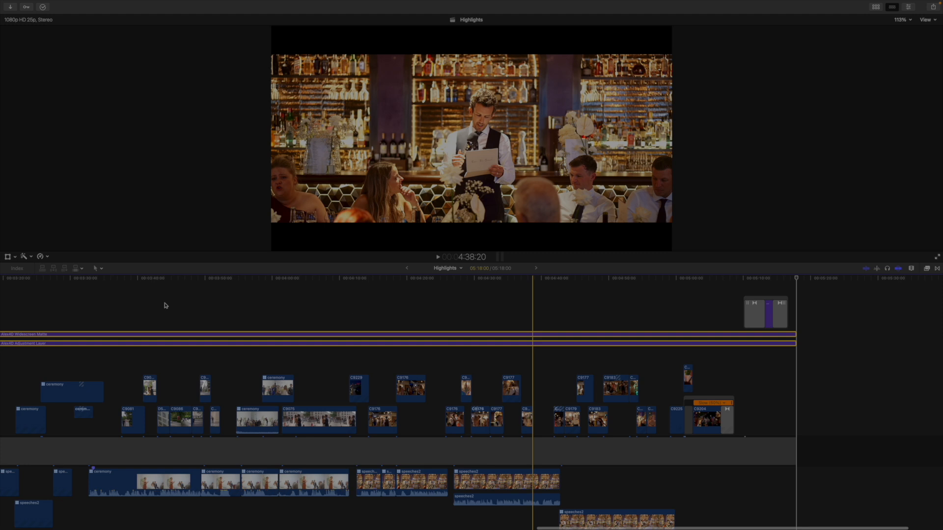
scroll(162, 308, "left", 10)
left_click(230, 322)
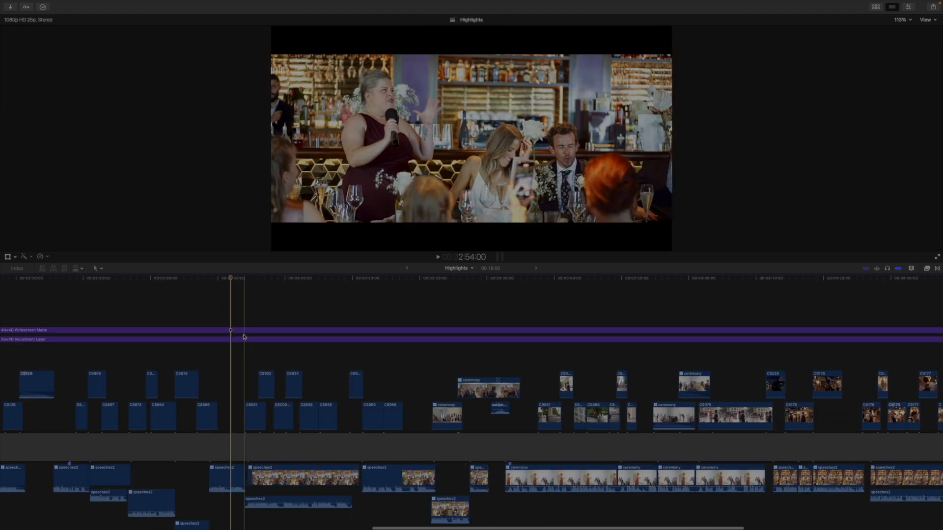
left_click(265, 321)
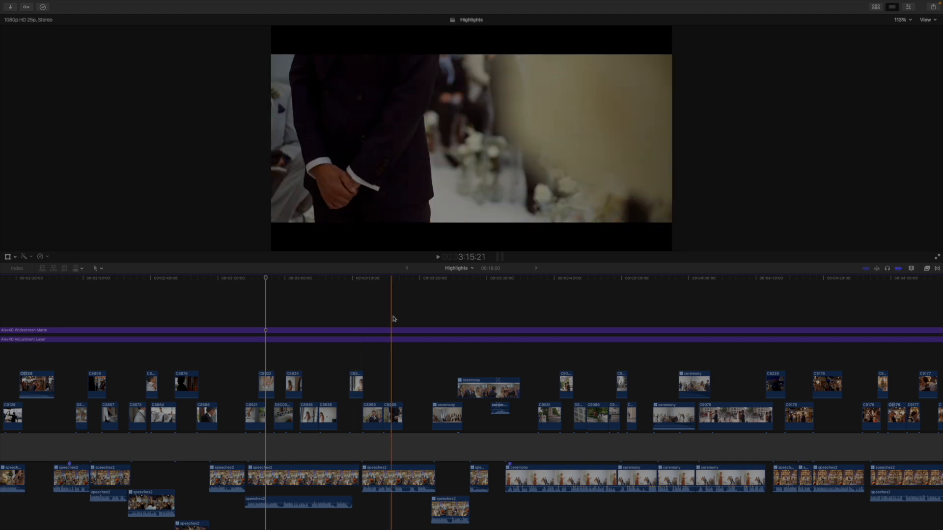
left_click(376, 318)
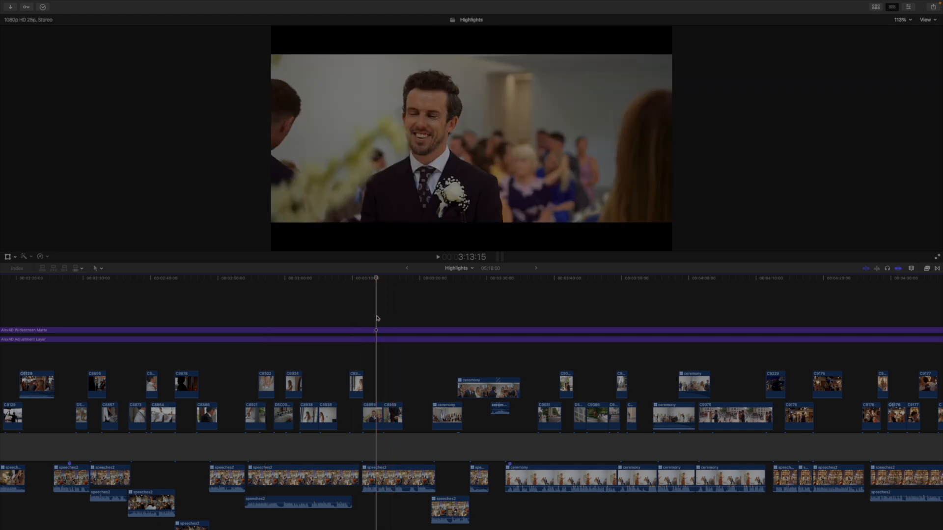
left_click(376, 339)
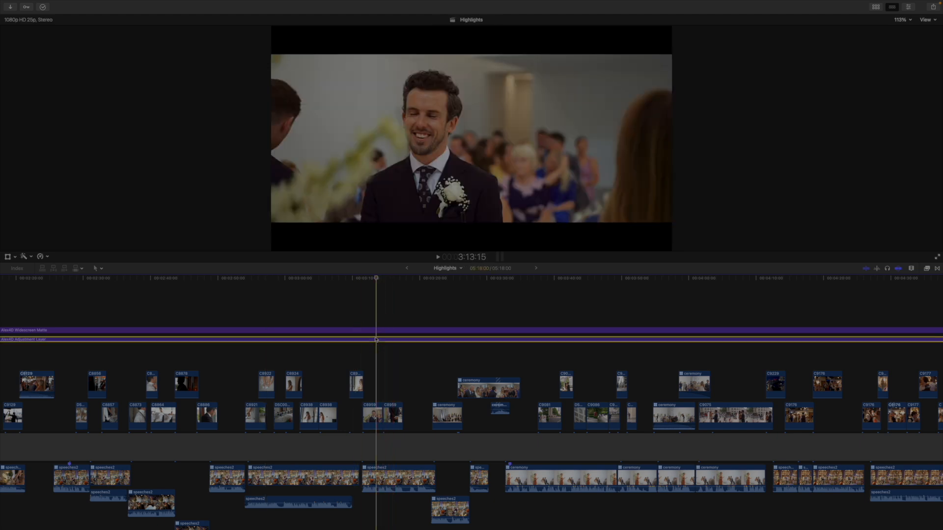
Step: Toggle the selected adjustment layer off and on repeatedly to compare the groom's altar shot with and without the grade
key("v")
key("v")
key("v")
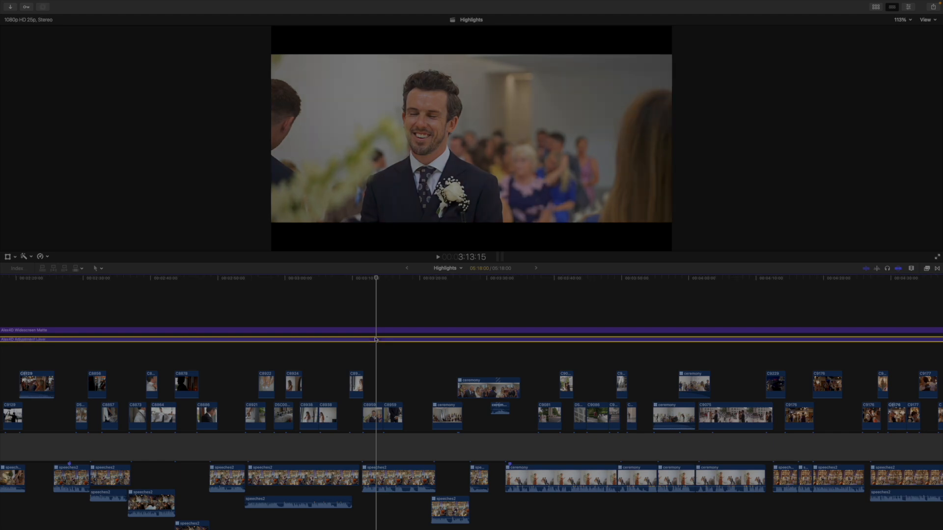
key("v")
key("v")
key("v")
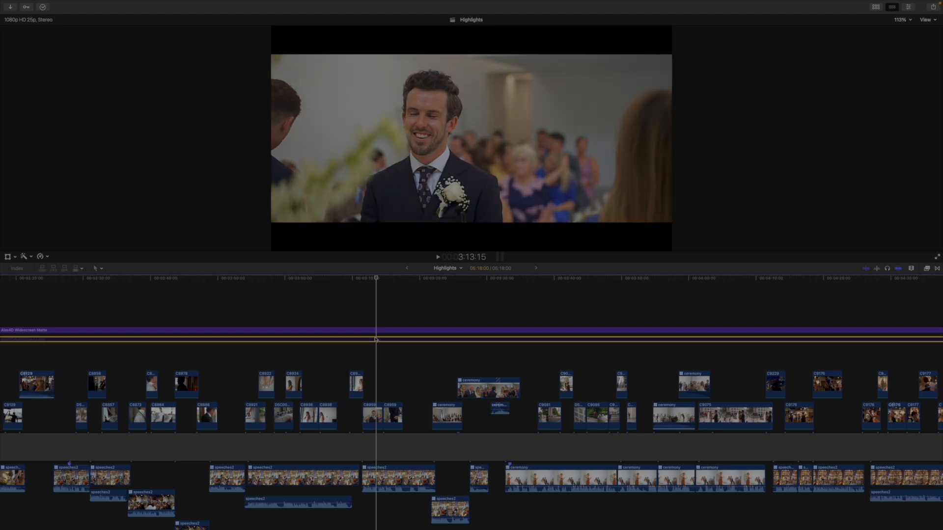
Step: Select the Widescreen Matte layer and toggle it off and on to compare the groom's shot with and without cinematic bars
left_click(376, 330)
key("v")
key("v")
key("v")
key("v")
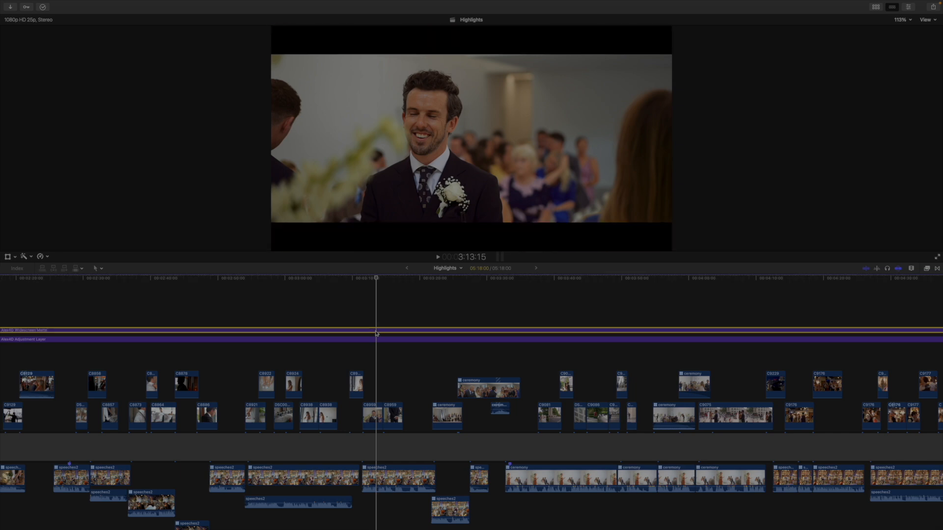
key("v")
key("v")
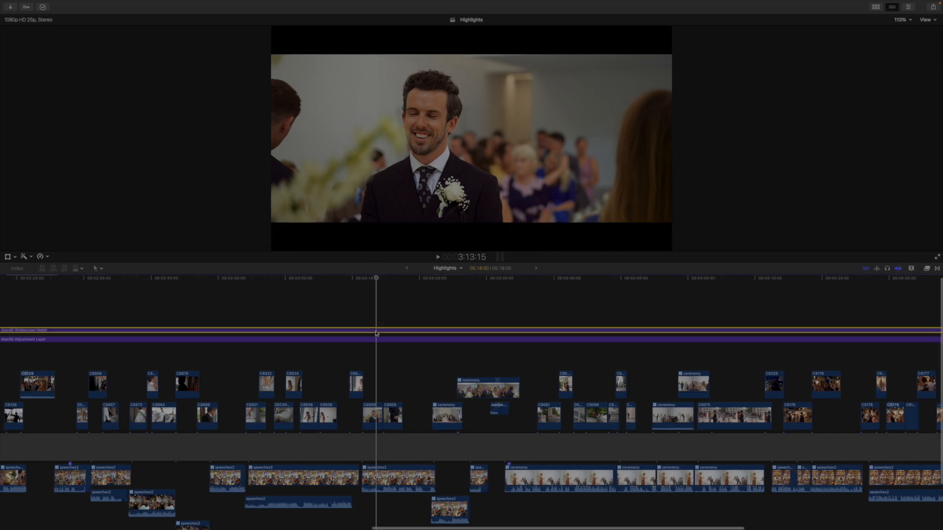
key("super+minus")
key("super+minus")
key("v")
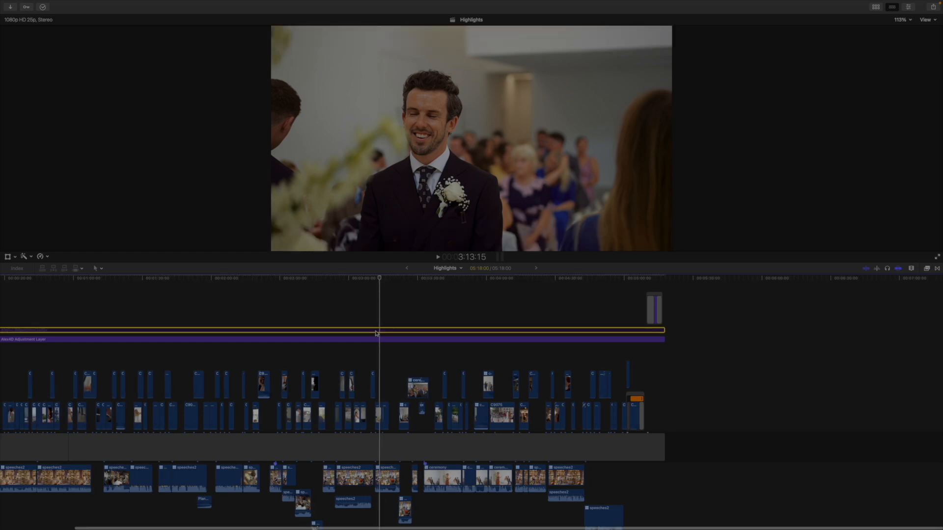
key("v")
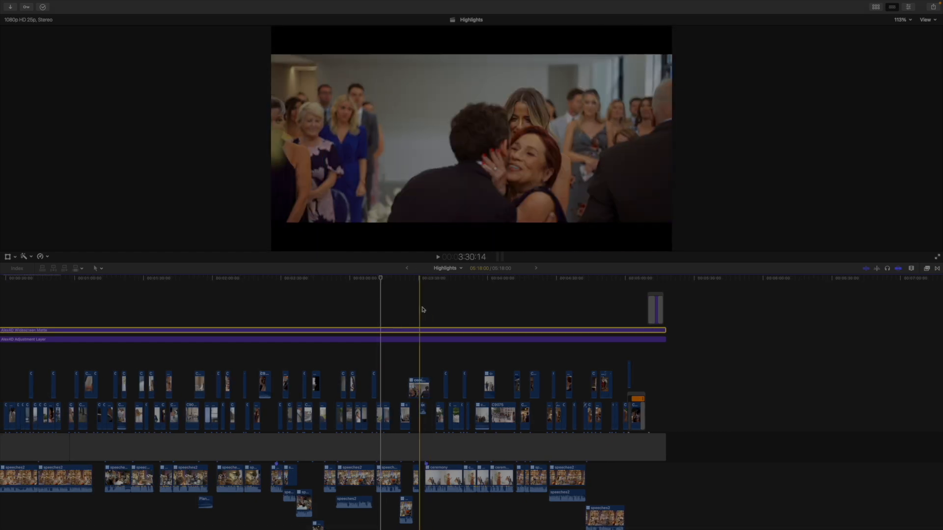
Step: Go back to an overview of the film from its start and place the playhead just before the two-minute mark
key("super+minus")
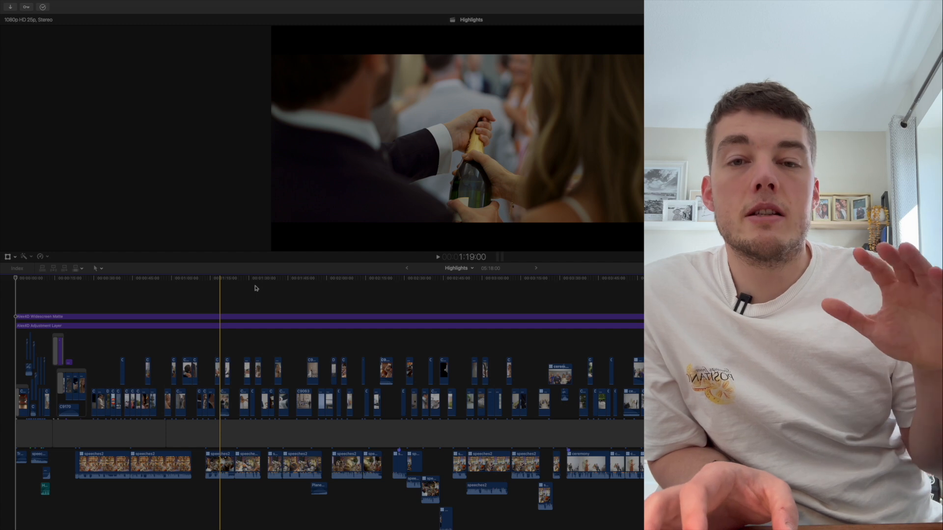
scroll(256, 289, "up", 1)
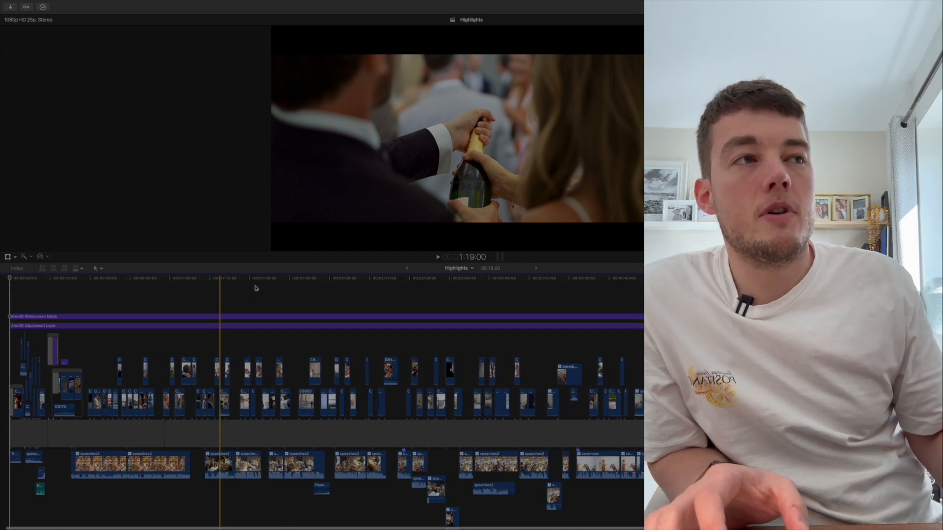
scroll(256, 288, "left", 1)
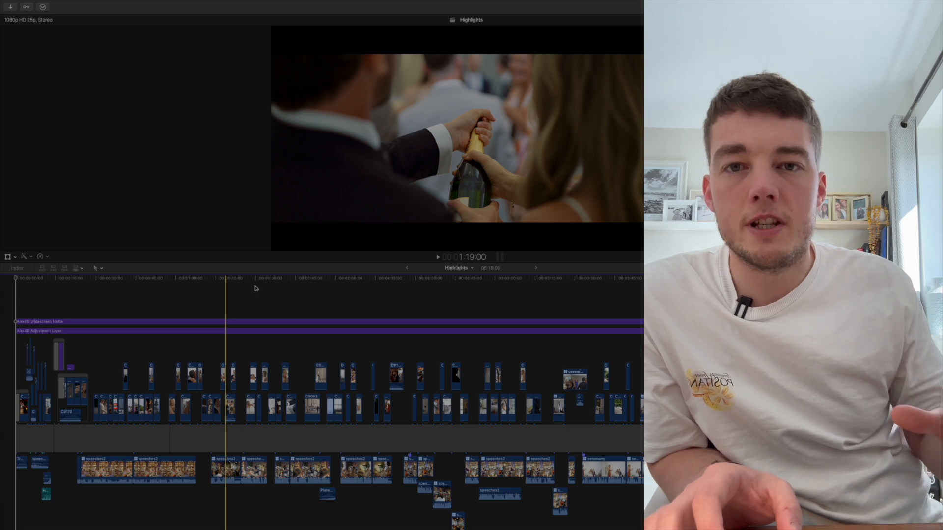
left_click(268, 279)
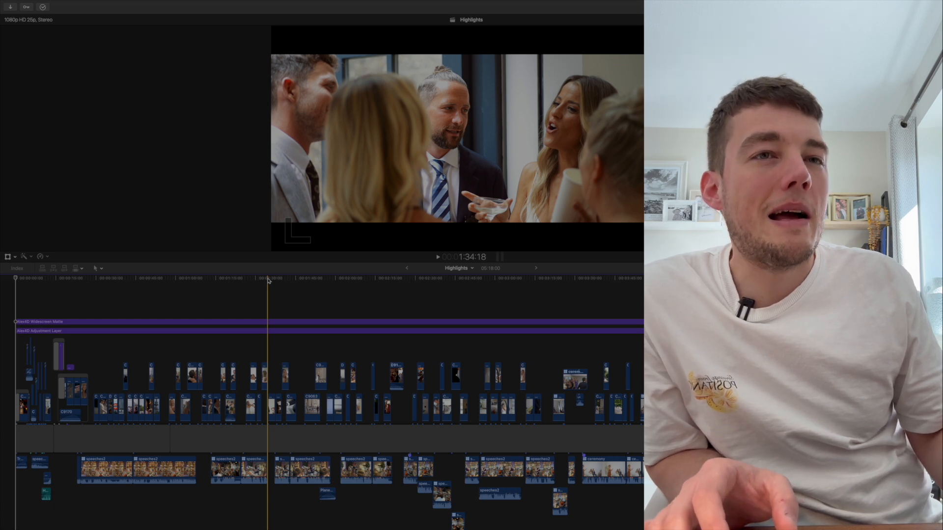
left_click(314, 306)
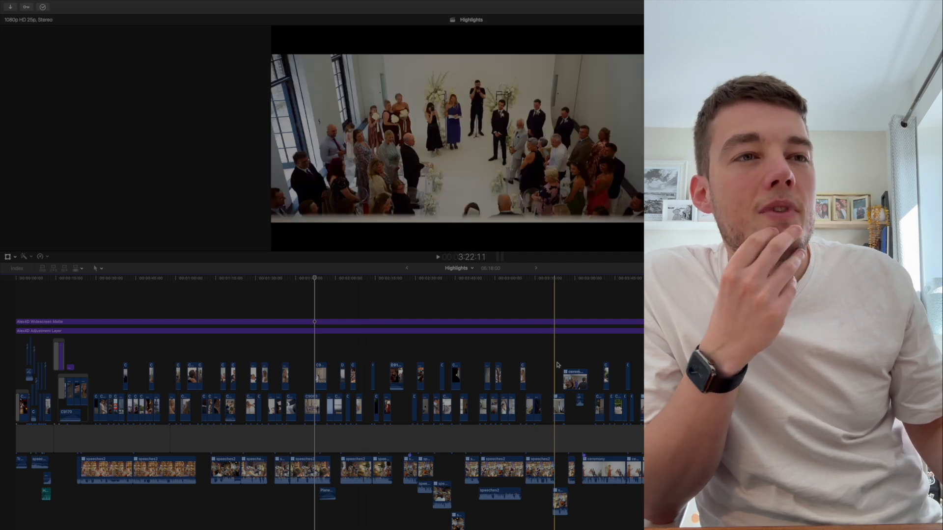
Step: Look over the timeline's layers, from the matte and adjustment layer through the video clips and speeches to the music track
scroll(569, 365, "down", 3)
scroll(569, 364, "up", 3)
scroll(569, 365, "down", 3)
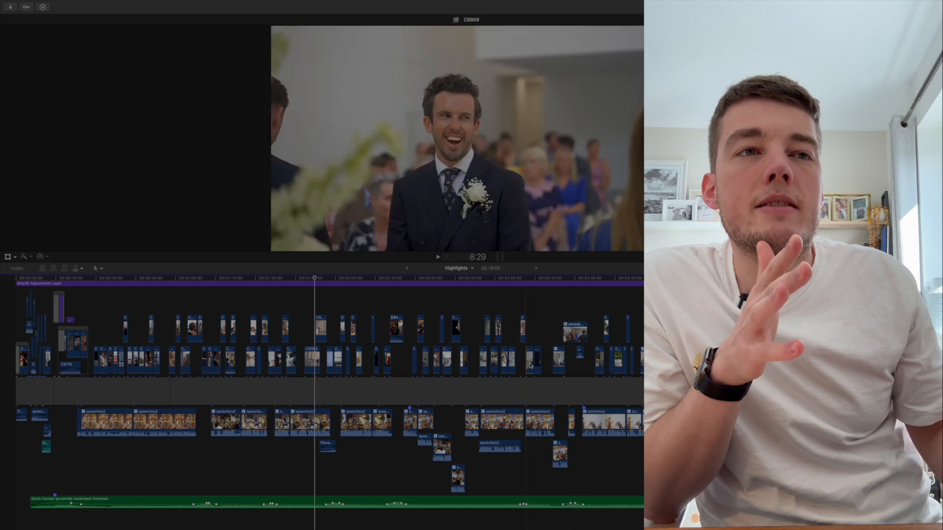
scroll(570, 364, "up", 2)
scroll(569, 364, "down", 2)
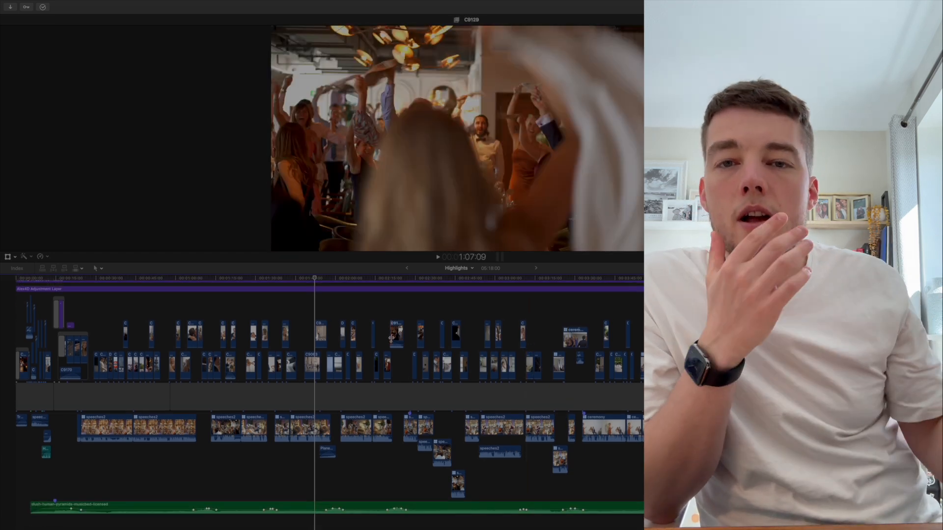
scroll(370, 488, "up", 1)
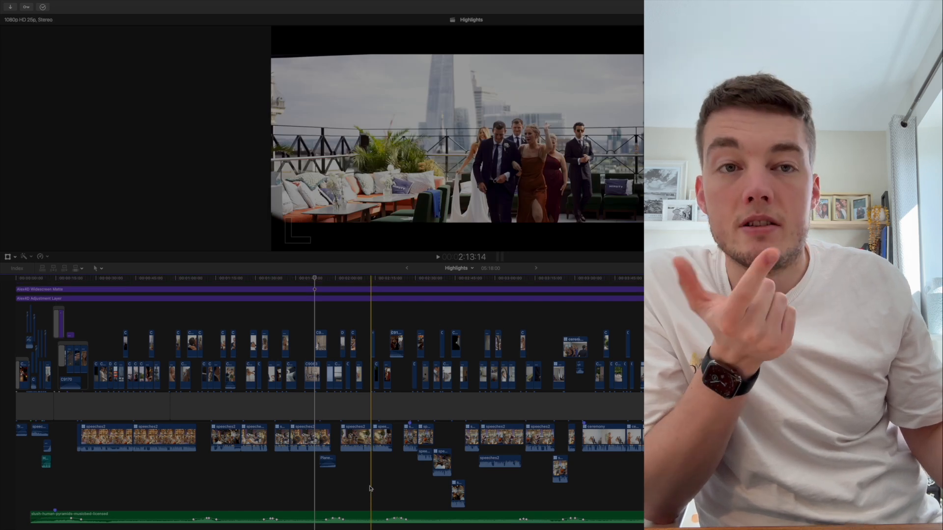
scroll(553, 315, "down", 1)
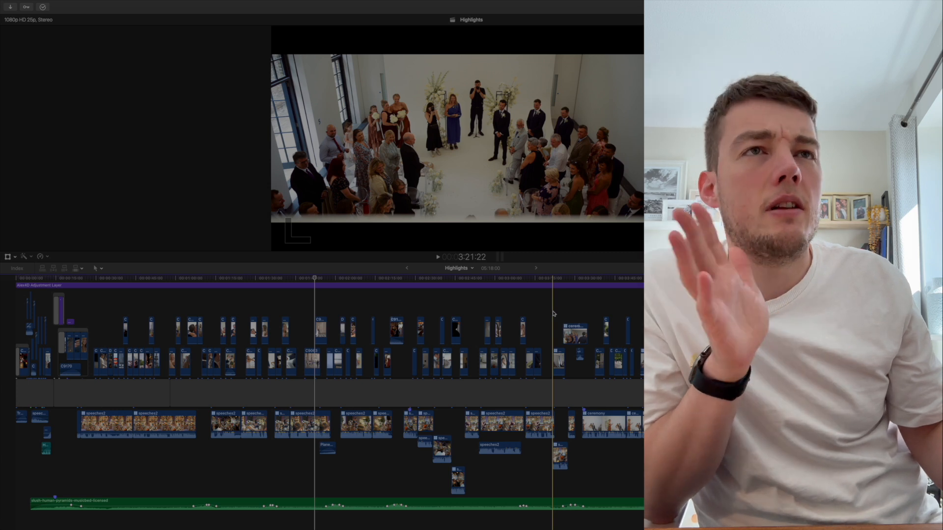
scroll(342, 339, "up", 3)
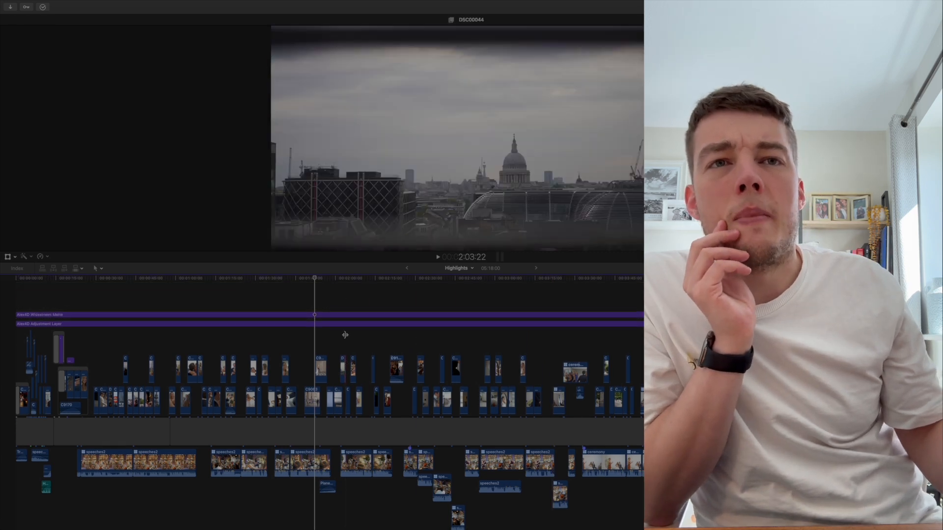
scroll(342, 339, "down", 2)
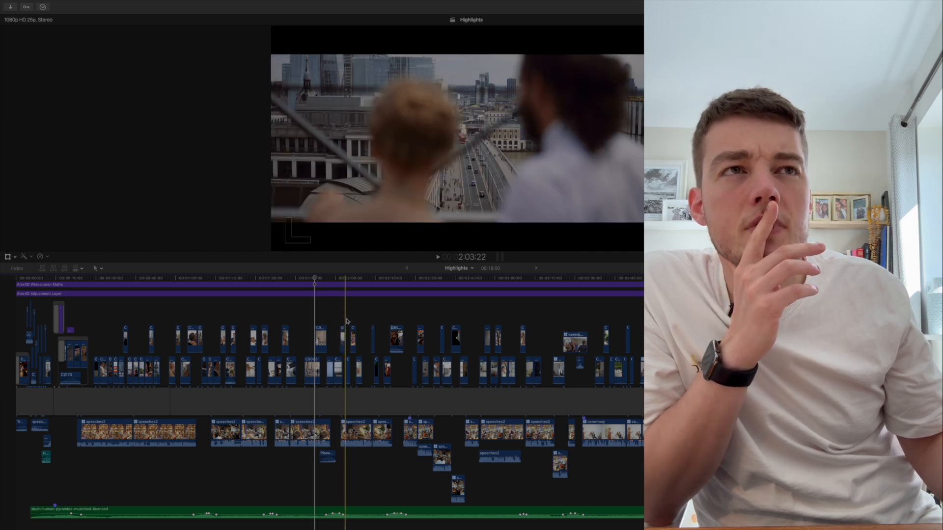
scroll(346, 322, "up", 4)
scroll(350, 324, "up", 2)
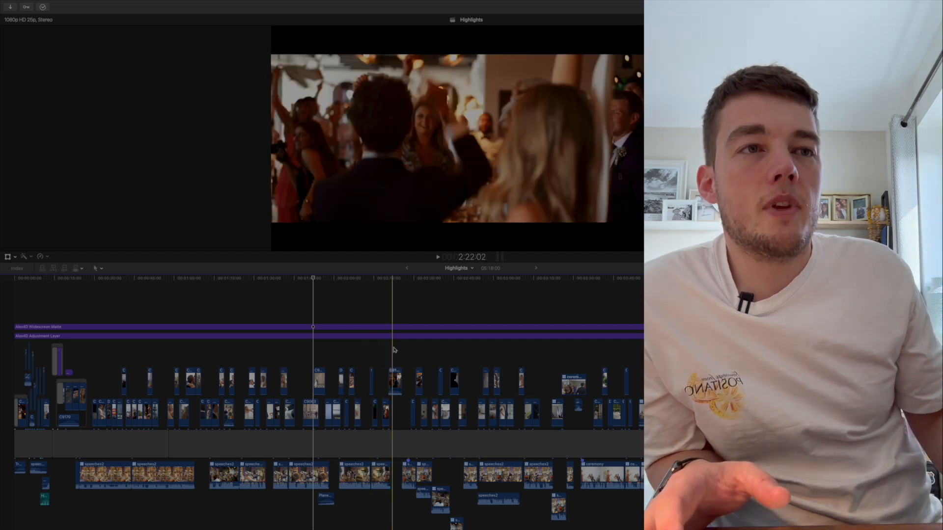
scroll(395, 349, "down", 4)
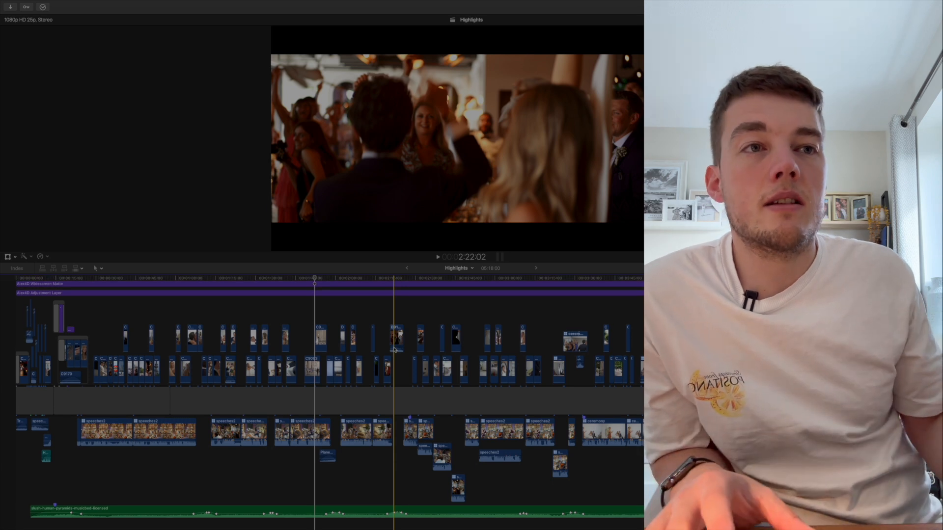
scroll(393, 350, "up", 1)
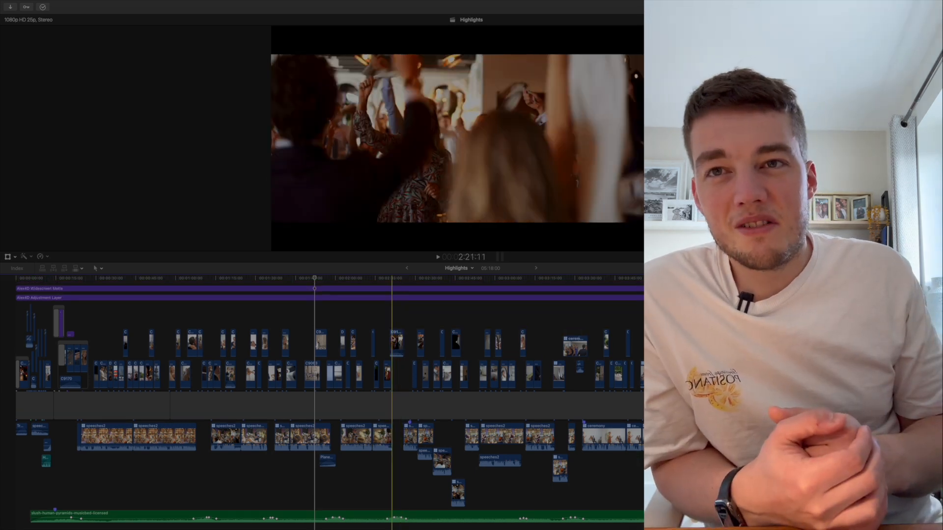